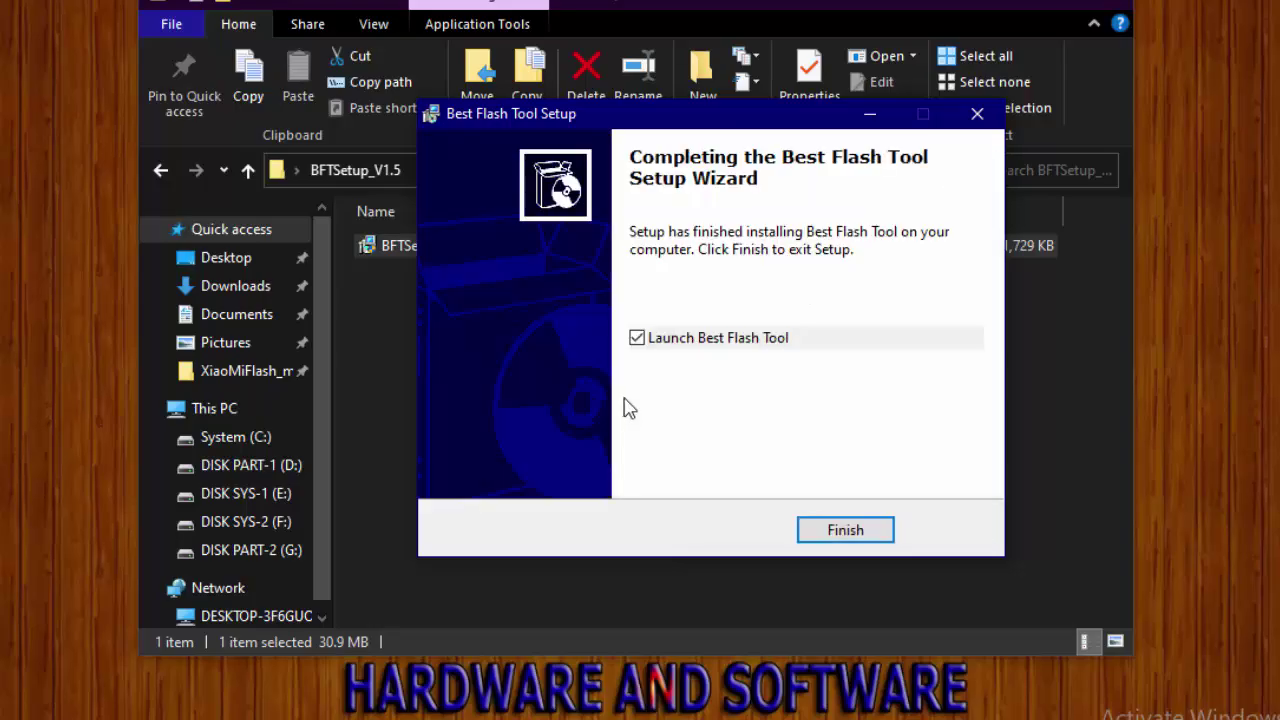
# Step: Finish the Best Flash Tool setup with launching the program turned off, and close the BFTSetup_V1.5 folder window
pyautogui.click(769, 345)
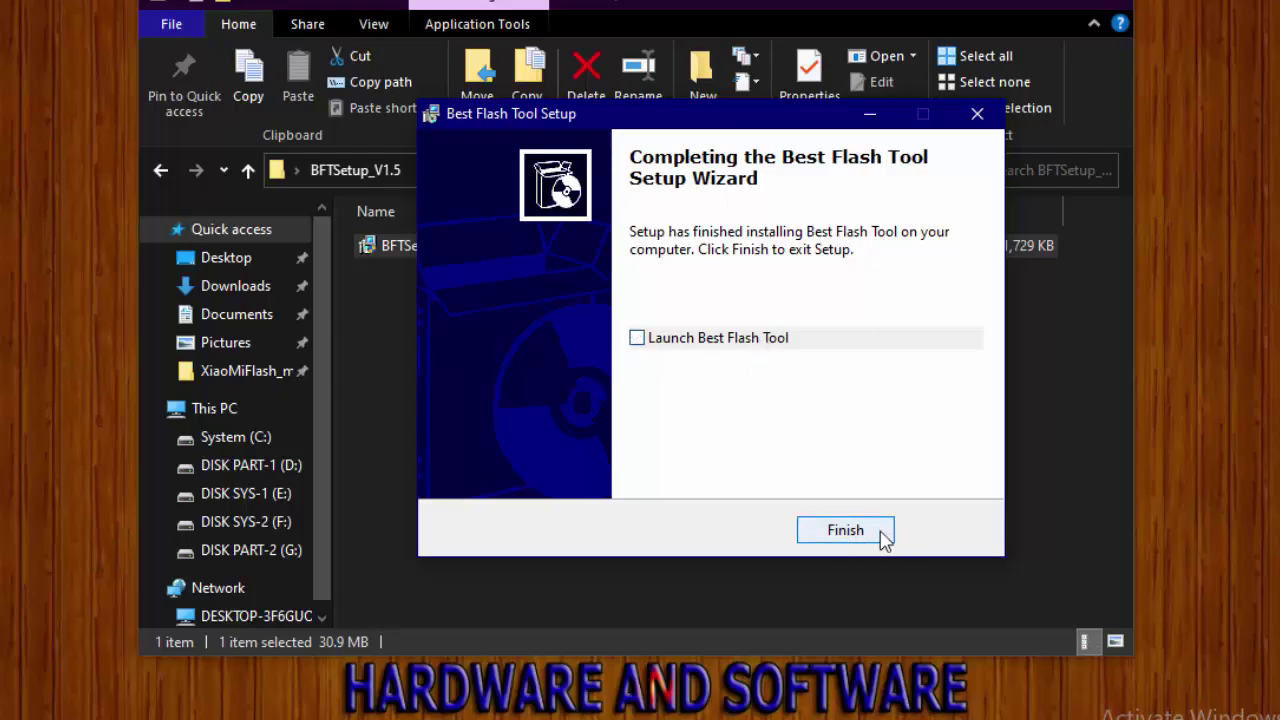
pyautogui.click(845, 532)
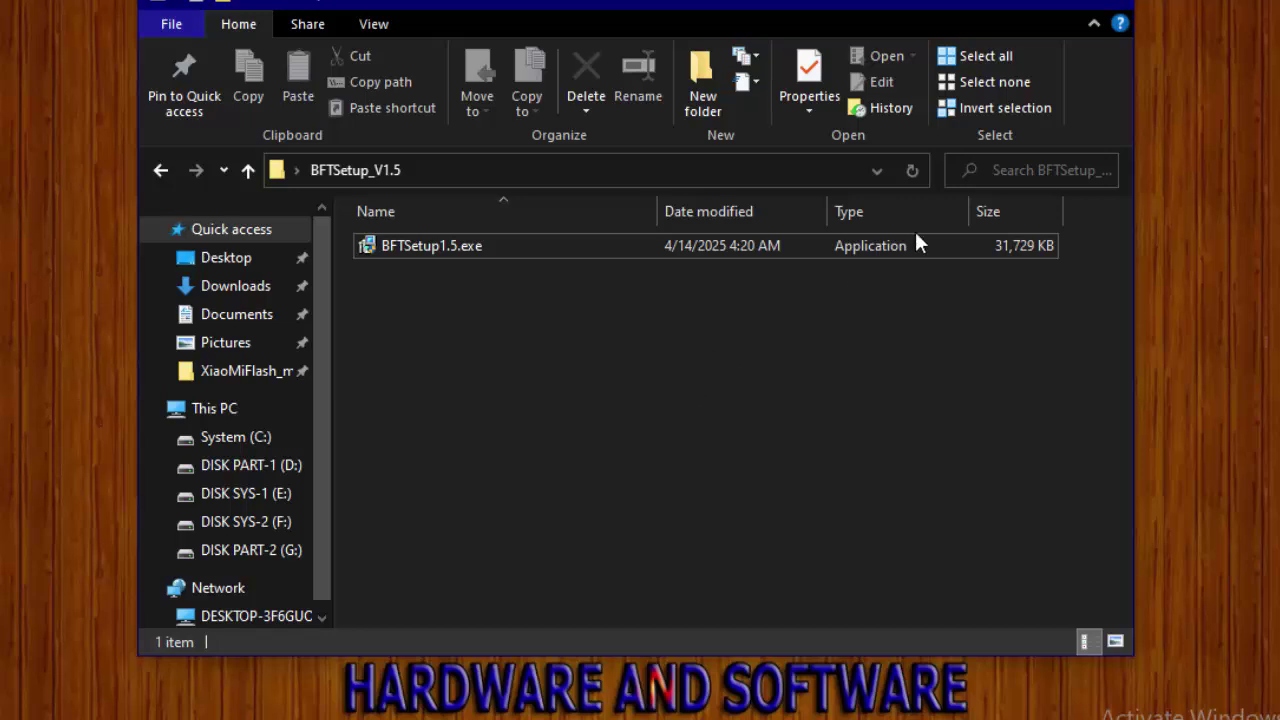
pyautogui.click(1104, 9)
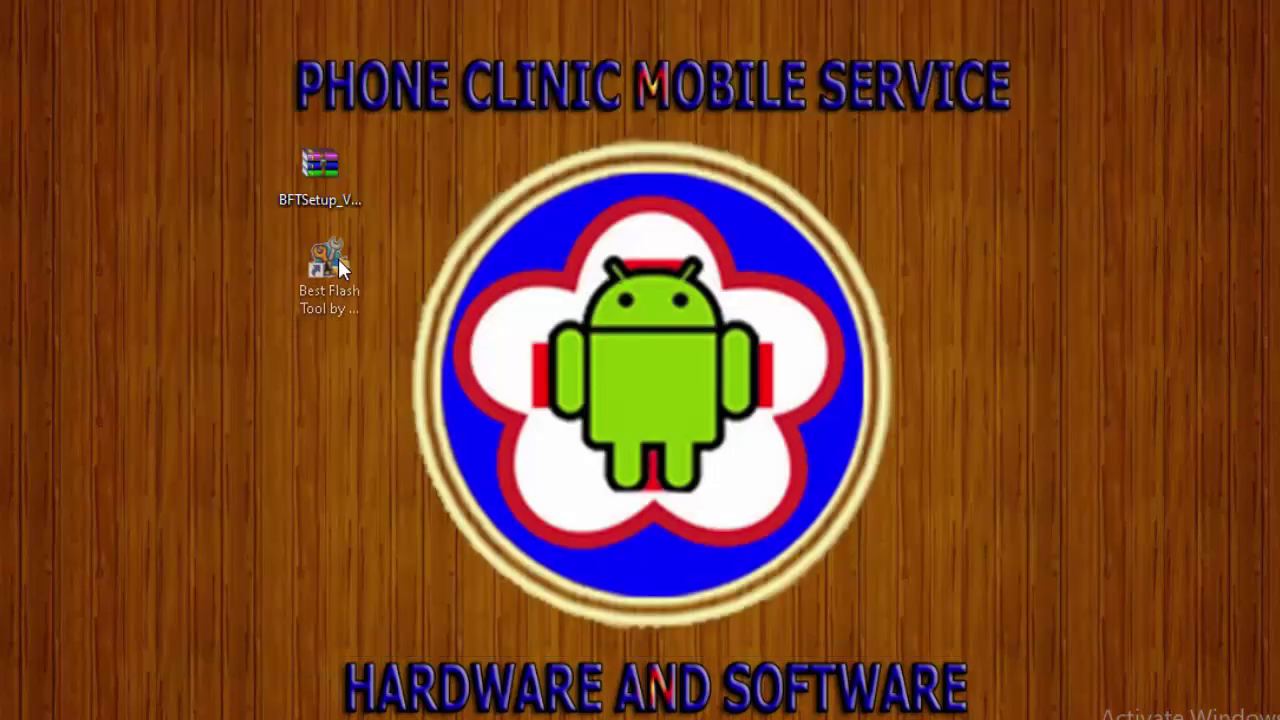
# Step: Launch Best Flash Tool from its desktop shortcut
pyautogui.rightClick(310, 300)
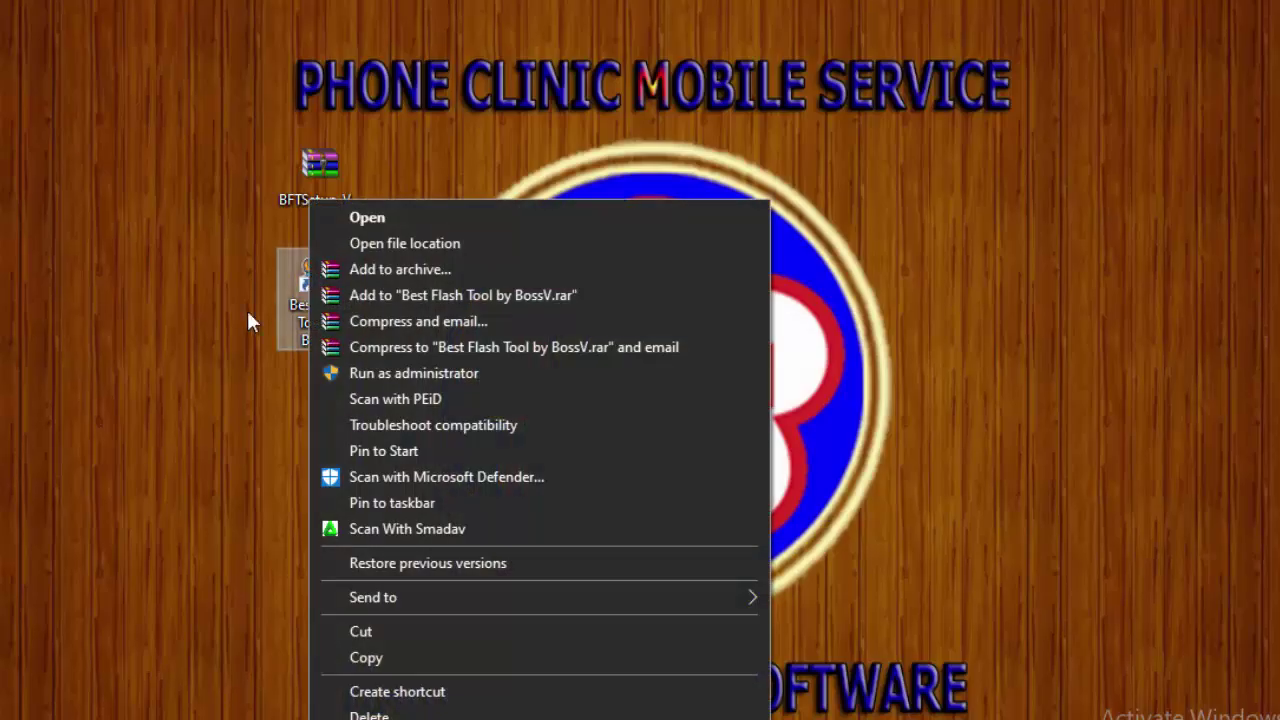
pyautogui.click(323, 288)
pyautogui.doubleClick(336, 286)
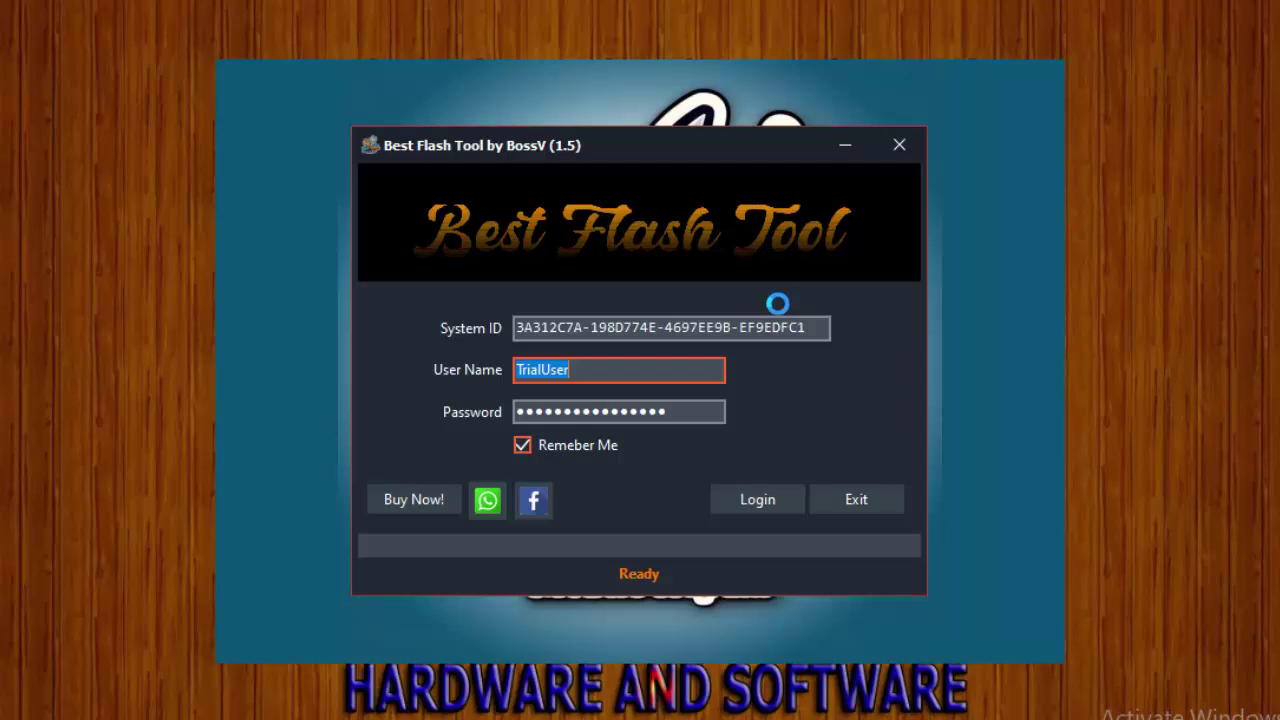
# Step: Log in to Best Flash Tool with the prefilled trial user name and password
pyautogui.moveTo(674, 146)
pyautogui.mouseDown()
pyautogui.moveTo(691, 125)
pyautogui.moveTo(681, 108)
pyautogui.moveTo(685, 127)
pyautogui.mouseUp()
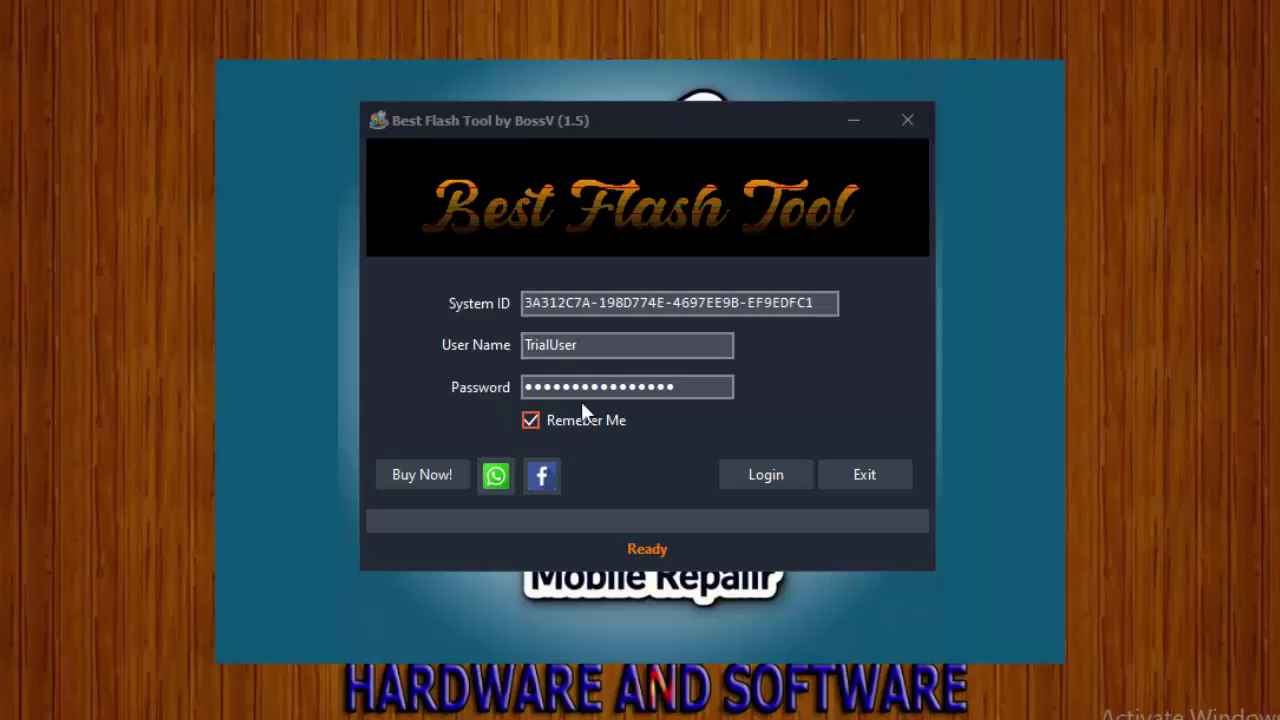
pyautogui.moveTo(704, 384); pyautogui.dragTo(500, 390)
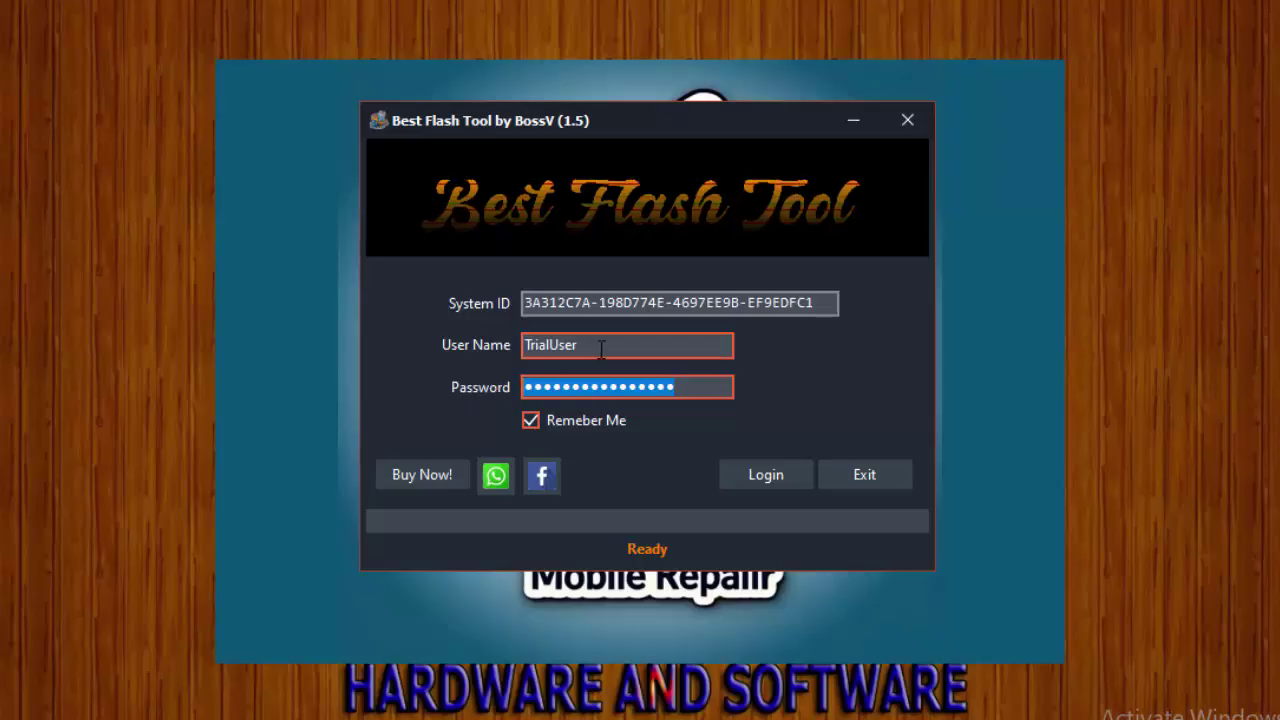
pyautogui.moveTo(524, 346); pyautogui.dragTo(658, 346)
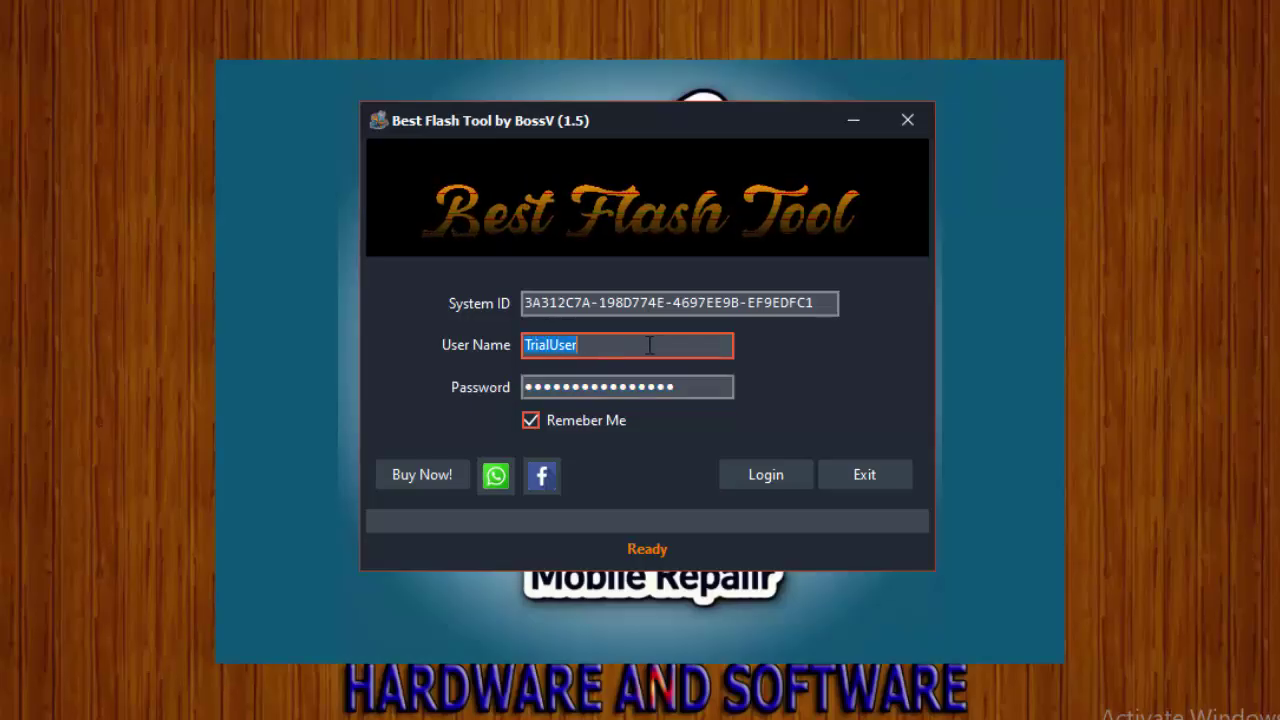
pyautogui.click(658, 346)
pyautogui.doubleClick(661, 356)
pyautogui.moveTo(698, 386); pyautogui.dragTo(485, 376)
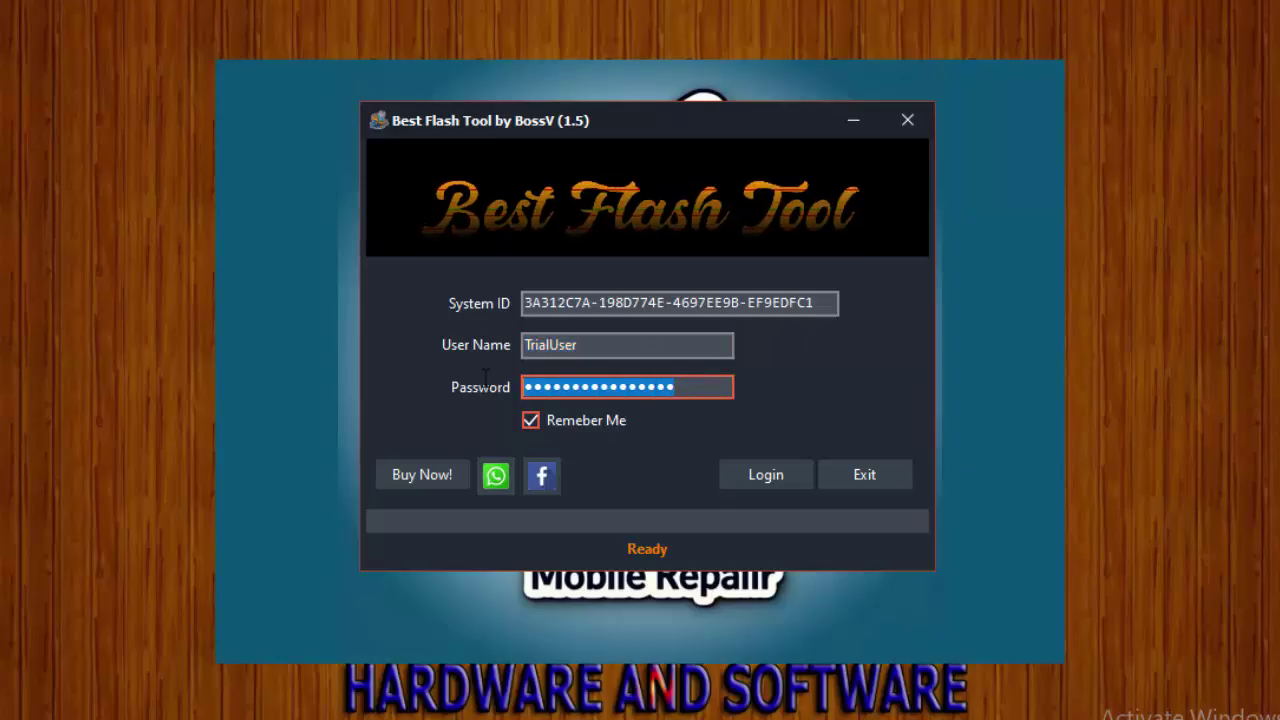
pyautogui.click(761, 479)
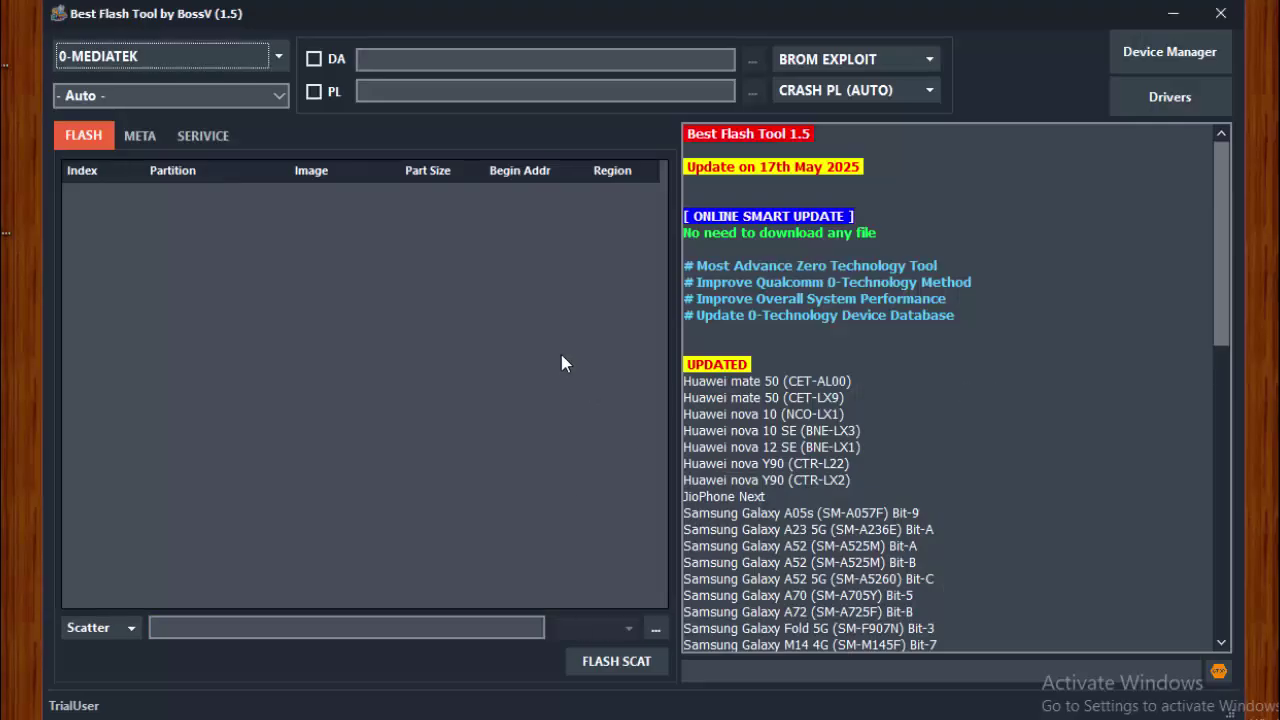
# Step: Look through the supported brands, the version 1.5 update notes and the list of updated devices
pyautogui.click(200, 56)
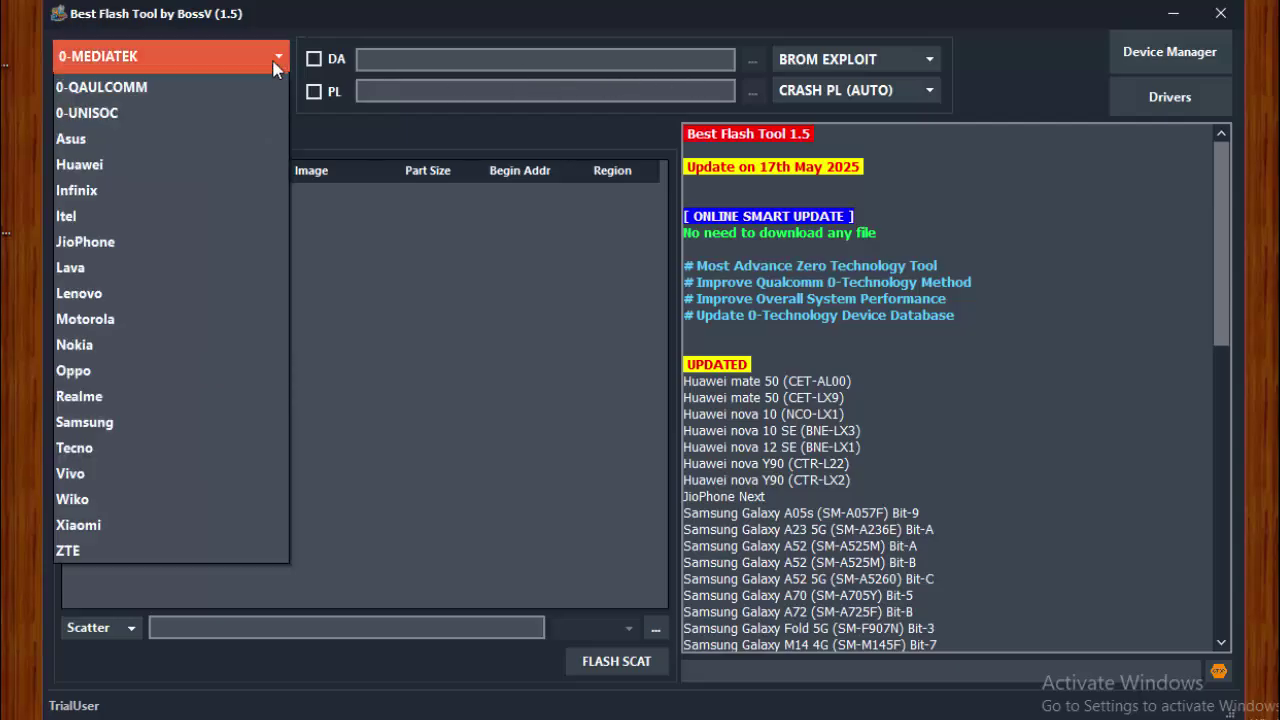
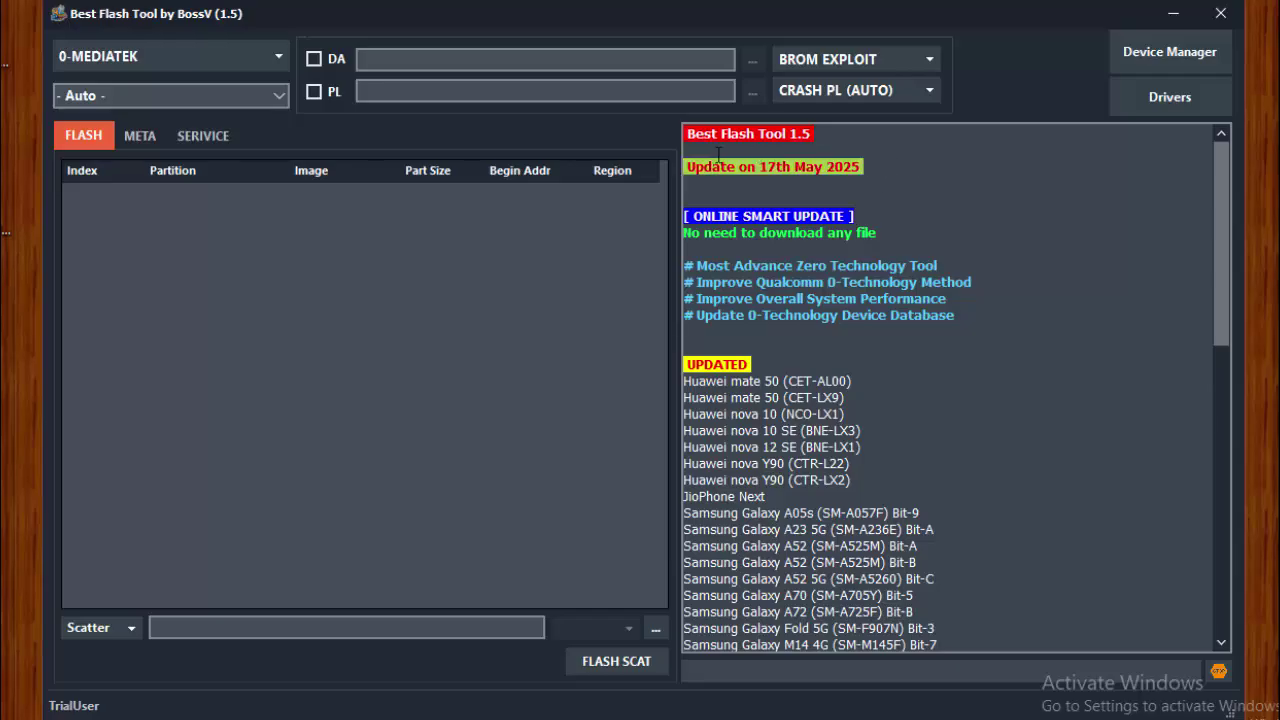
pyautogui.moveTo(889, 221); pyautogui.dragTo(703, 206)
pyautogui.moveTo(1003, 318); pyautogui.dragTo(684, 264)
pyautogui.scroll(-3, 684, 264)
pyautogui.moveTo(850, 336); pyautogui.dragTo(657, 232)
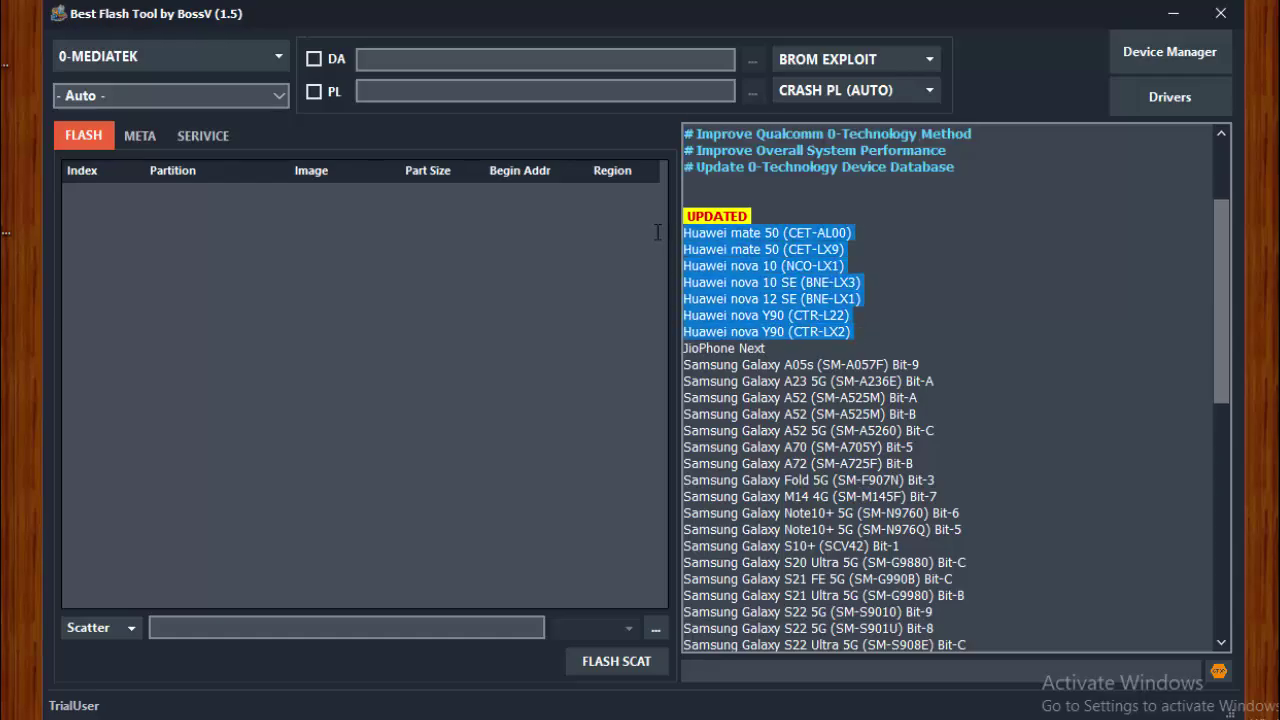
pyautogui.scroll(-2, 811, 365)
pyautogui.scroll(-9, 821, 279)
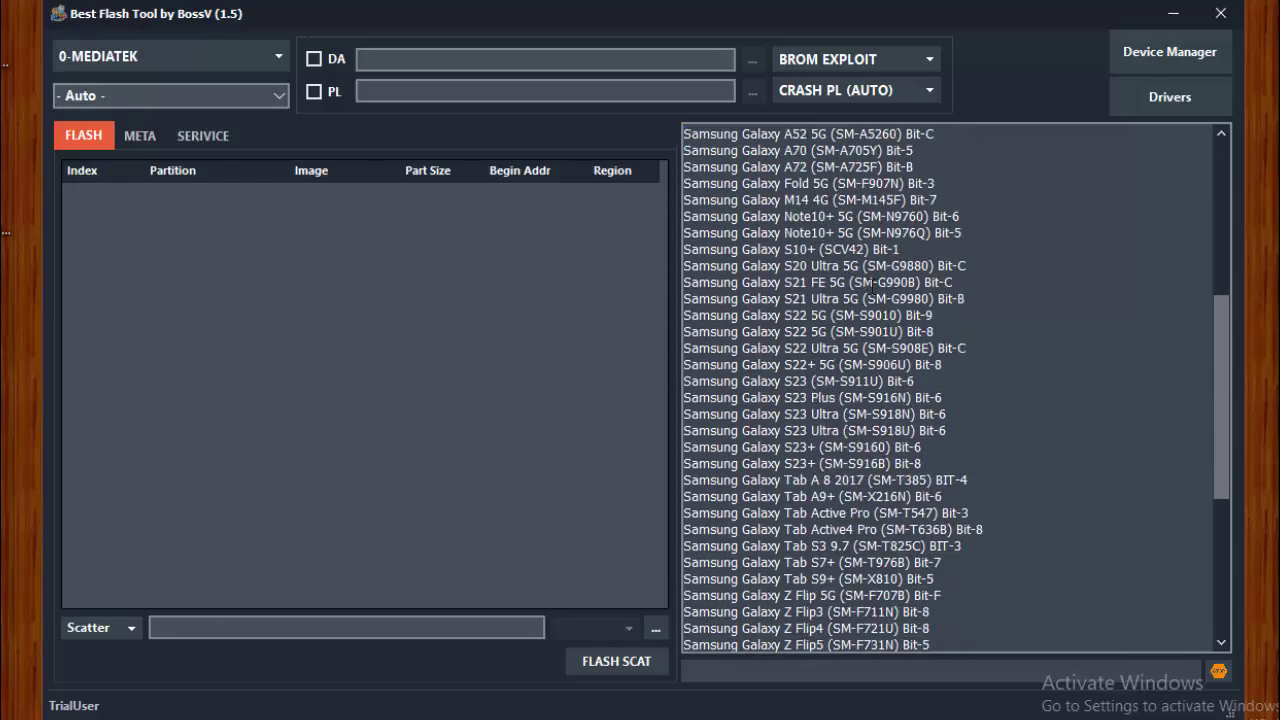
pyautogui.scroll(-1, 822, 512)
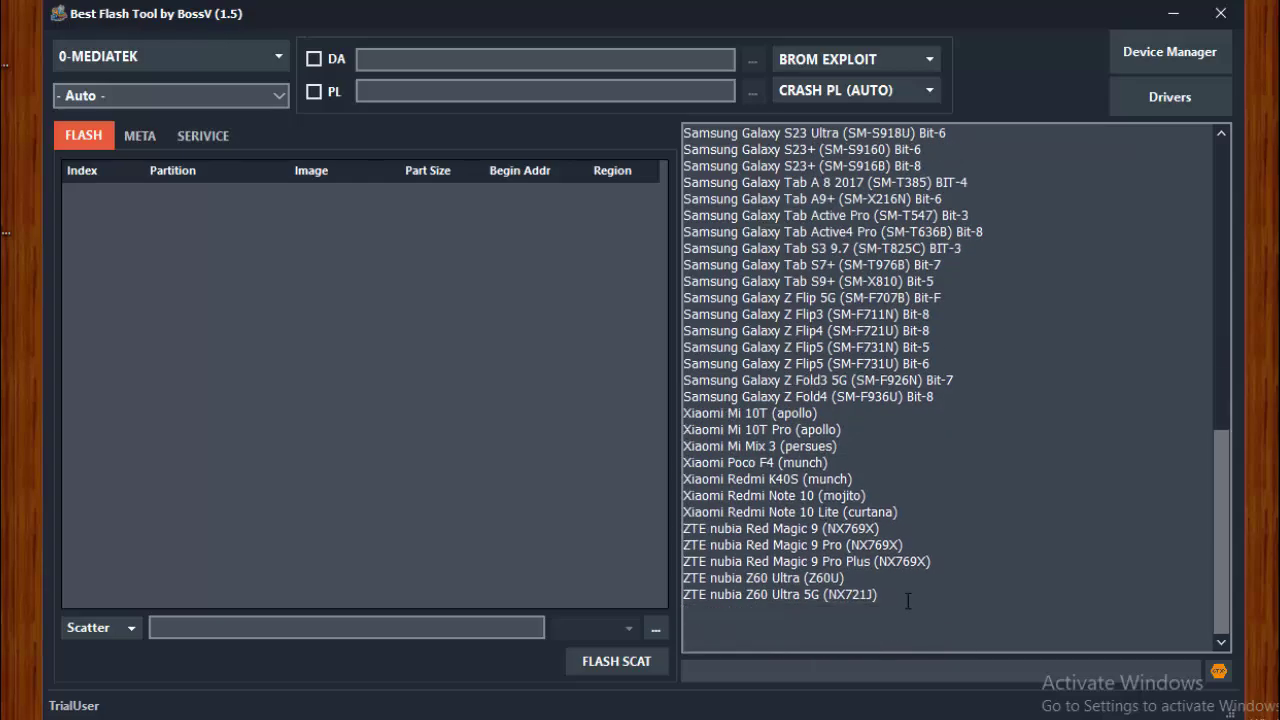
pyautogui.scroll(1, 908, 600)
pyautogui.moveTo(908, 600); pyautogui.dragTo(1051, 371)
pyautogui.scroll(1, 1051, 371)
pyautogui.click(1065, 395)
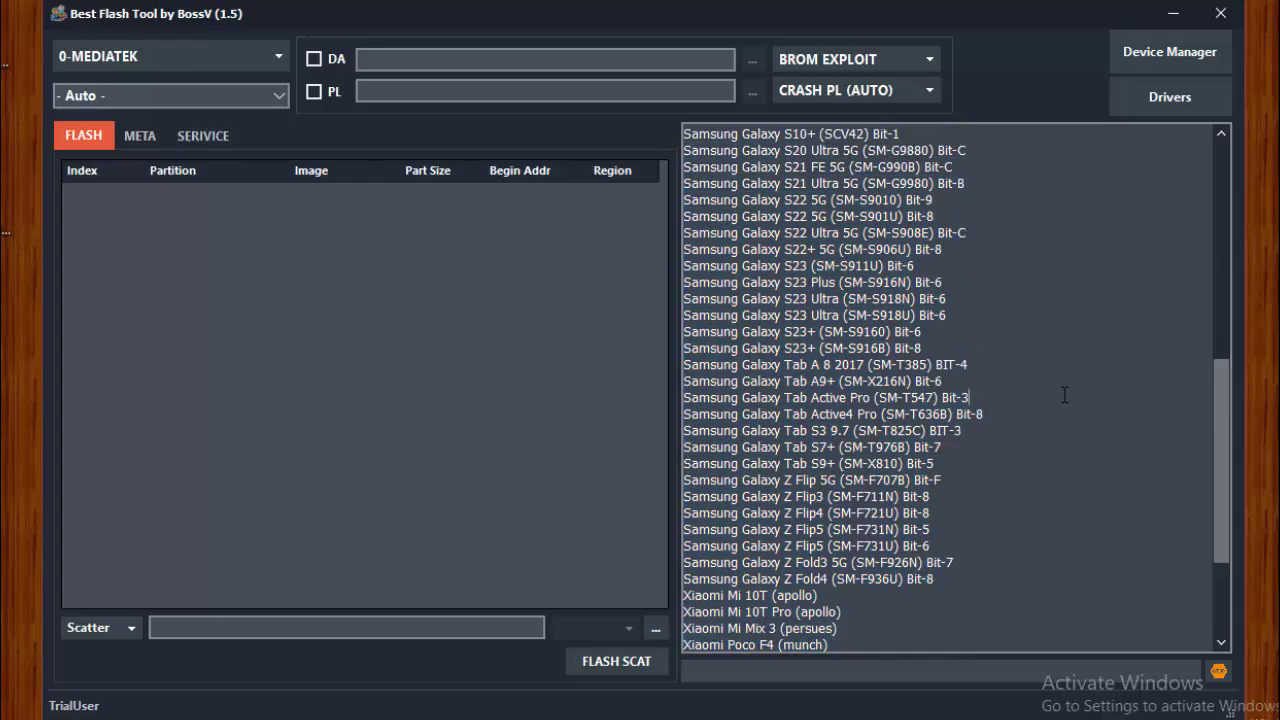
pyautogui.scroll(11, 1065, 395)
pyautogui.scroll(-4, 1065, 395)
pyautogui.scroll(3, 1065, 395)
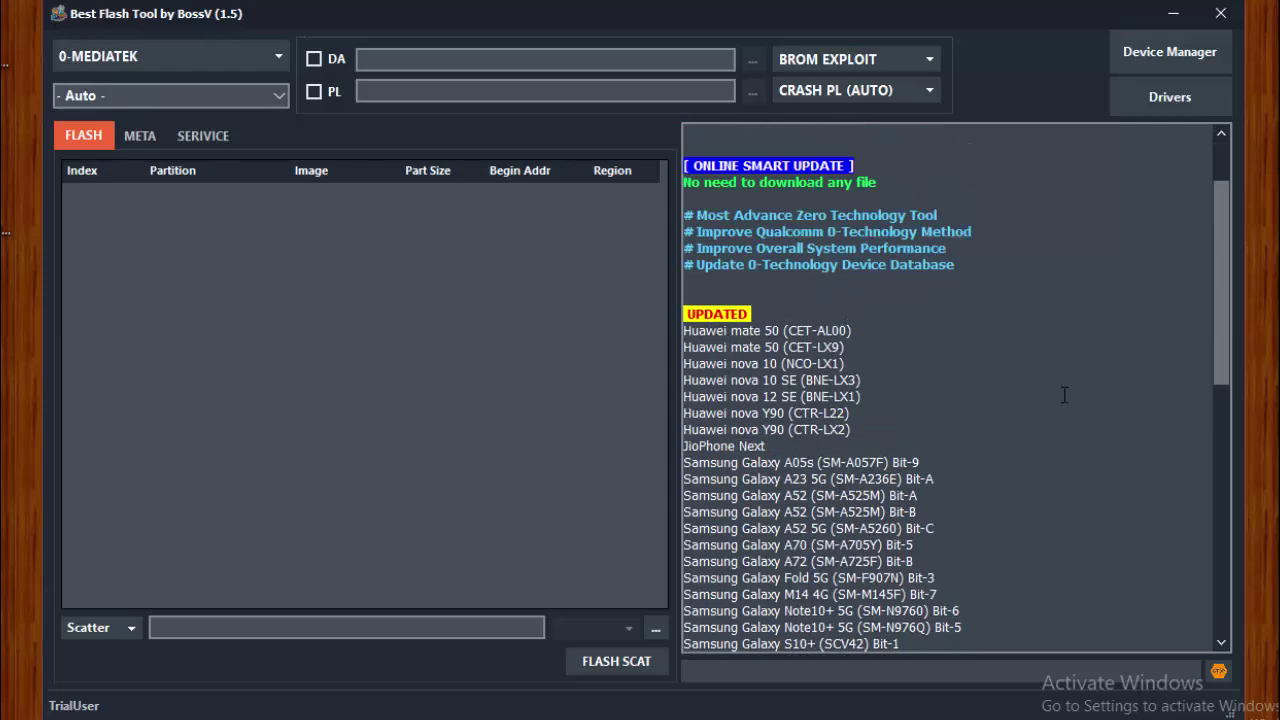
pyautogui.scroll(2, 1065, 395)
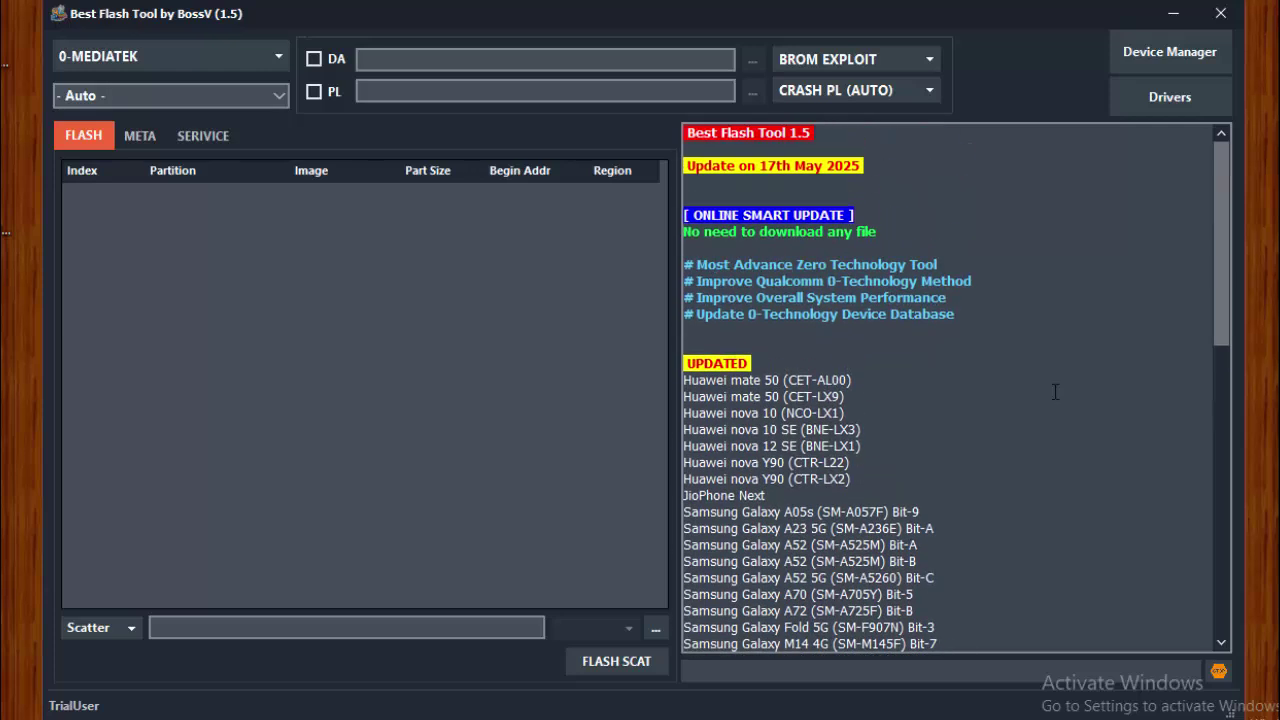
pyautogui.scroll(-15, 969, 284)
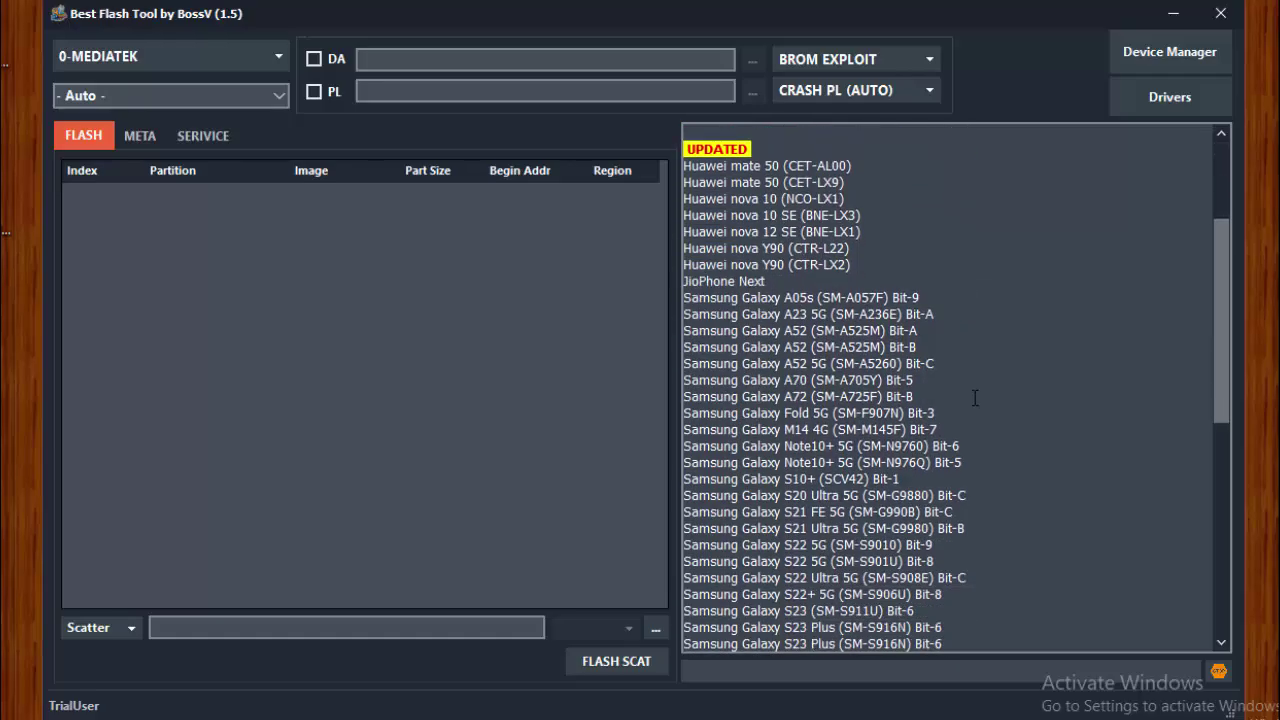
# Step: Select the 0-MEDIATEK platform and check its model choices, keeping Auto
pyautogui.click(280, 64)
pyautogui.click(117, 87)
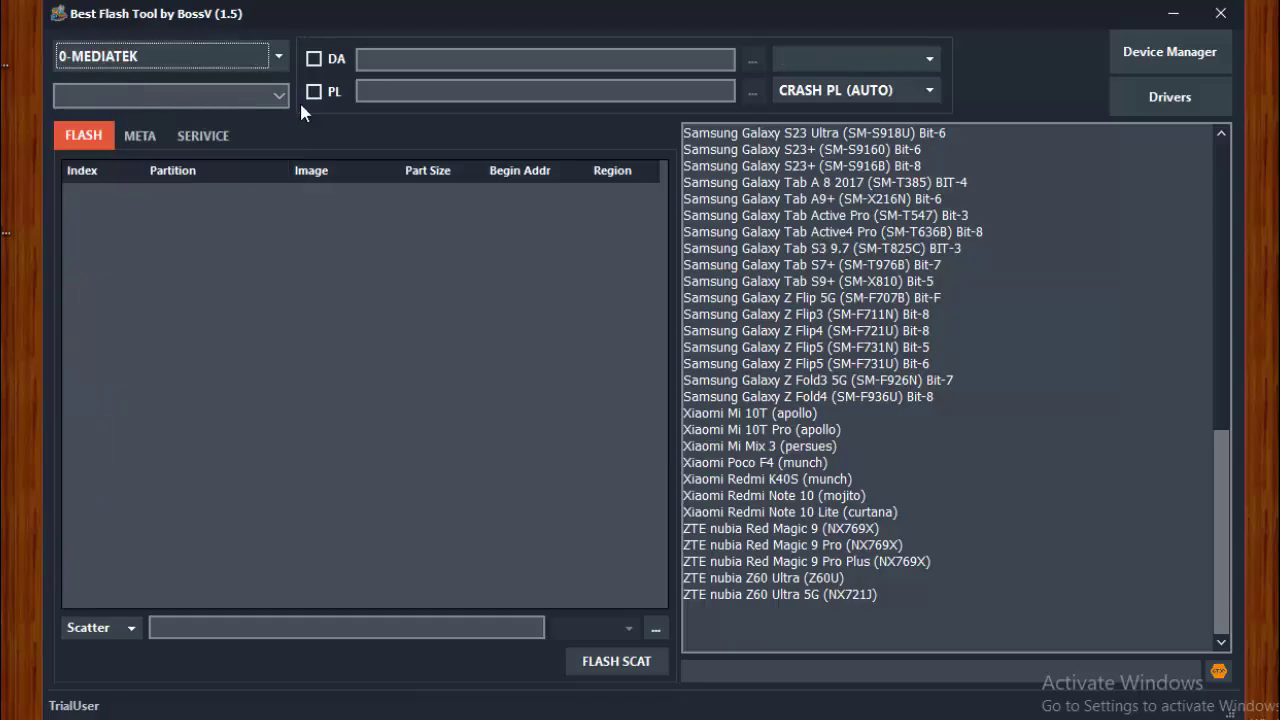
pyautogui.click(282, 97)
pyautogui.click(282, 97)
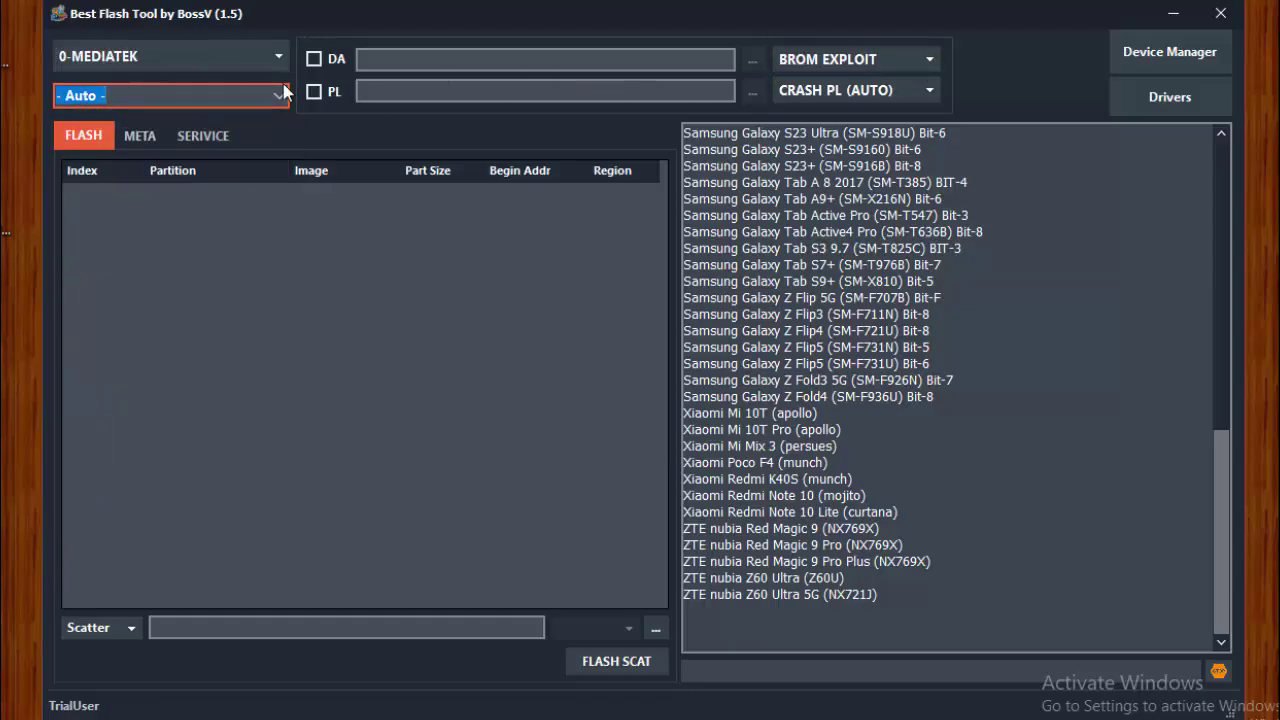
pyautogui.click(205, 57)
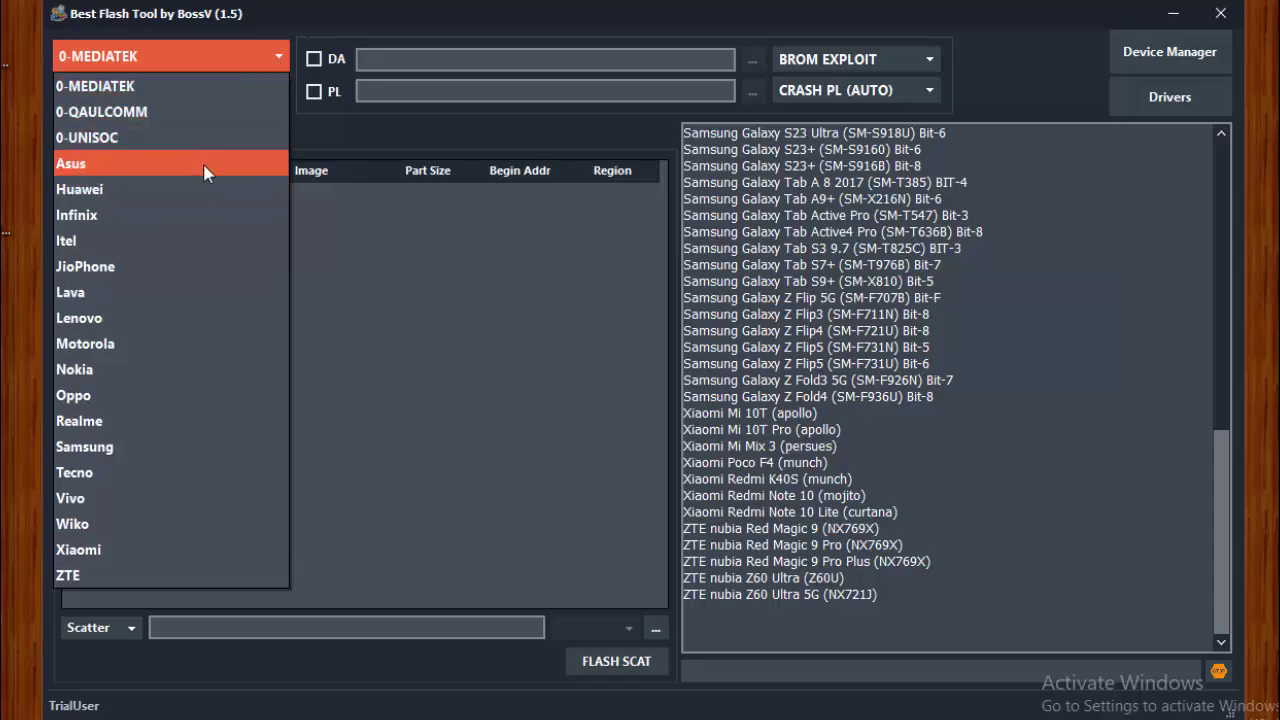
pyautogui.click(222, 88)
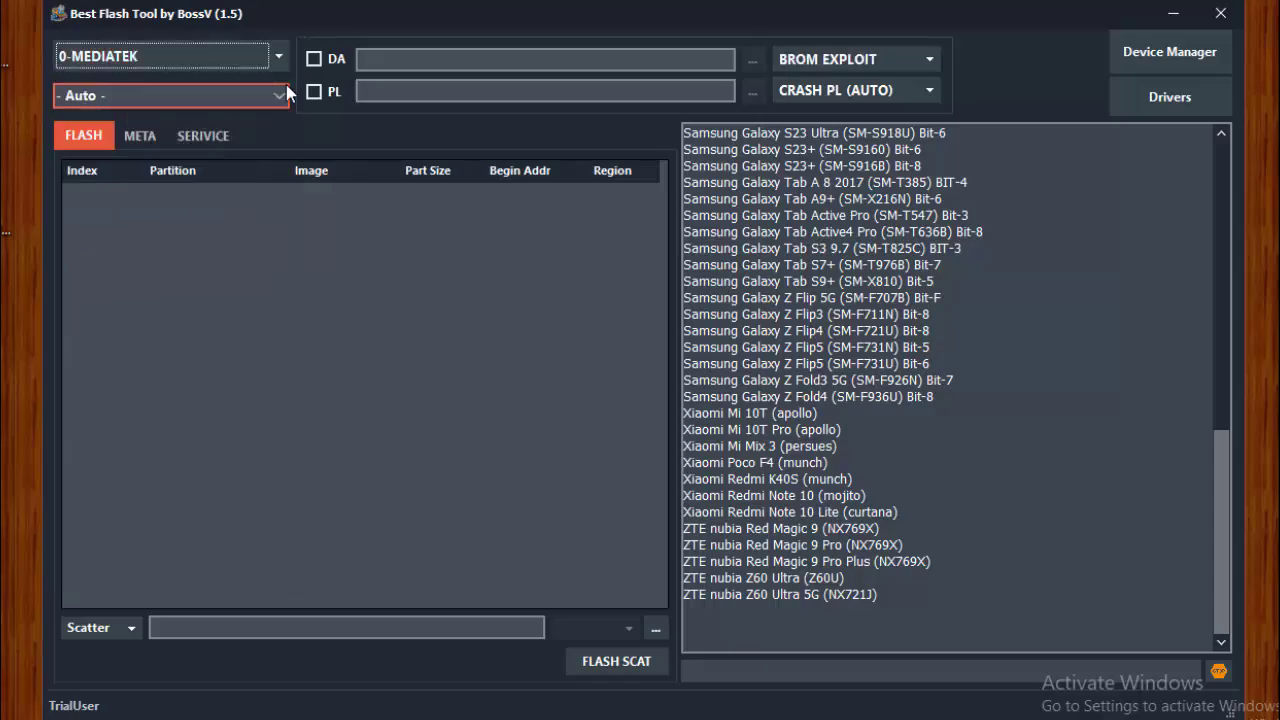
# Step: Preview the 0-QAULCOMM and Asus layouts, returning the platform to 0-MEDIATEK
pyautogui.click(278, 57)
pyautogui.click(240, 112)
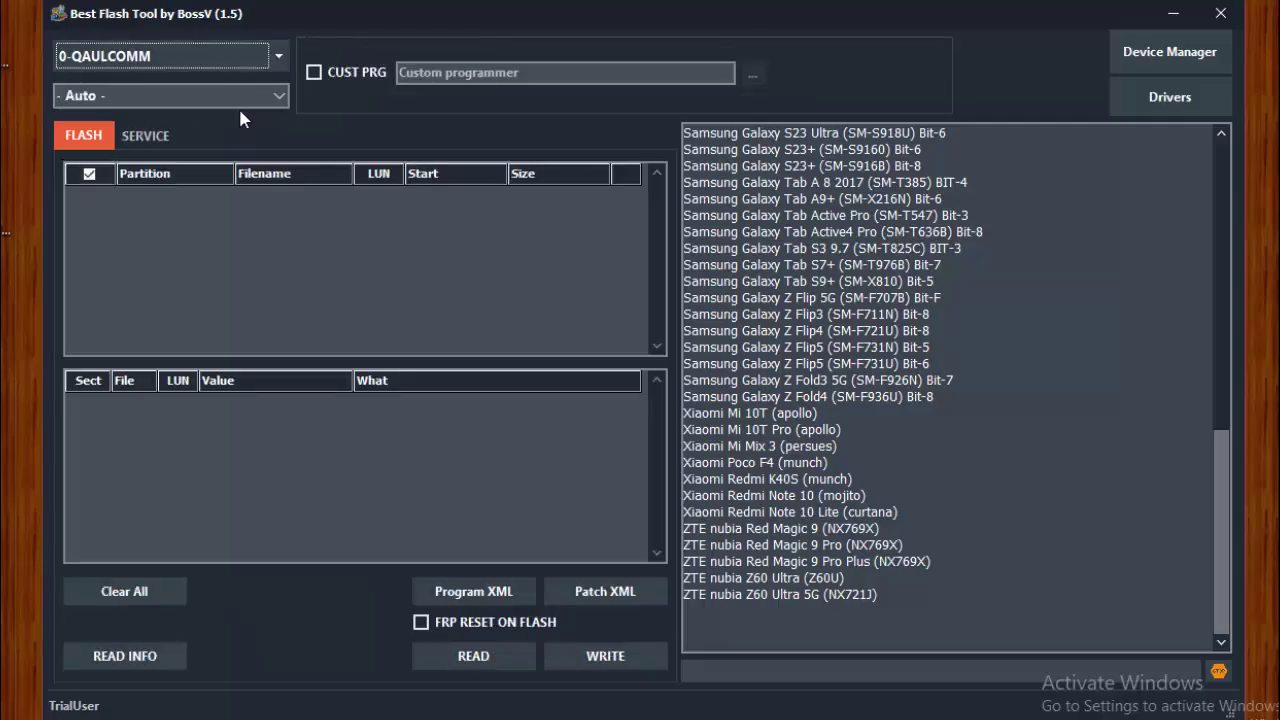
pyautogui.click(278, 57)
pyautogui.click(206, 175)
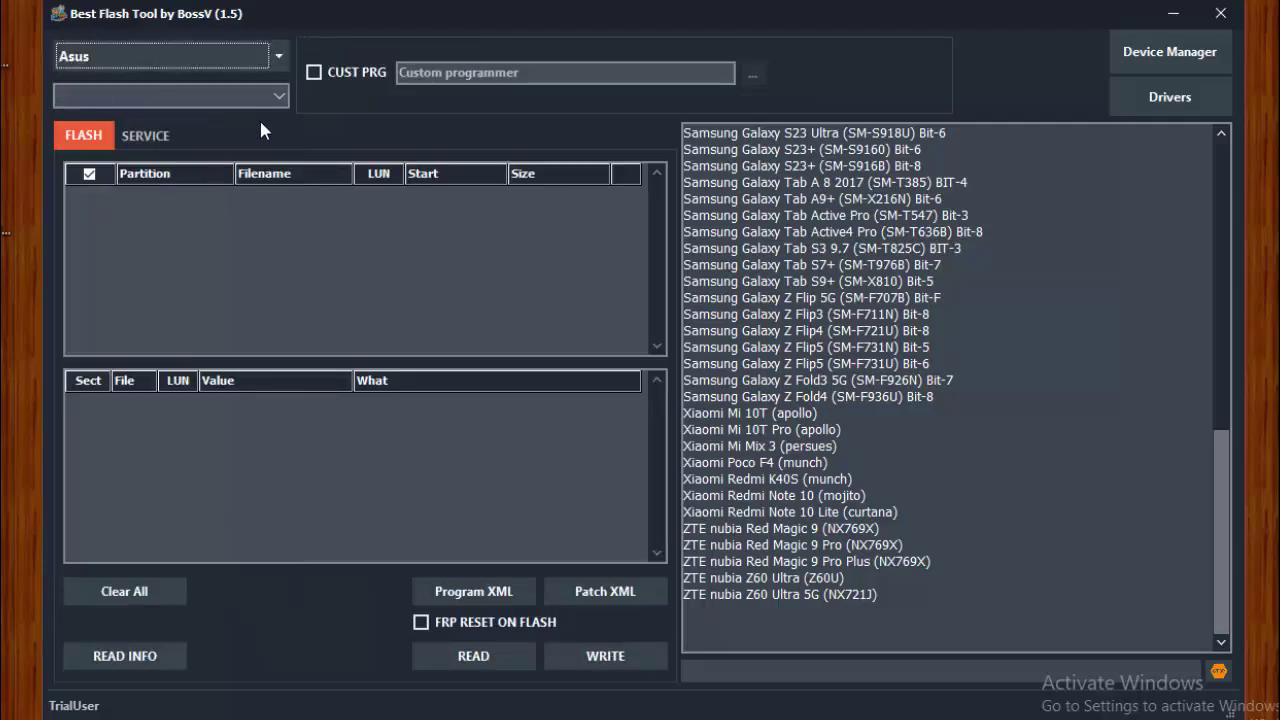
pyautogui.click(275, 57)
pyautogui.click(270, 83)
pyautogui.click(274, 58)
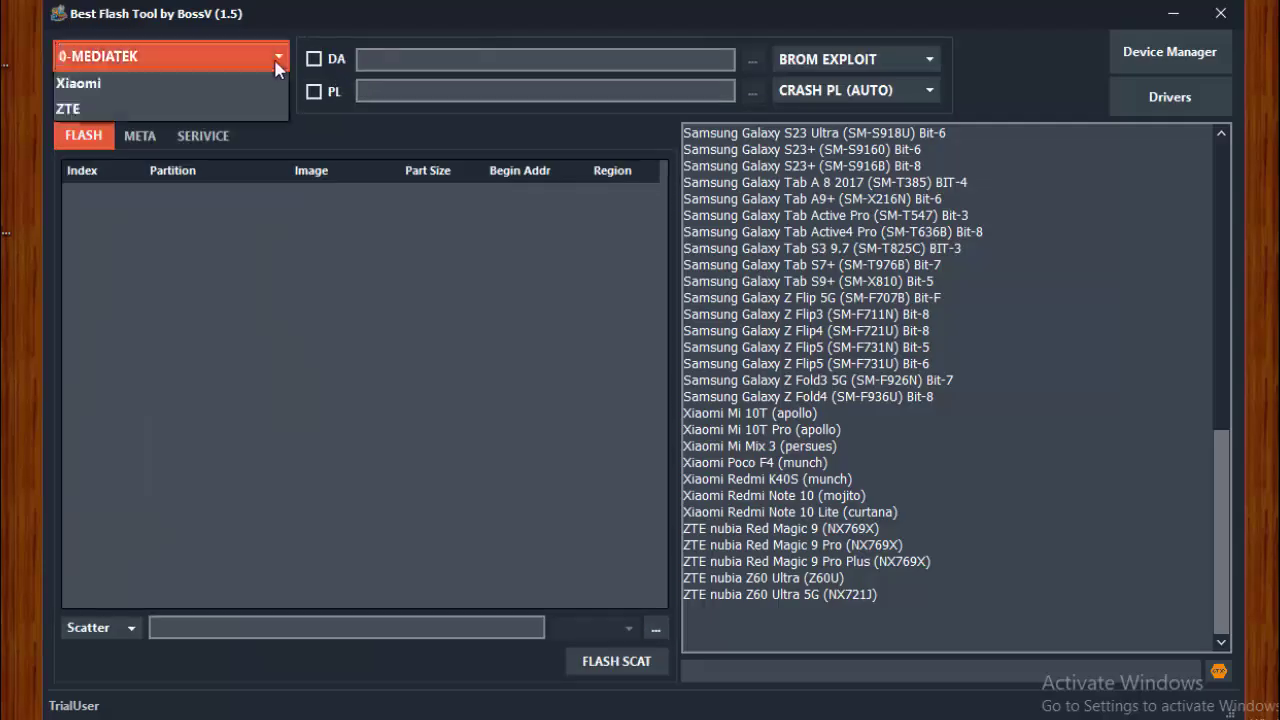
# Step: Select Asus as the brand and Rog Phone 8 as the model
pyautogui.click(150, 165)
pyautogui.scroll(-1, 280, 104)
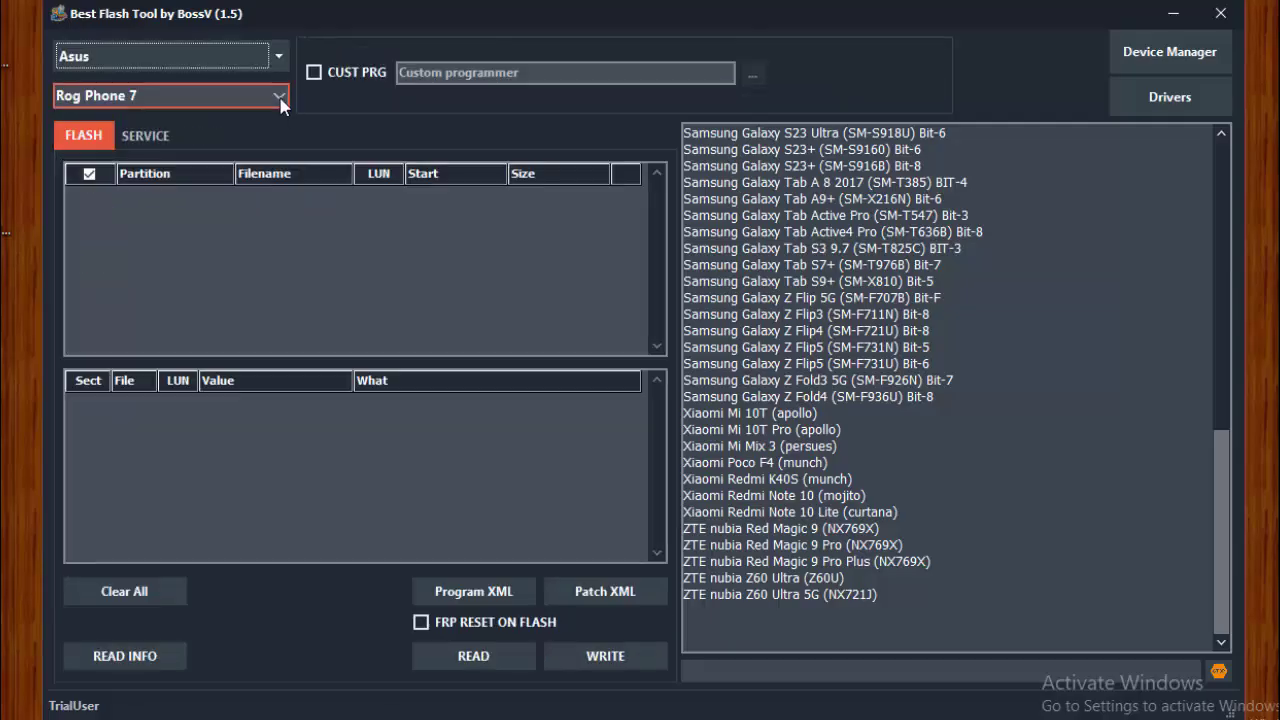
pyautogui.click(281, 104)
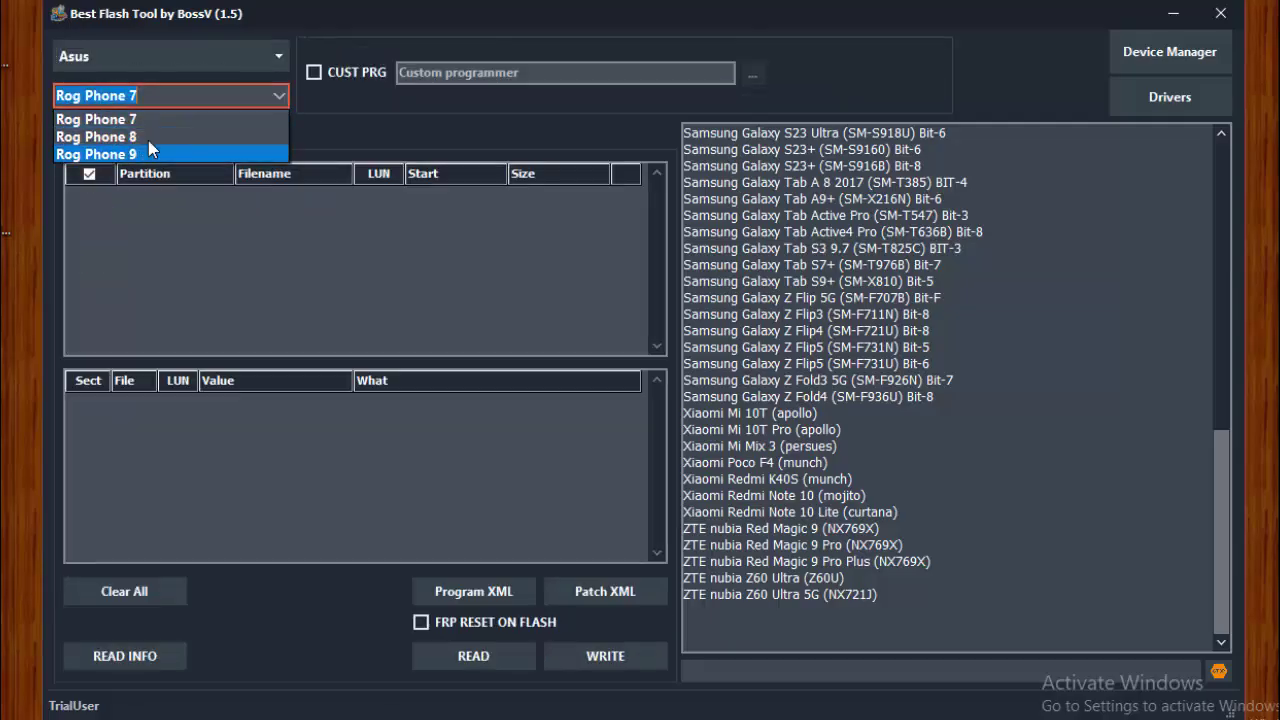
pyautogui.click(200, 119)
pyautogui.click(282, 96)
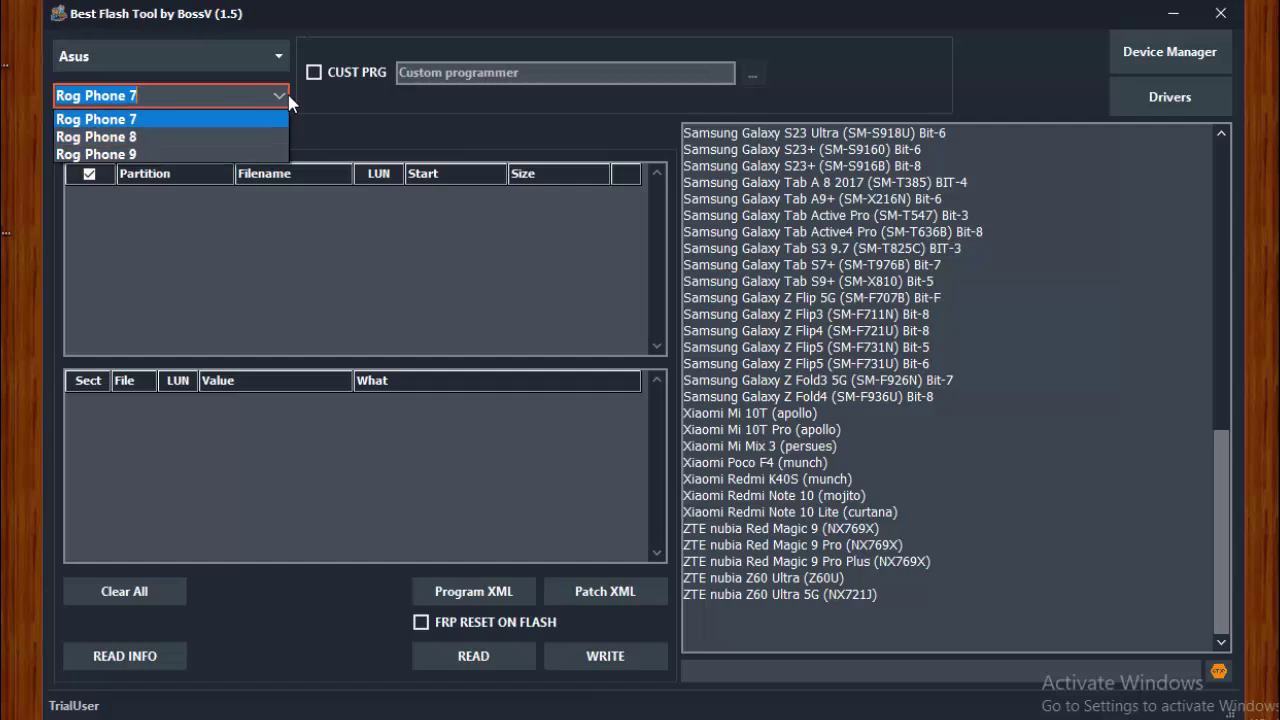
pyautogui.click(270, 137)
# Step: Enable the custom programmer option and open its file selection, closing it without choosing a file
pyautogui.click(340, 72)
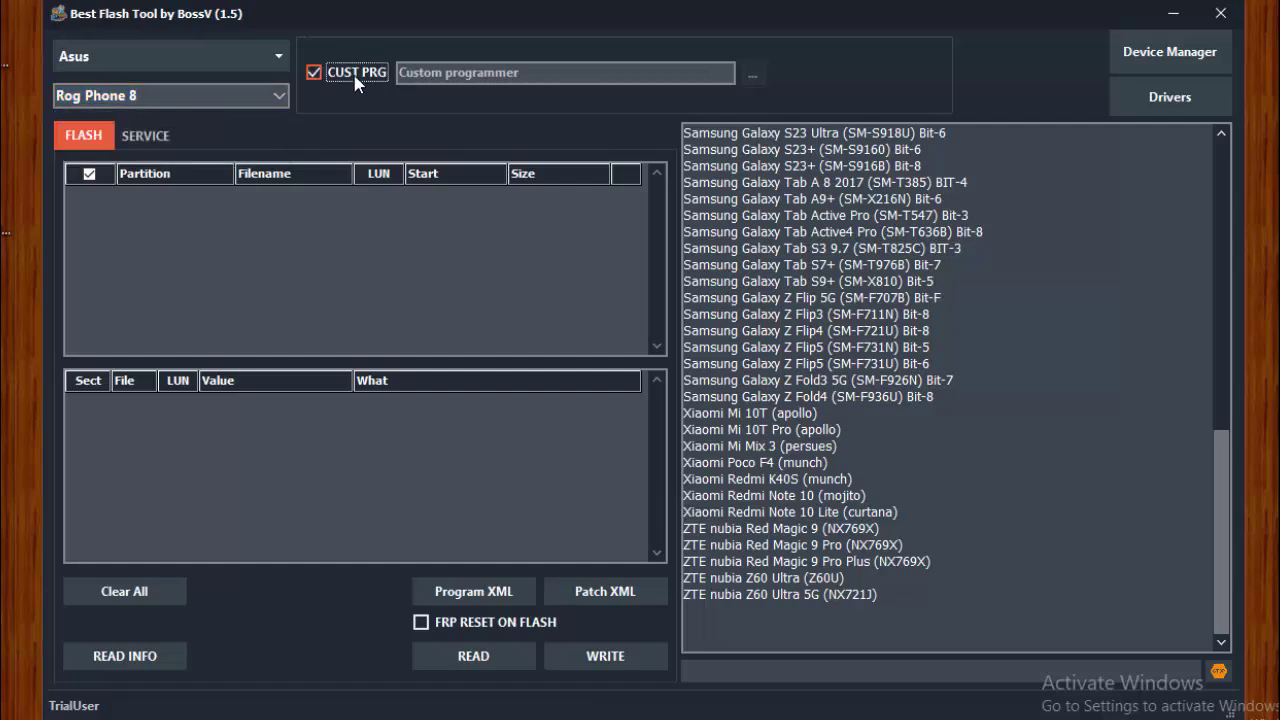
pyautogui.click(752, 76)
pyautogui.click(916, 125)
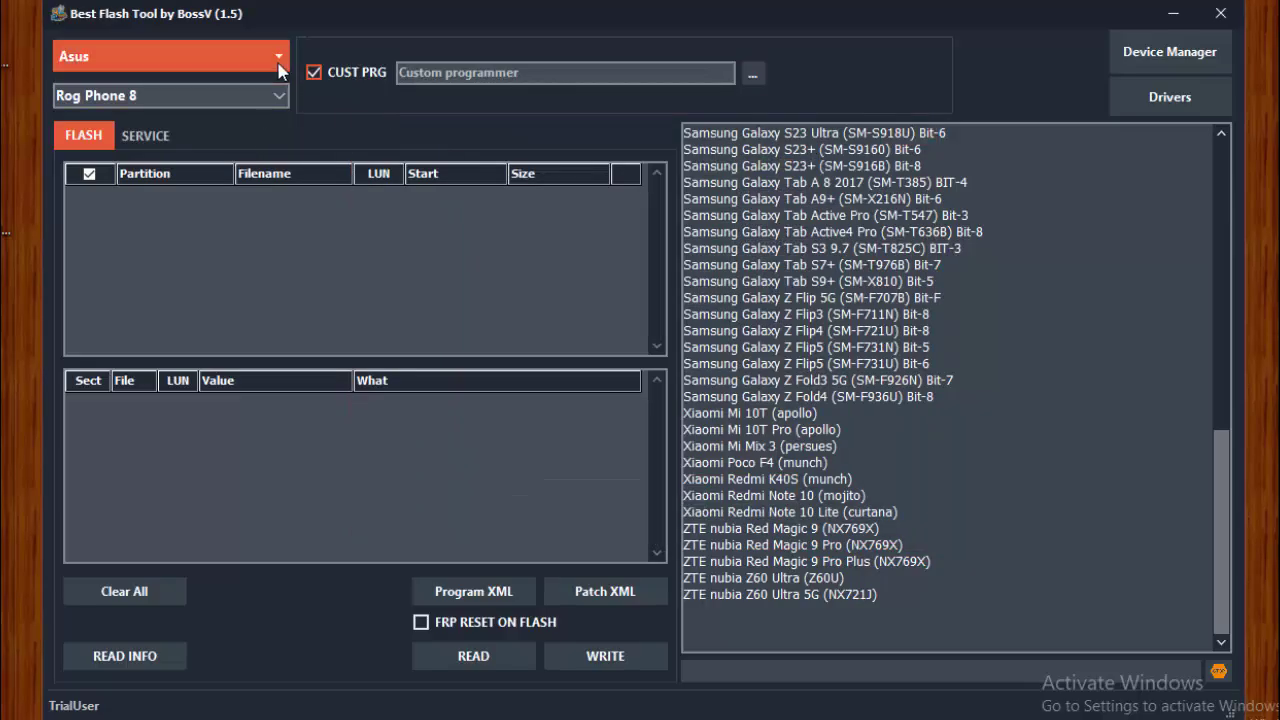
# Step: Clear all XML entries, then try to read the Asus Rog Phone 8 info and review the resulting log
pyautogui.click(120, 591)
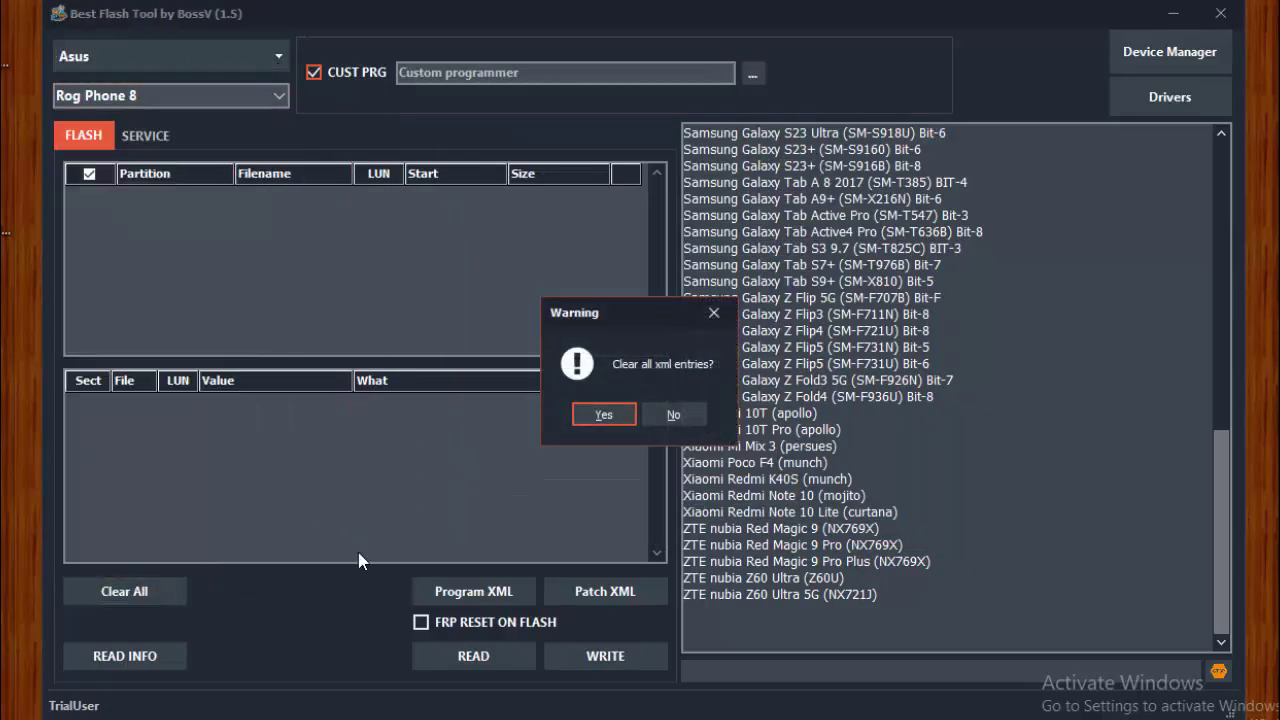
pyautogui.click(603, 415)
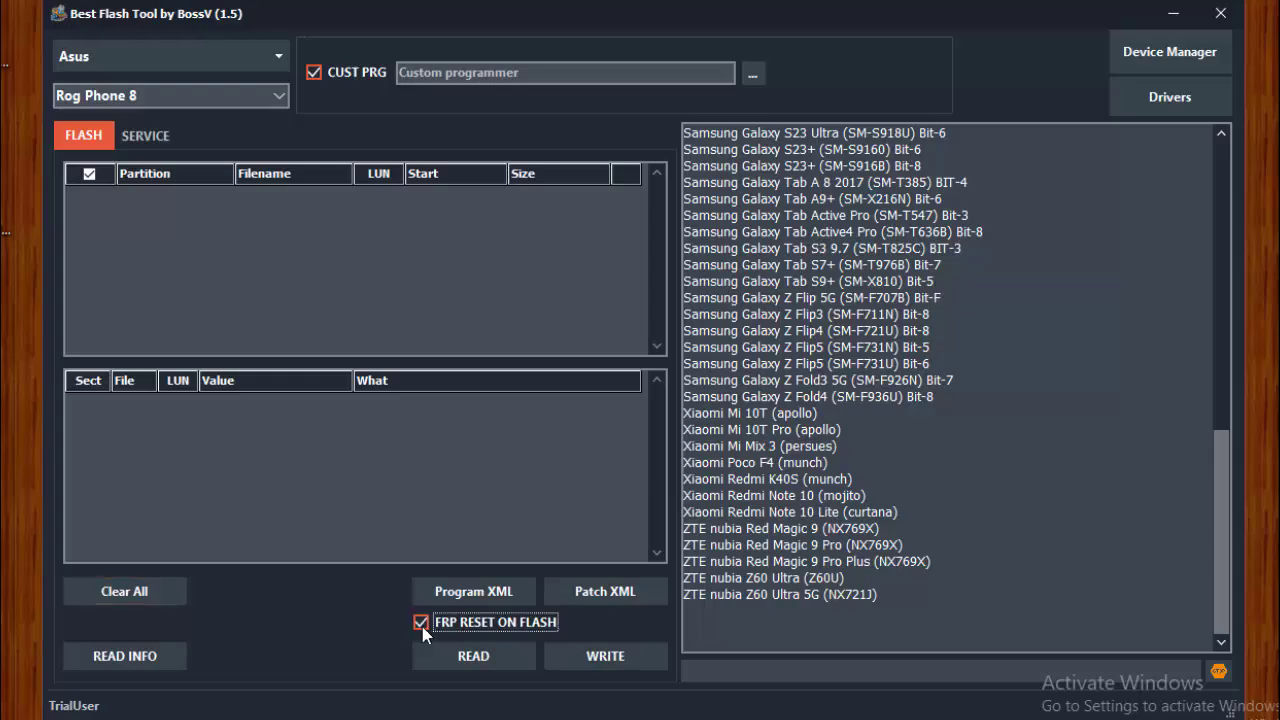
pyautogui.click(148, 656)
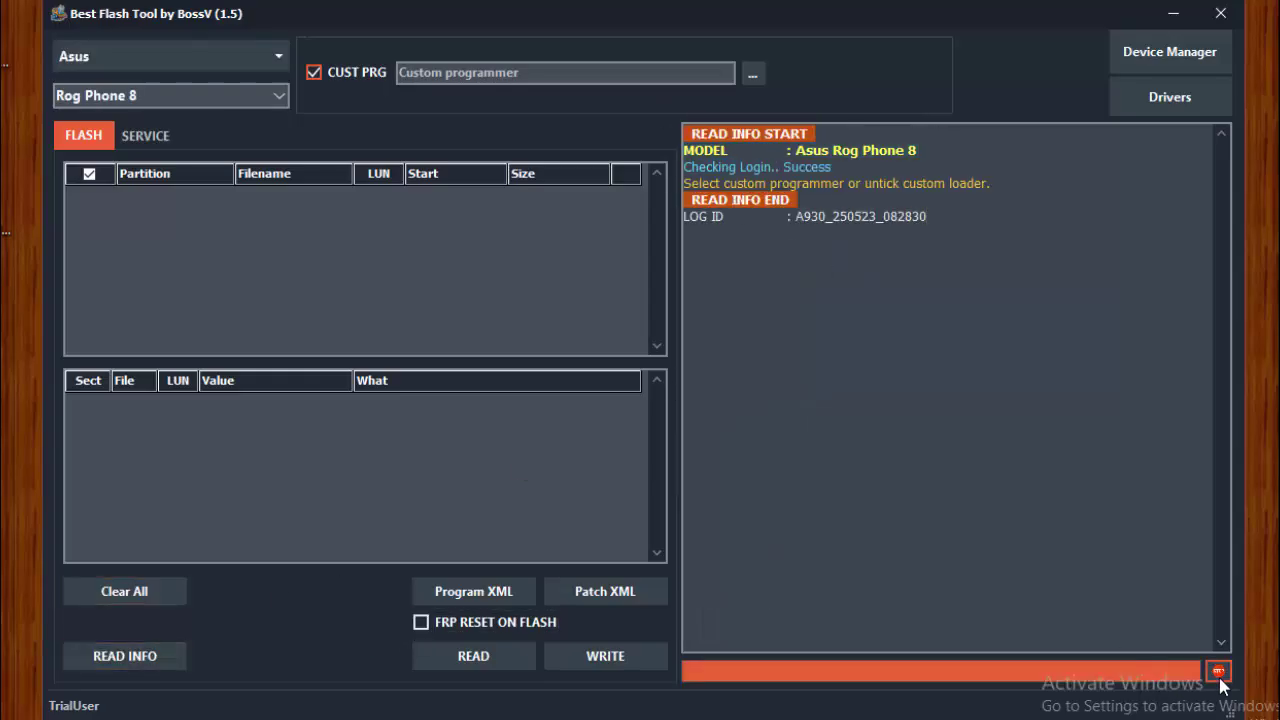
pyautogui.click(899, 445)
pyautogui.moveTo(940, 258); pyautogui.dragTo(684, 130)
pyautogui.doubleClick(789, 216)
# Step: Check the Asus model list, then switch the brand to Huawei
pyautogui.click(268, 95)
pyautogui.click(277, 92)
pyautogui.click(277, 57)
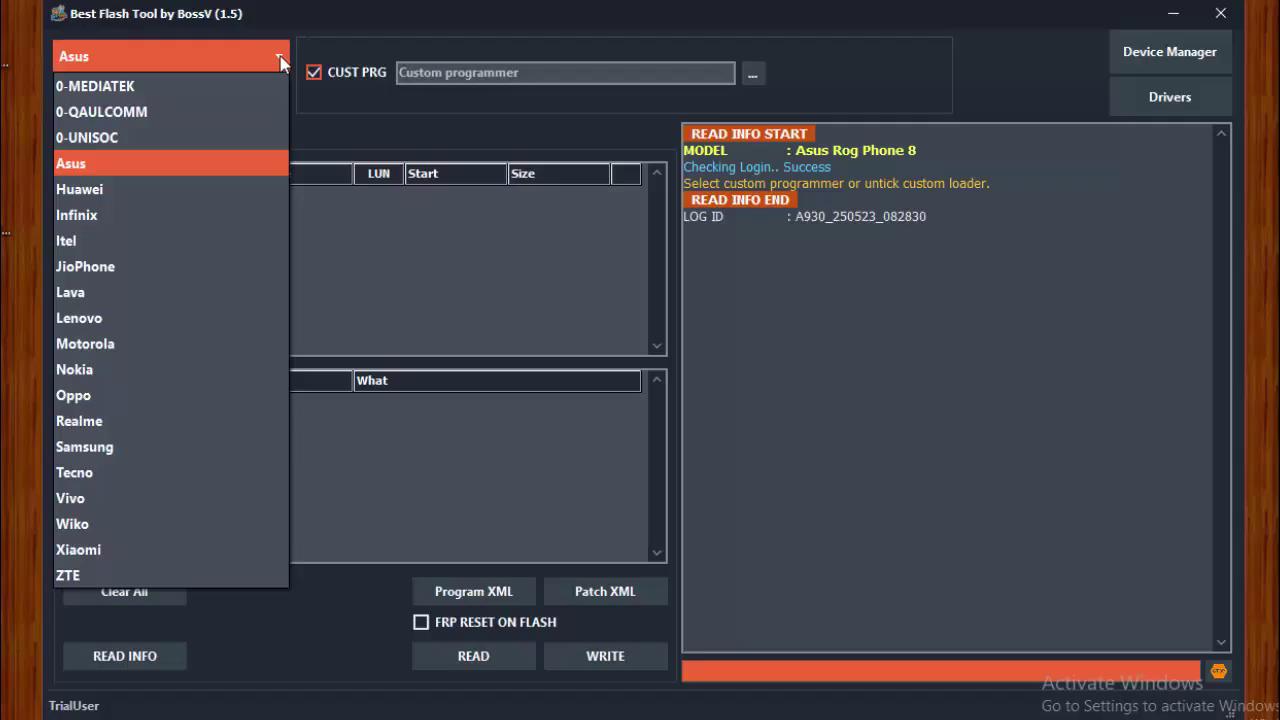
pyautogui.click(139, 189)
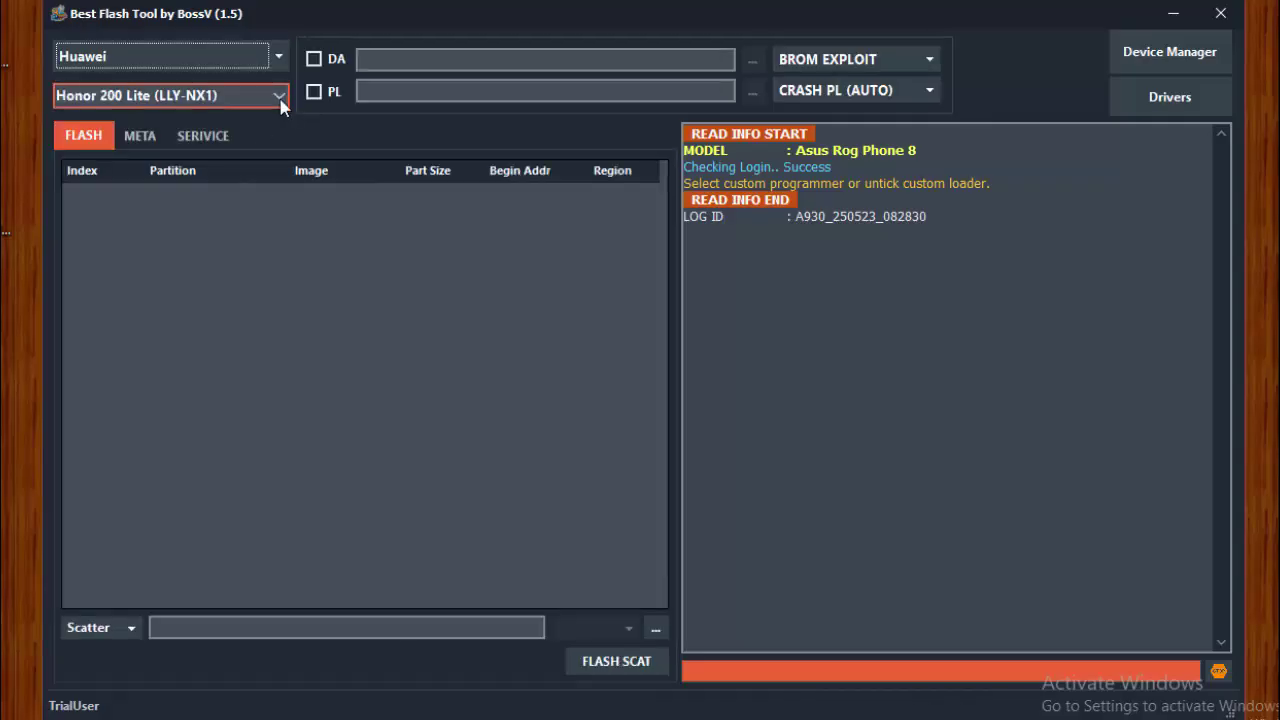
# Step: Browse the complete list of supported Huawei and Honor models, keeping Honor 200 Lite (LLY-NX1) selected
pyautogui.click(279, 100)
pyautogui.scroll(-1, 175, 285)
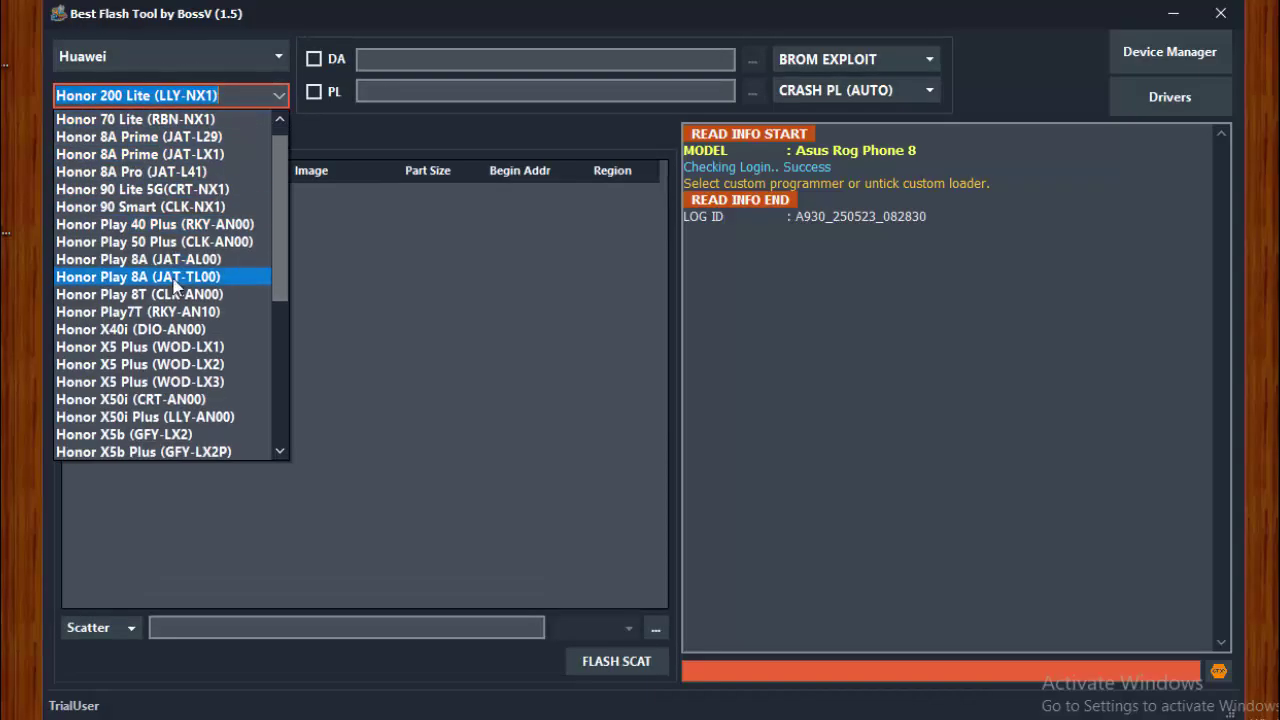
pyautogui.scroll(-1, 177, 320)
pyautogui.scroll(-14, 175, 335)
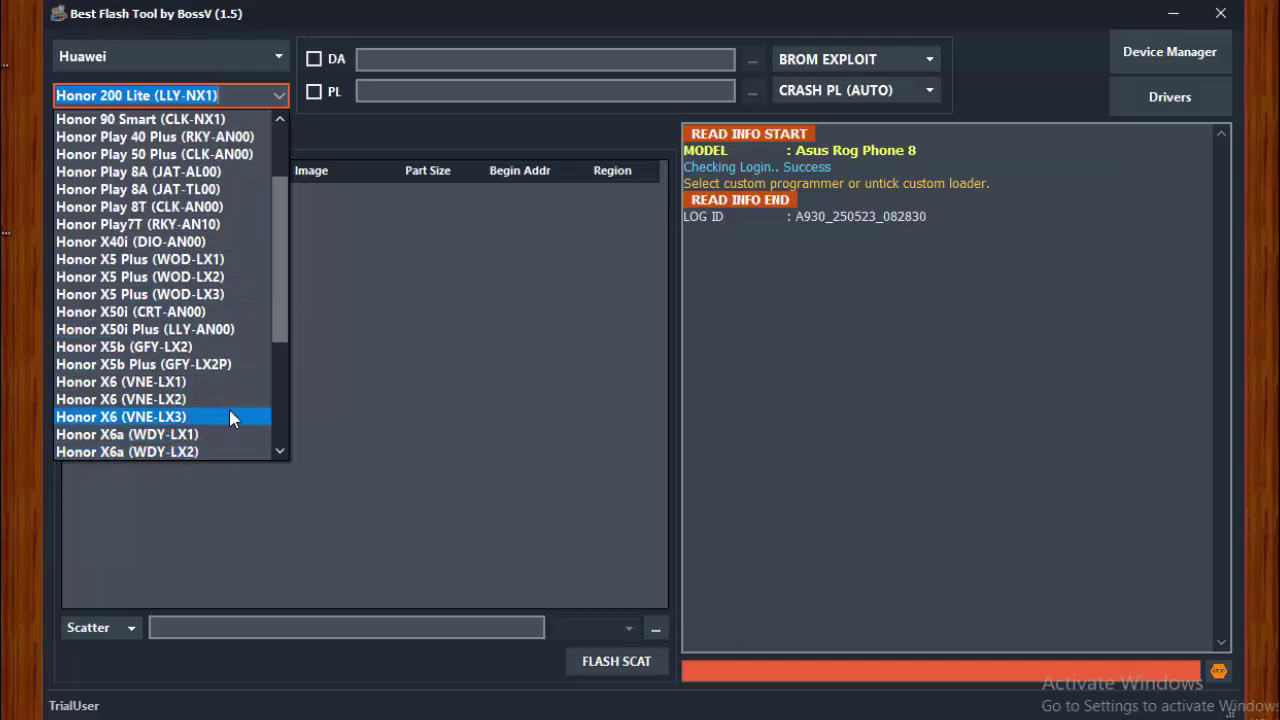
pyautogui.scroll(-2, 230, 405)
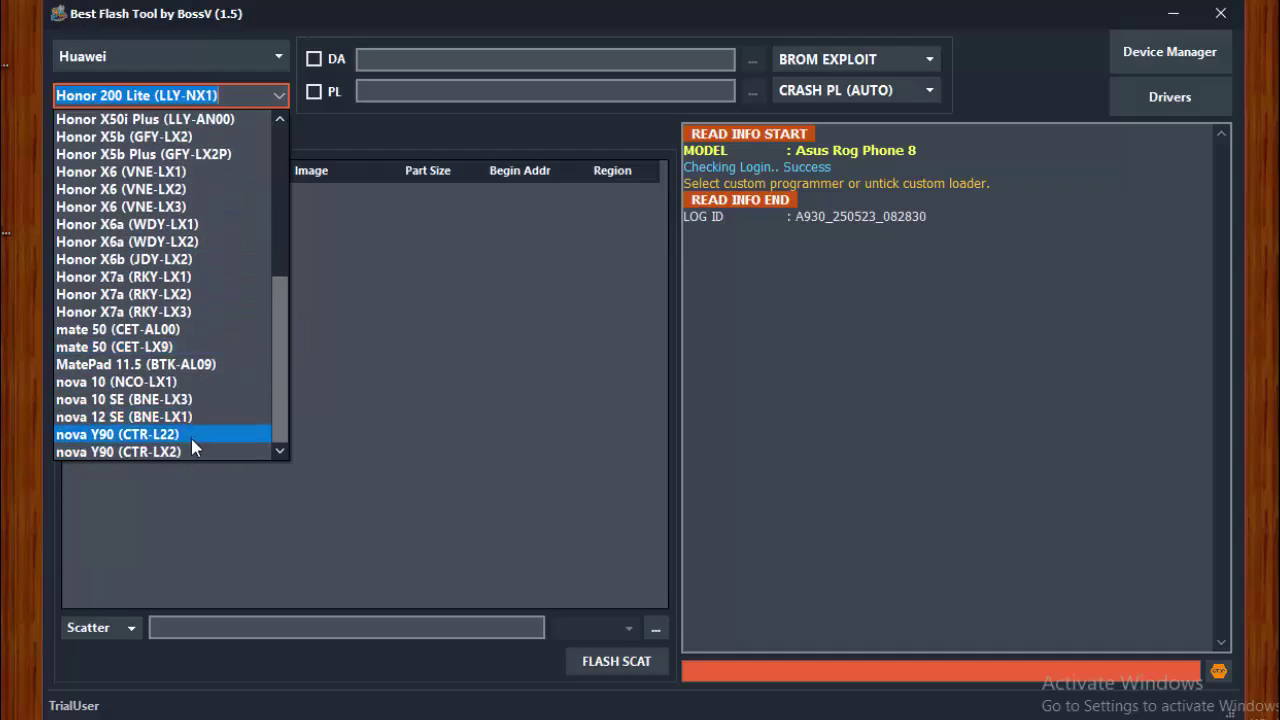
pyautogui.scroll(1, 190, 448)
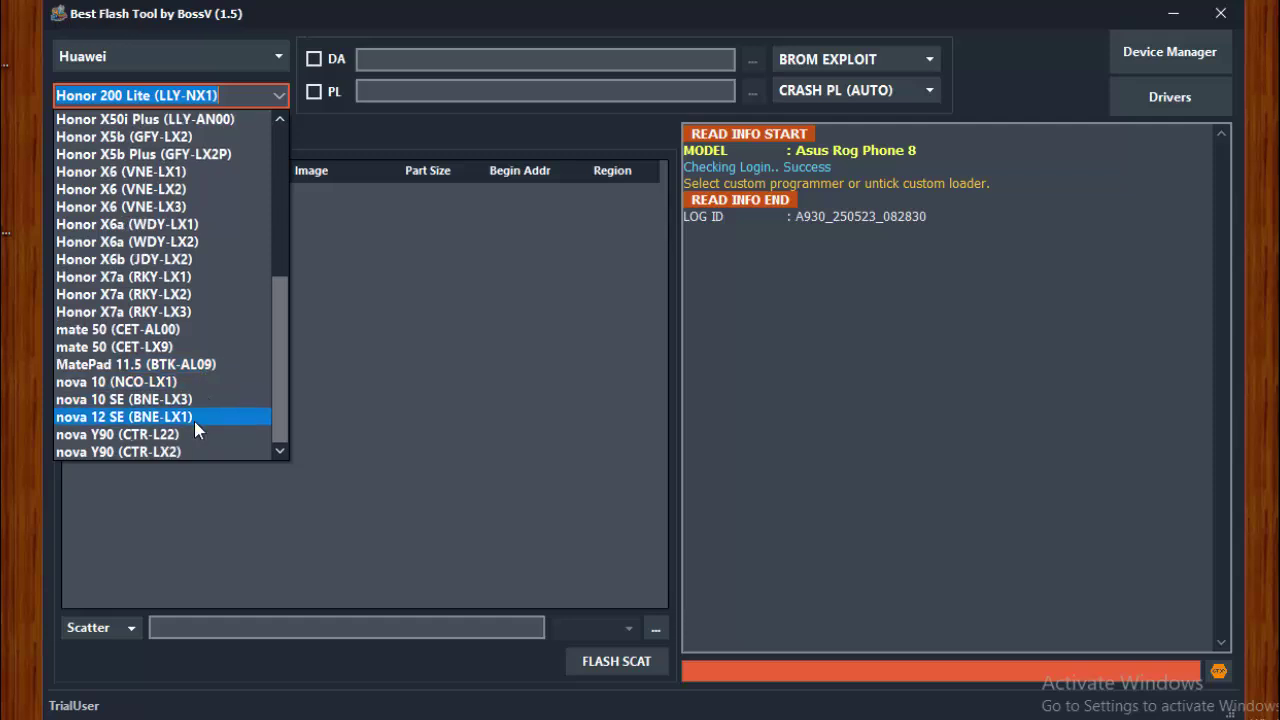
pyautogui.scroll(17, 203, 425)
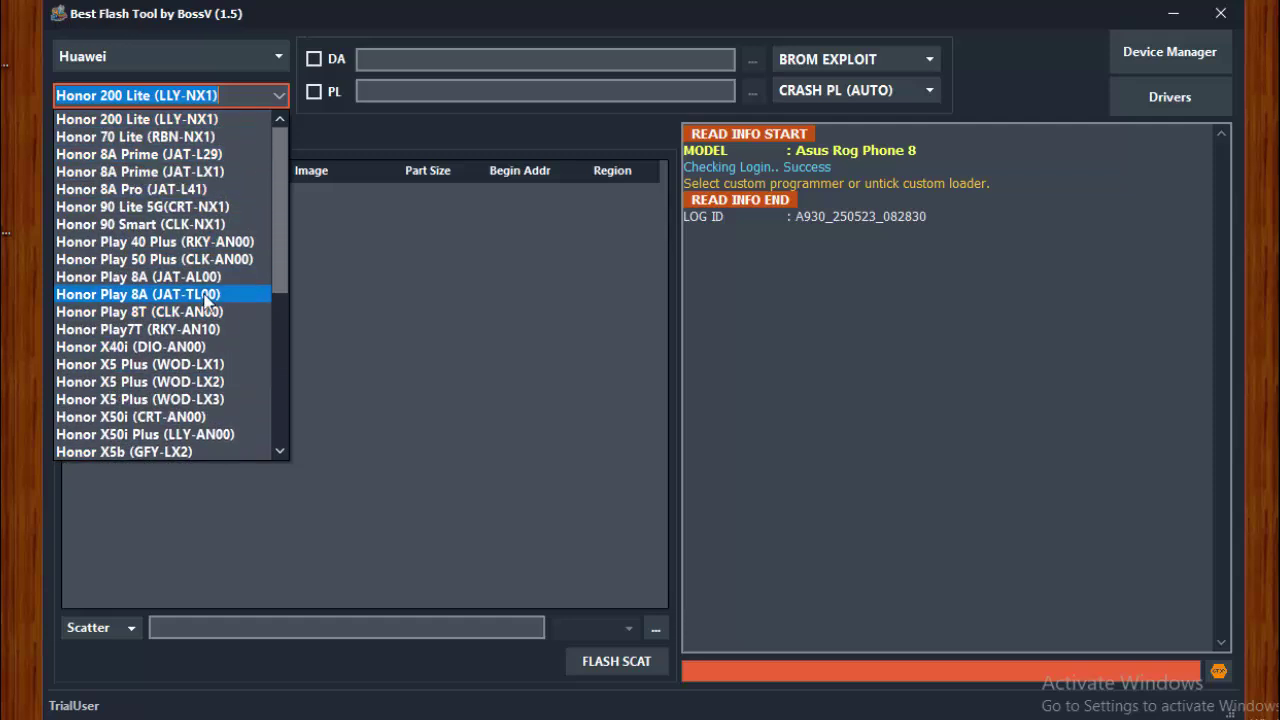
pyautogui.scroll(-7, 177, 417)
pyautogui.scroll(-4, 160, 430)
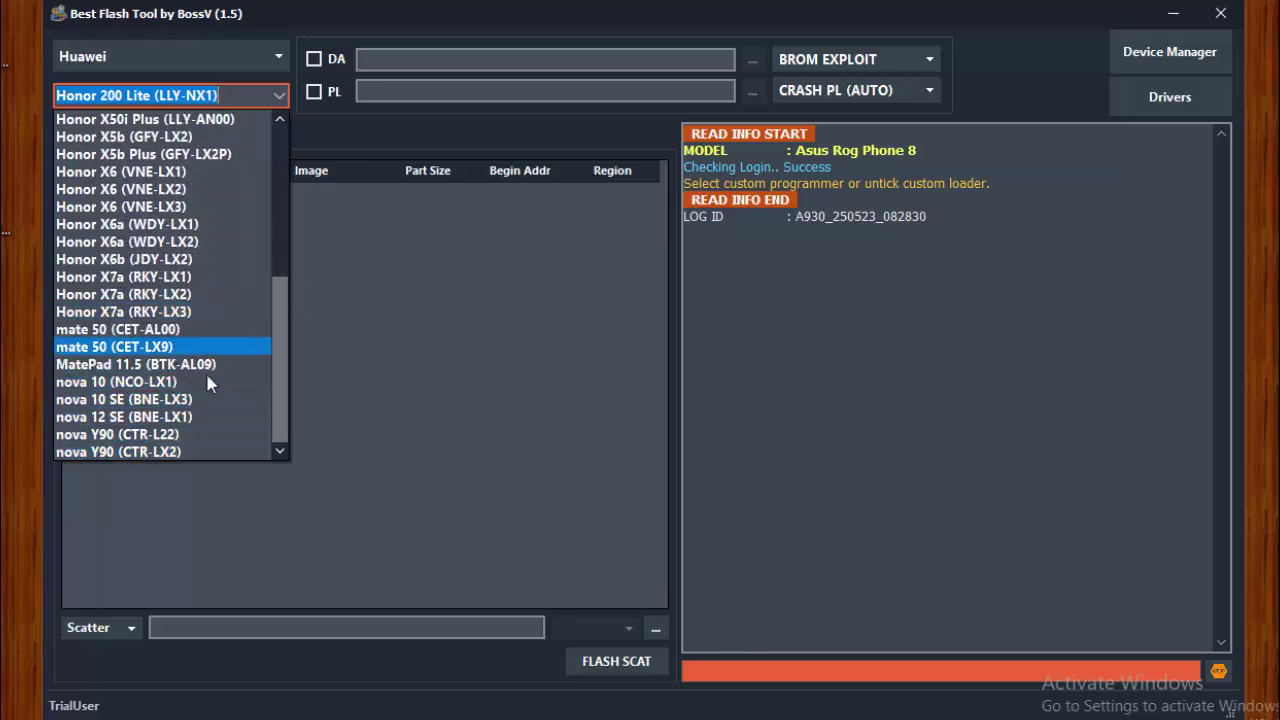
pyautogui.press('Escape')
# Step: Check the scatter firmware type options, then show the service functions for the Honor 200 Lite
pyautogui.click(130, 628)
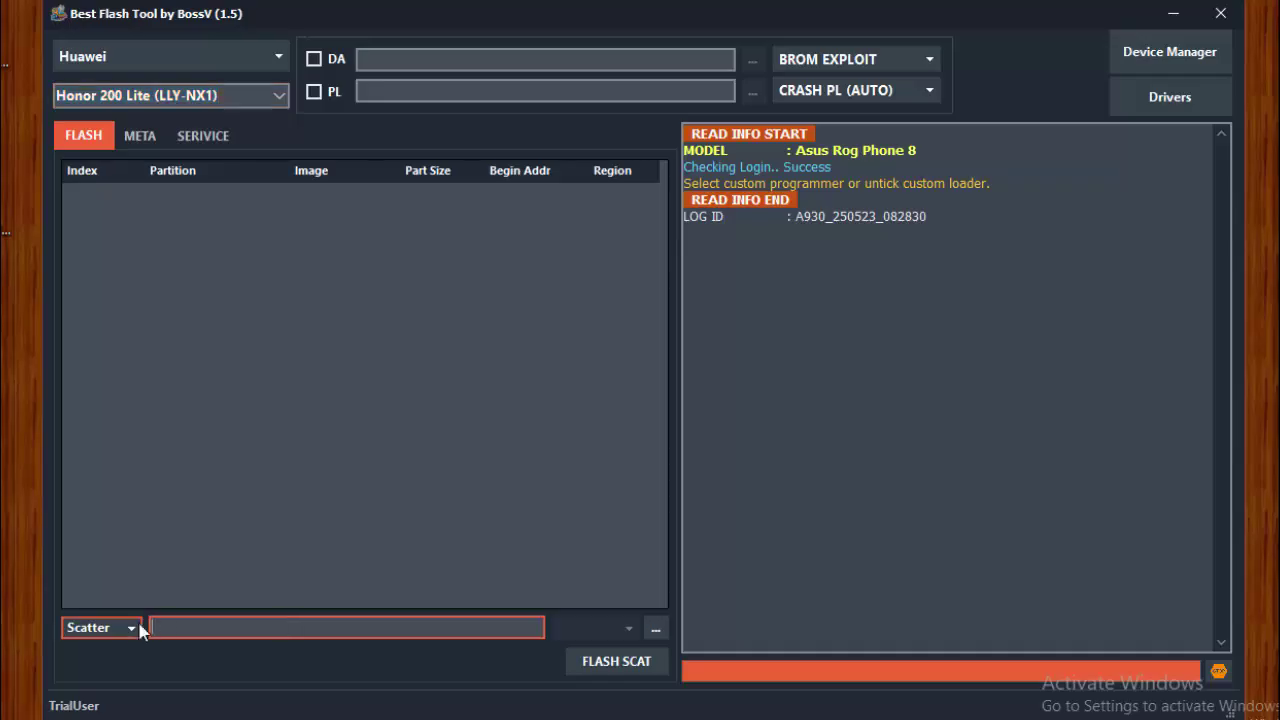
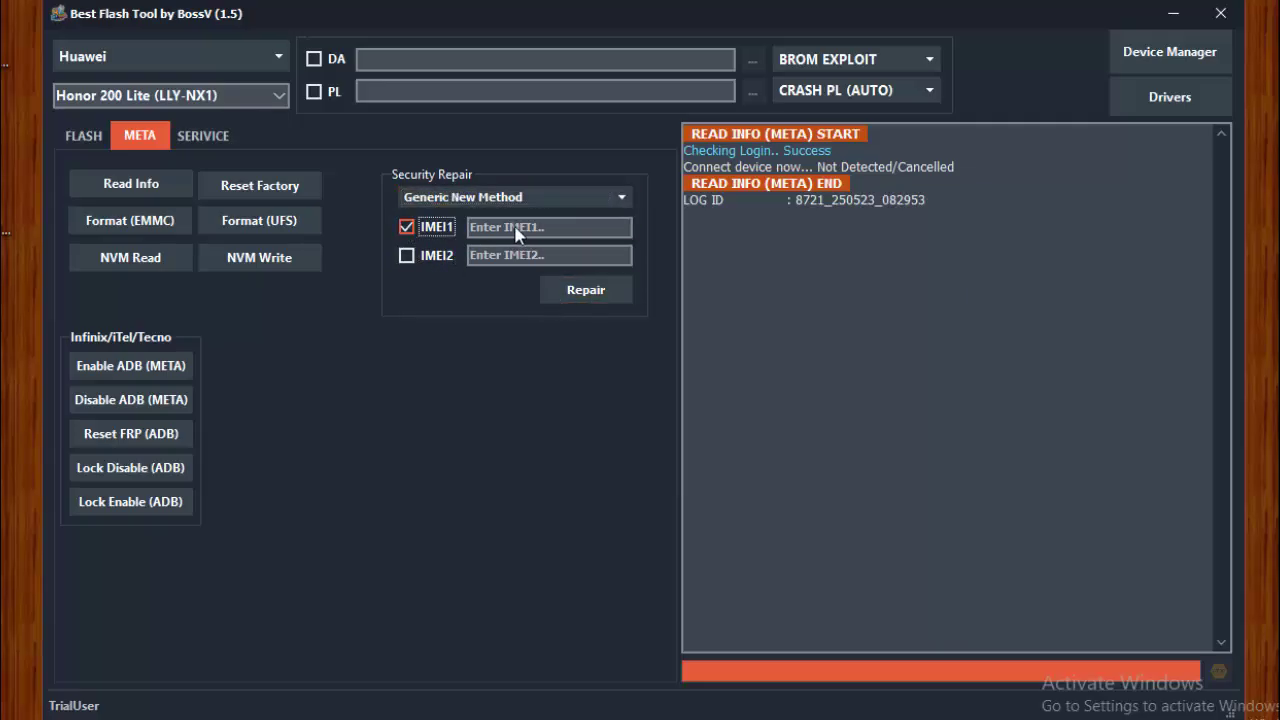
pyautogui.click(205, 136)
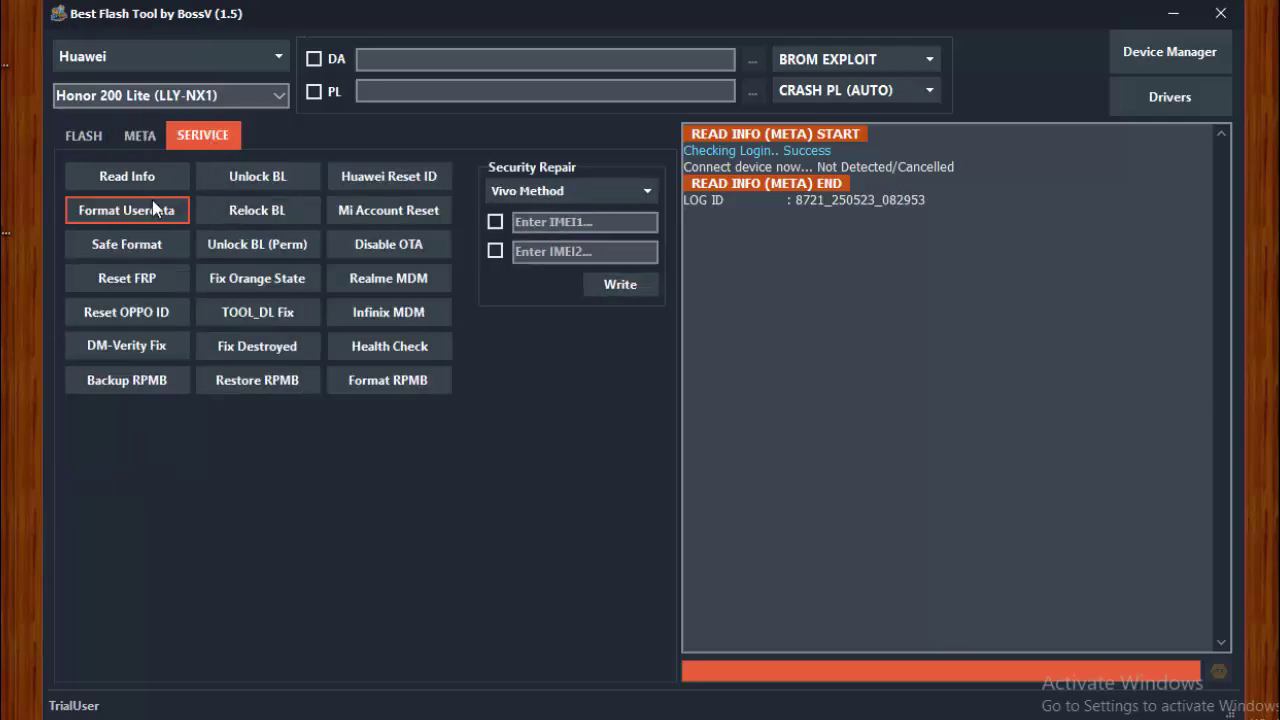
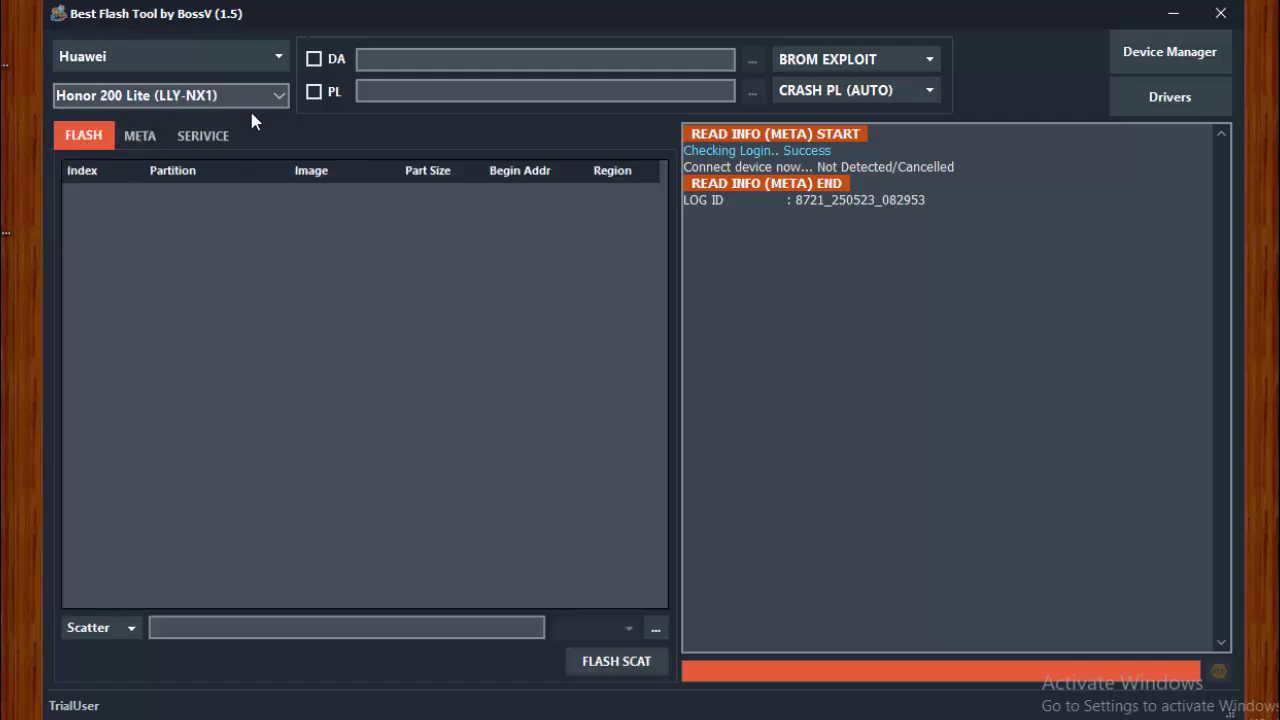
# Step: Select Infinix as the brand and Hot 12 Play (X6816) as the model, previewing the service functions
pyautogui.click(277, 56)
pyautogui.click(212, 213)
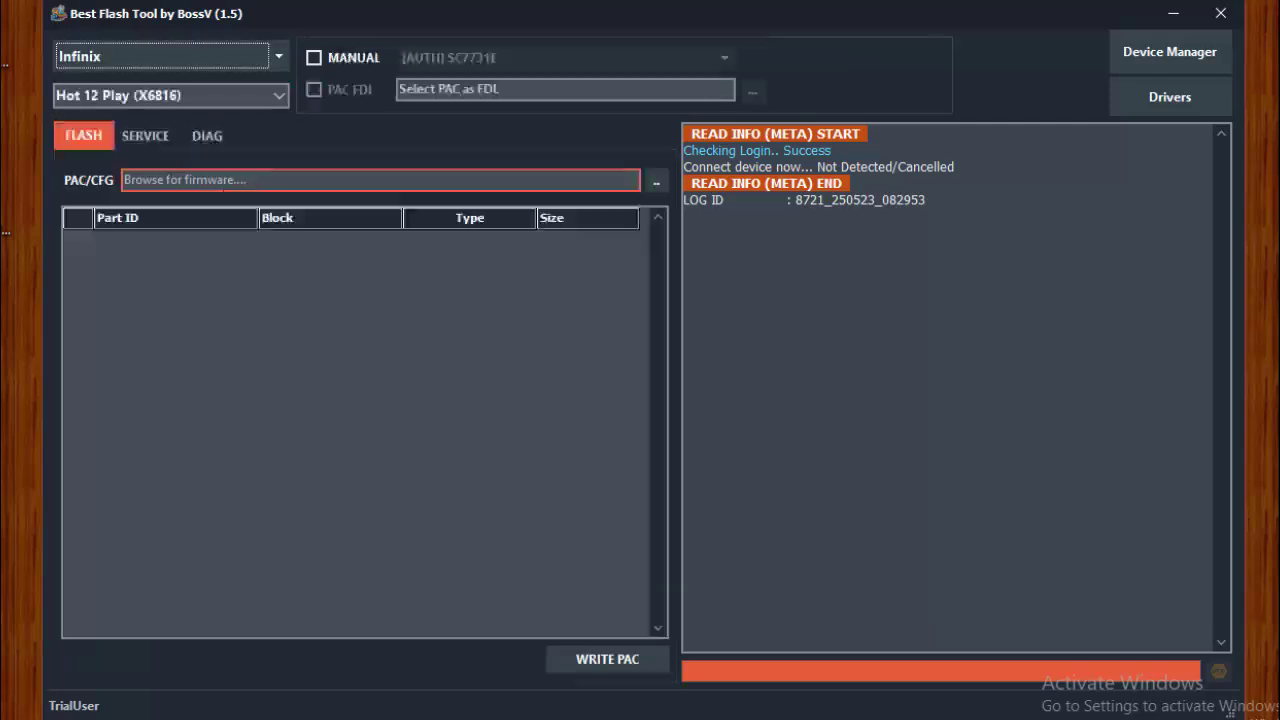
pyautogui.click(150, 138)
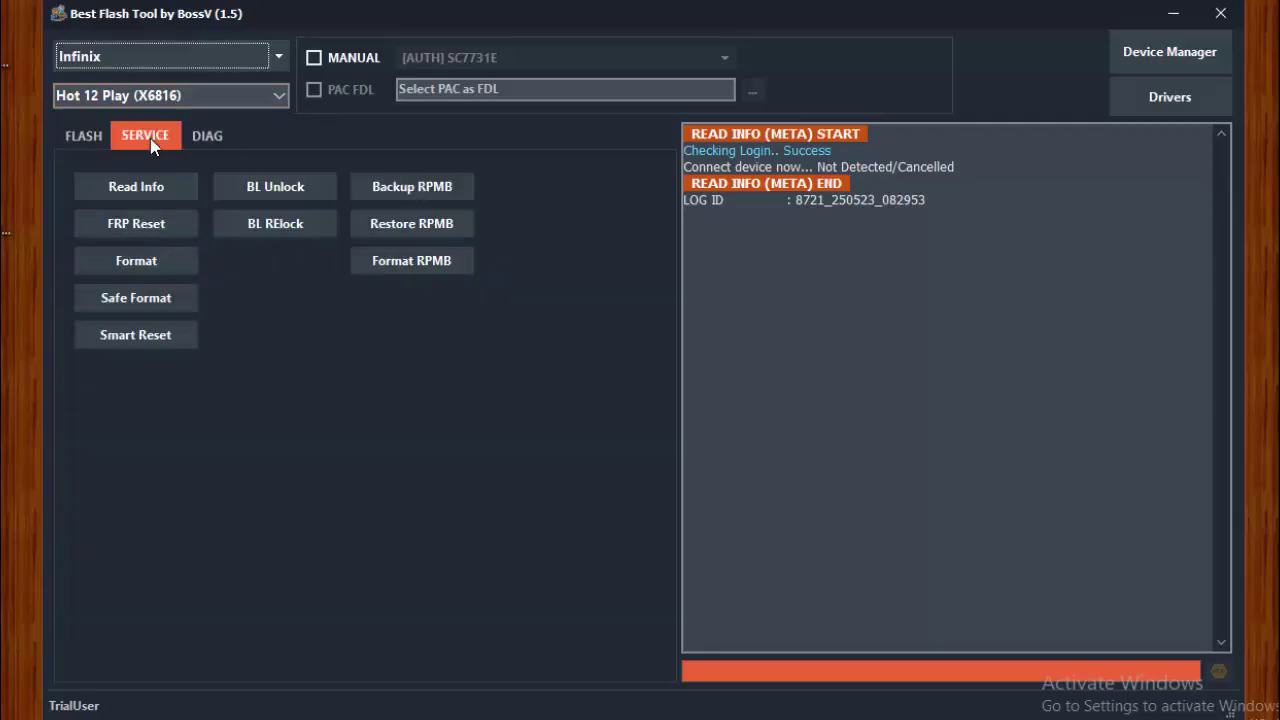
pyautogui.click(278, 95)
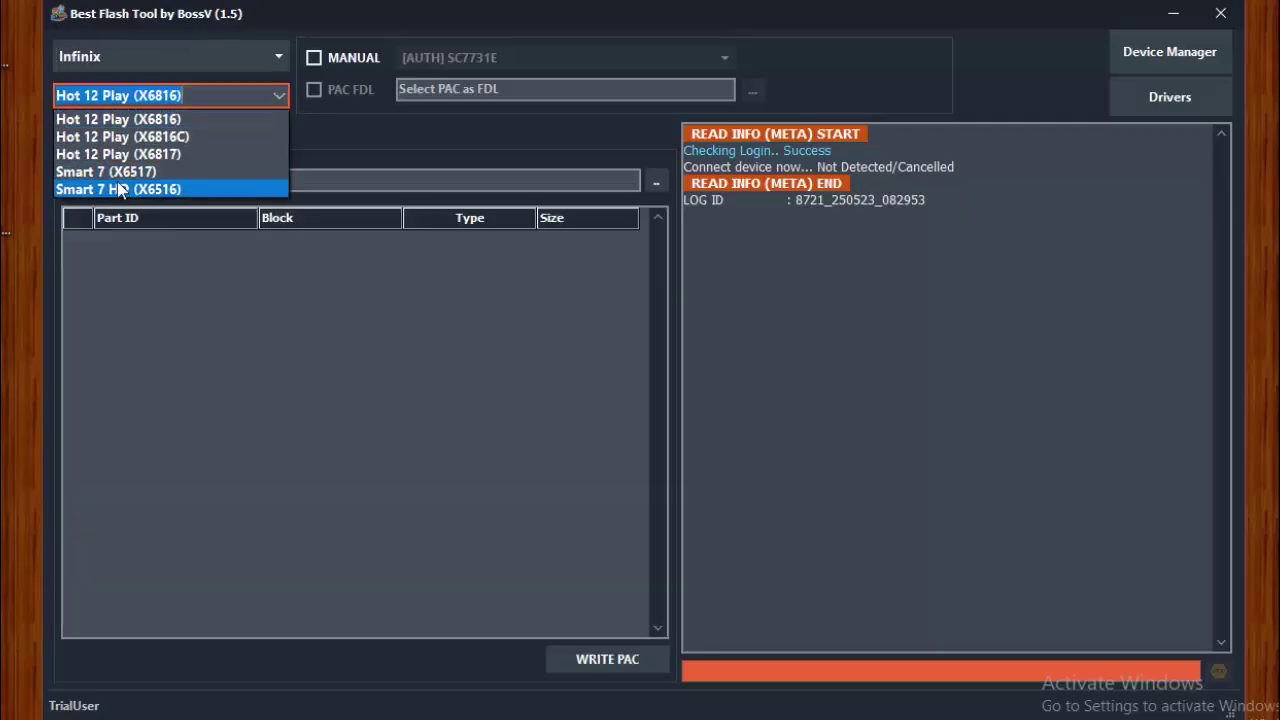
pyautogui.click(200, 119)
# Step: Open the PAC/CFG firmware selection, close it without a file, and review the Infinix service, diagnostic and flash functions
pyautogui.click(225, 182)
pyautogui.click(656, 182)
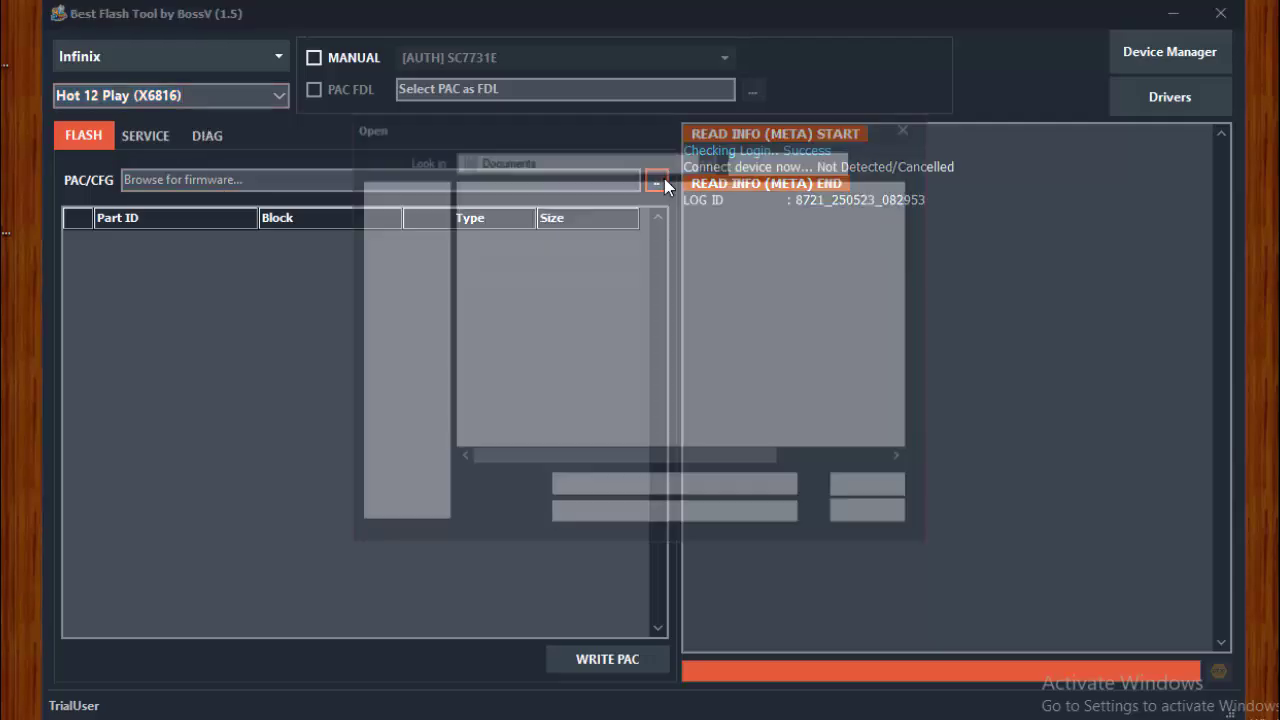
pyautogui.click(911, 123)
pyautogui.click(143, 146)
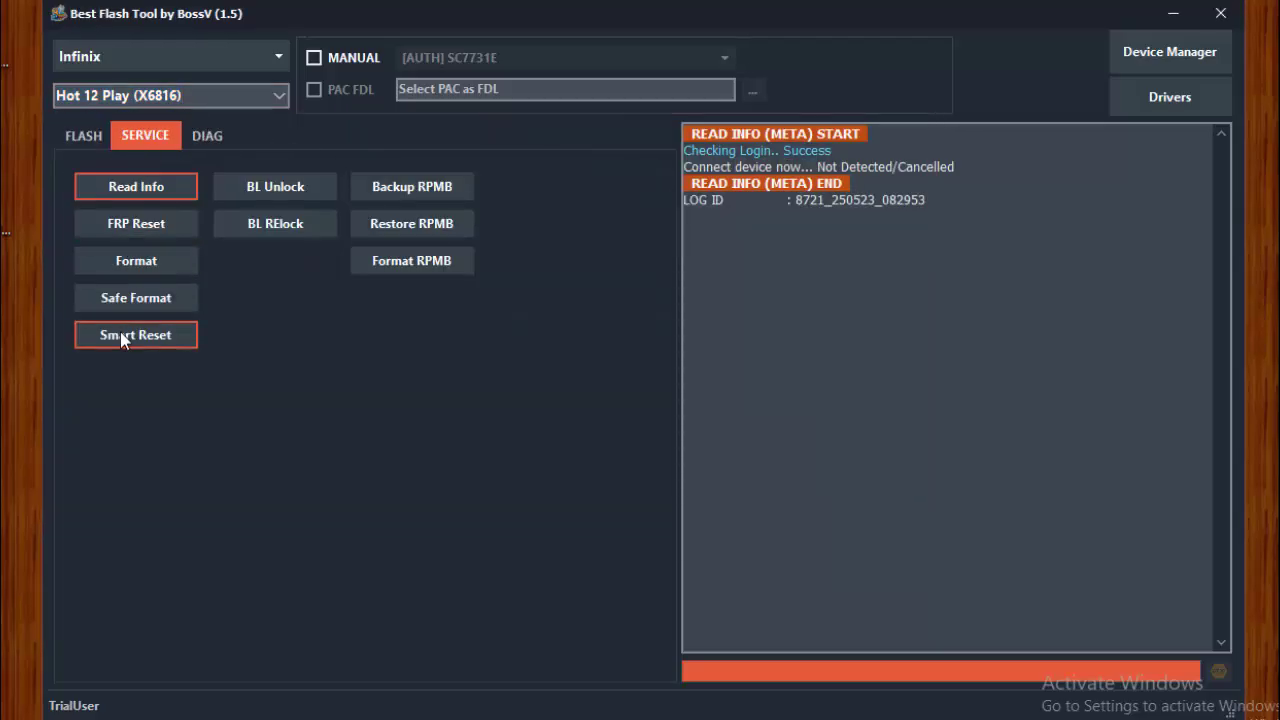
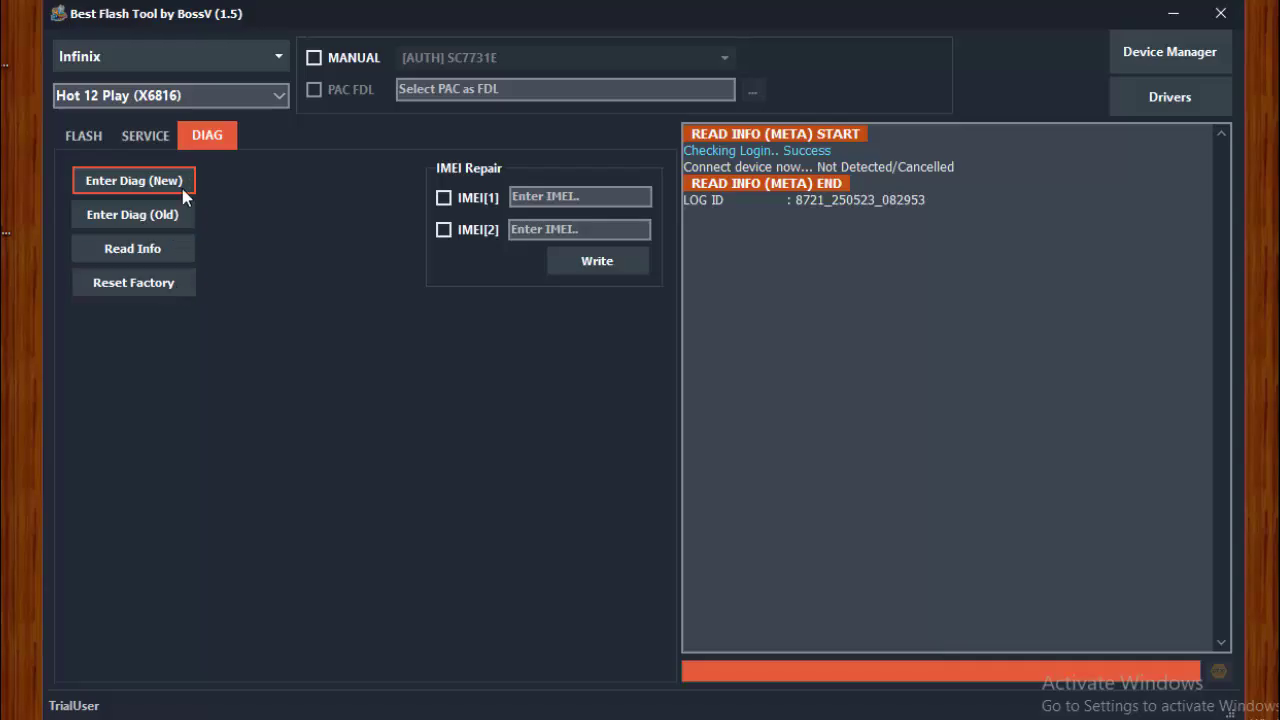
pyautogui.click(145, 135)
pyautogui.click(84, 135)
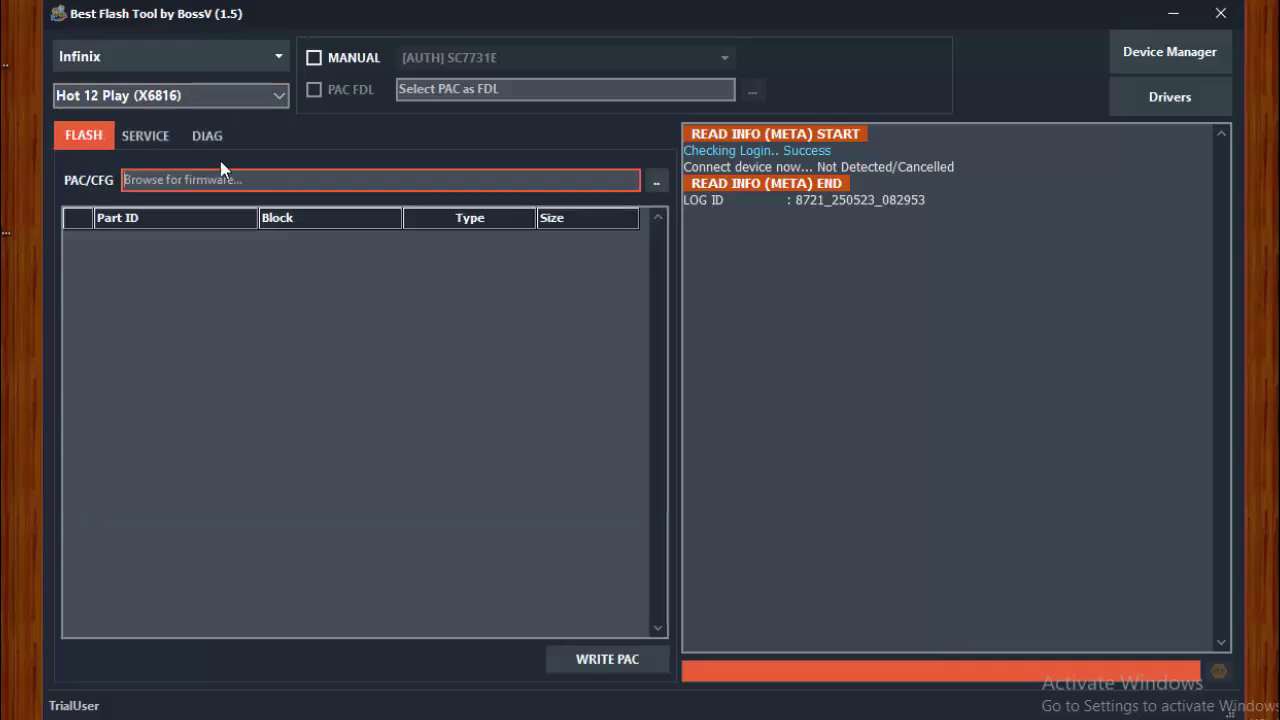
# Step: Switch the brand to Itel and examine its model list plus its service and diagnostic functions
pyautogui.click(278, 57)
pyautogui.click(90, 240)
pyautogui.click(282, 96)
pyautogui.moveTo(279, 124); pyautogui.dragTo(292, 399)
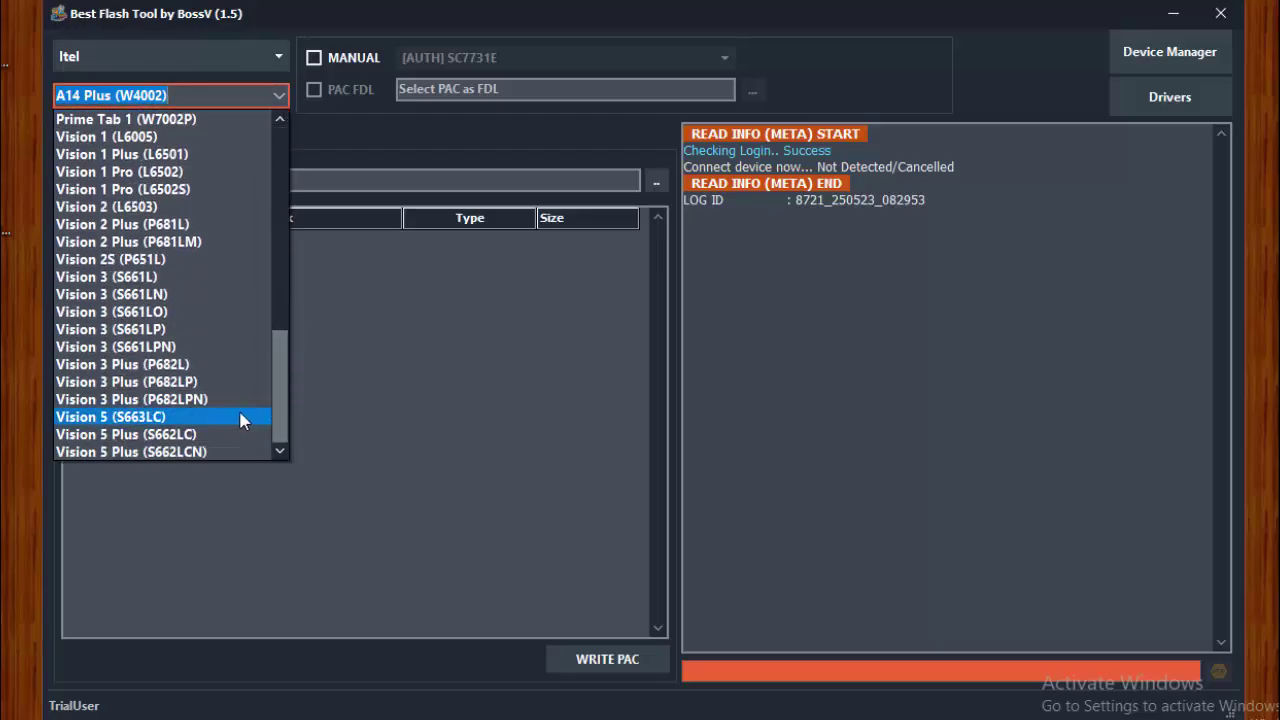
pyautogui.scroll(2, 228, 320)
pyautogui.scroll(12, 238, 265)
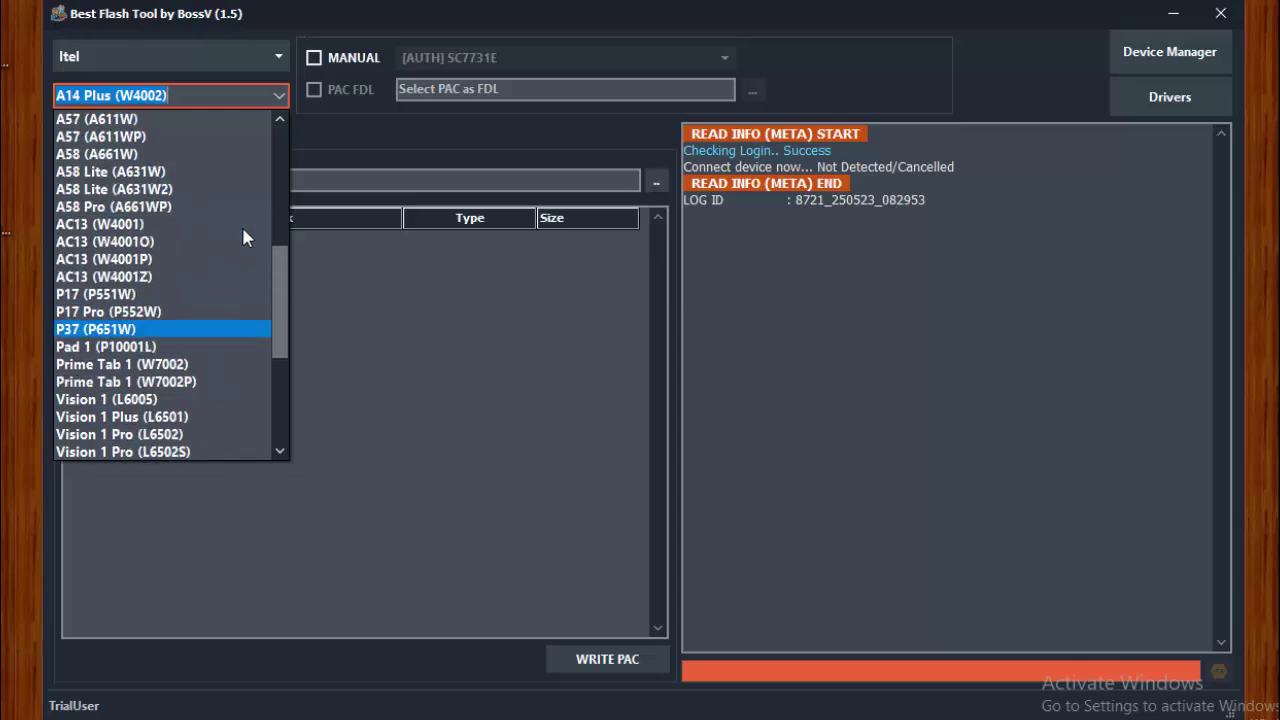
pyautogui.click(335, 124)
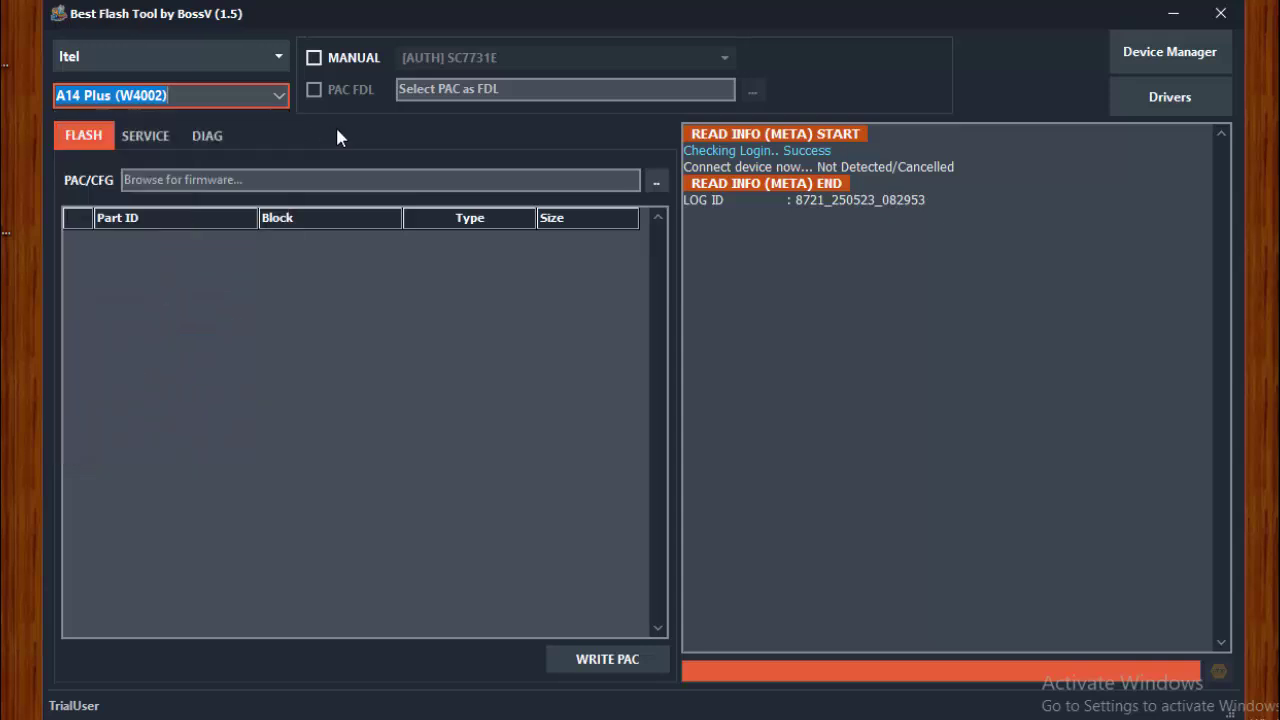
pyautogui.click(147, 135)
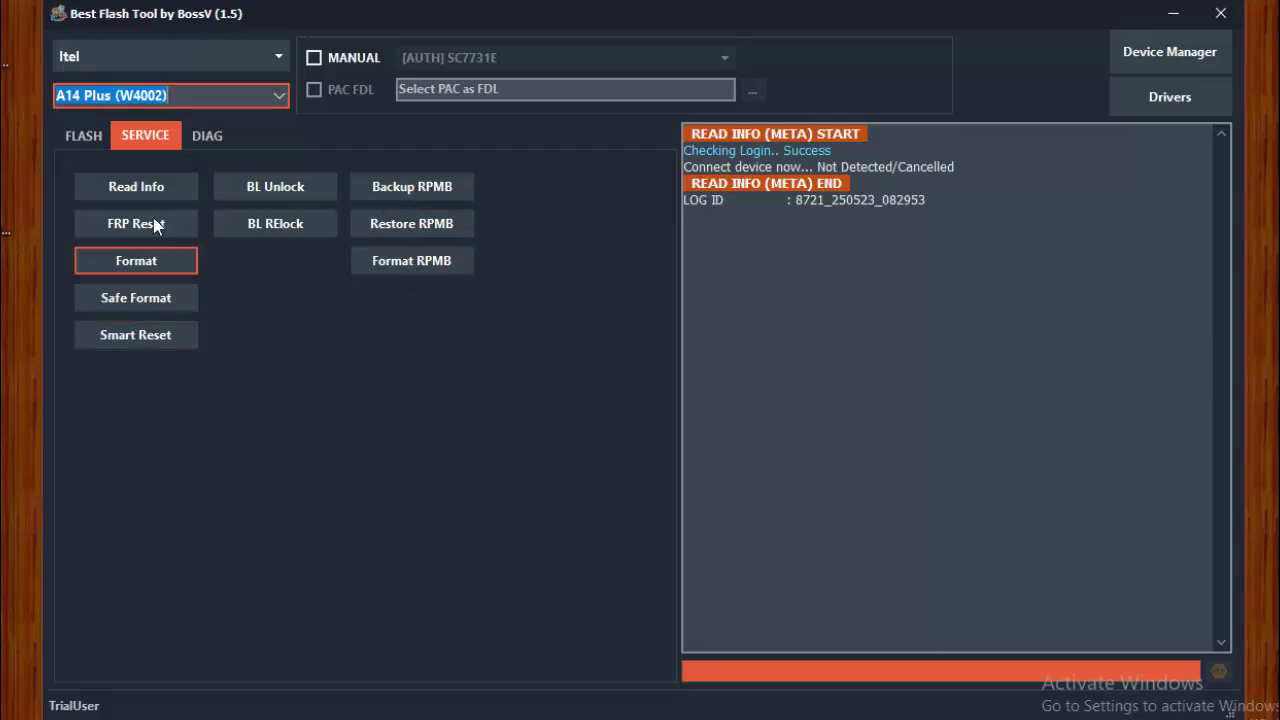
pyautogui.click(207, 138)
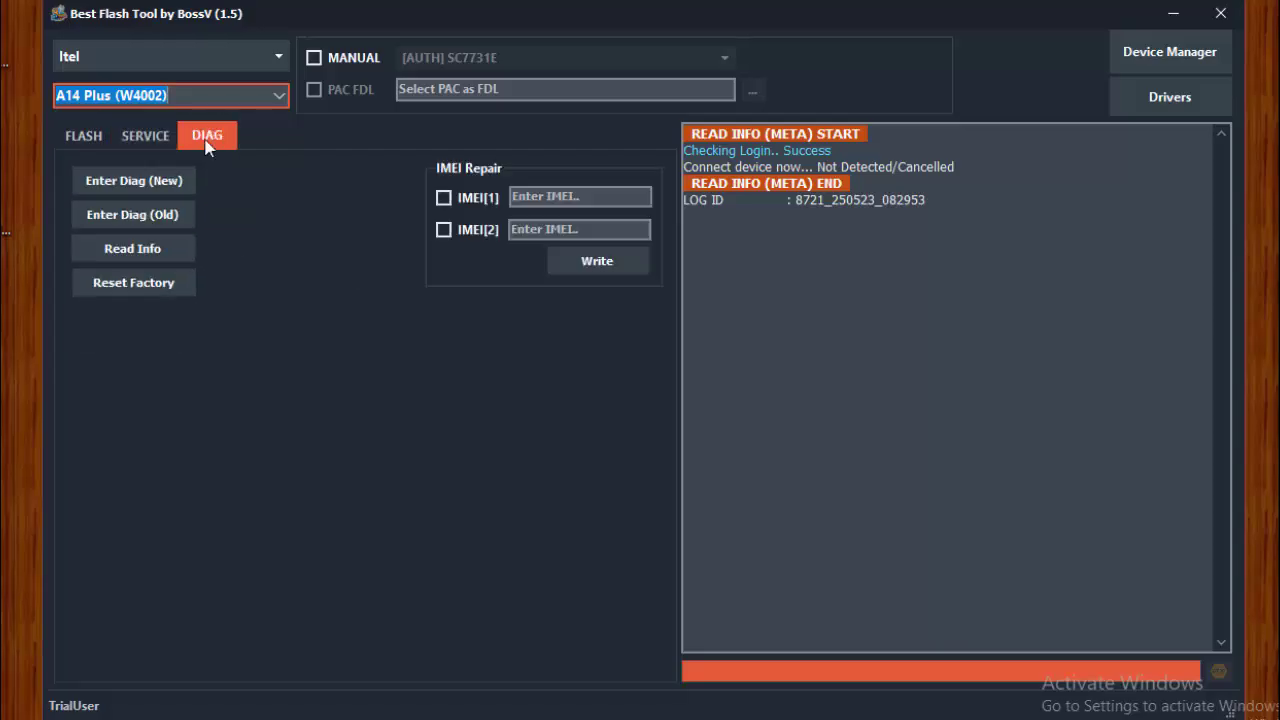
# Step: Select JioPhone as the brand and enable both IMEI 1 and IMEI 2 in its IMEI repair service options
pyautogui.click(280, 56)
pyautogui.click(236, 267)
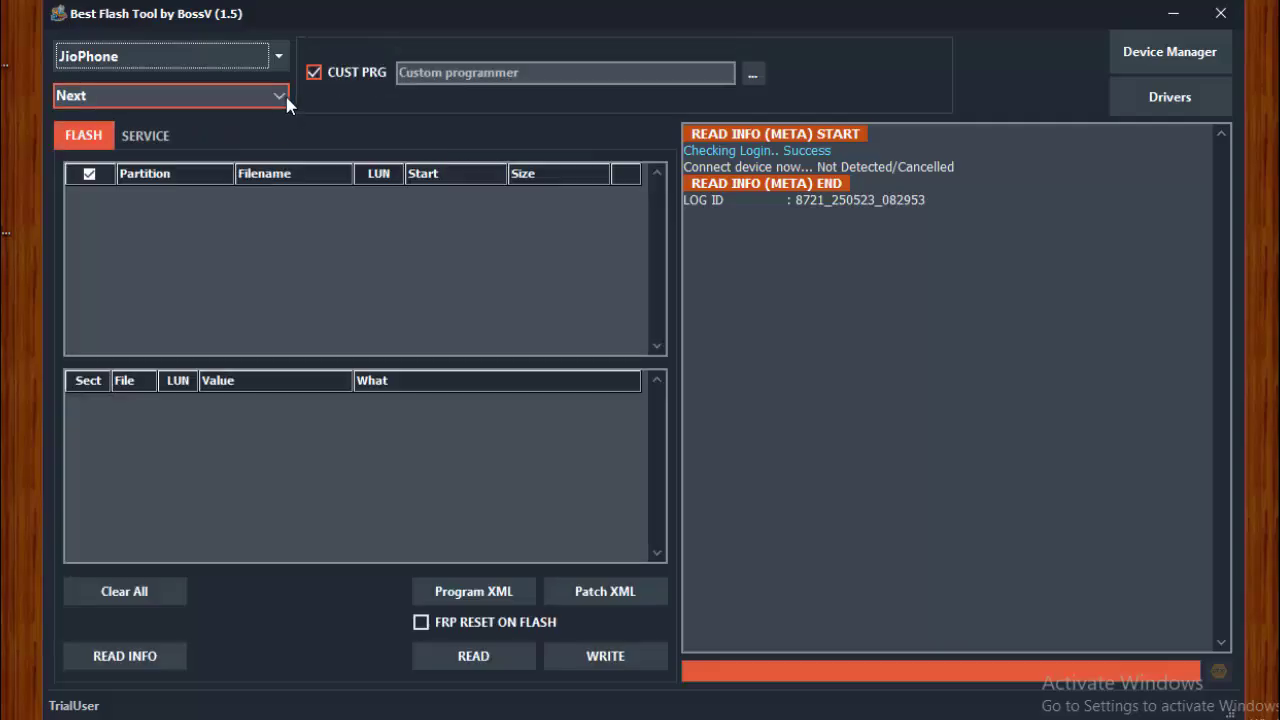
pyautogui.click(151, 143)
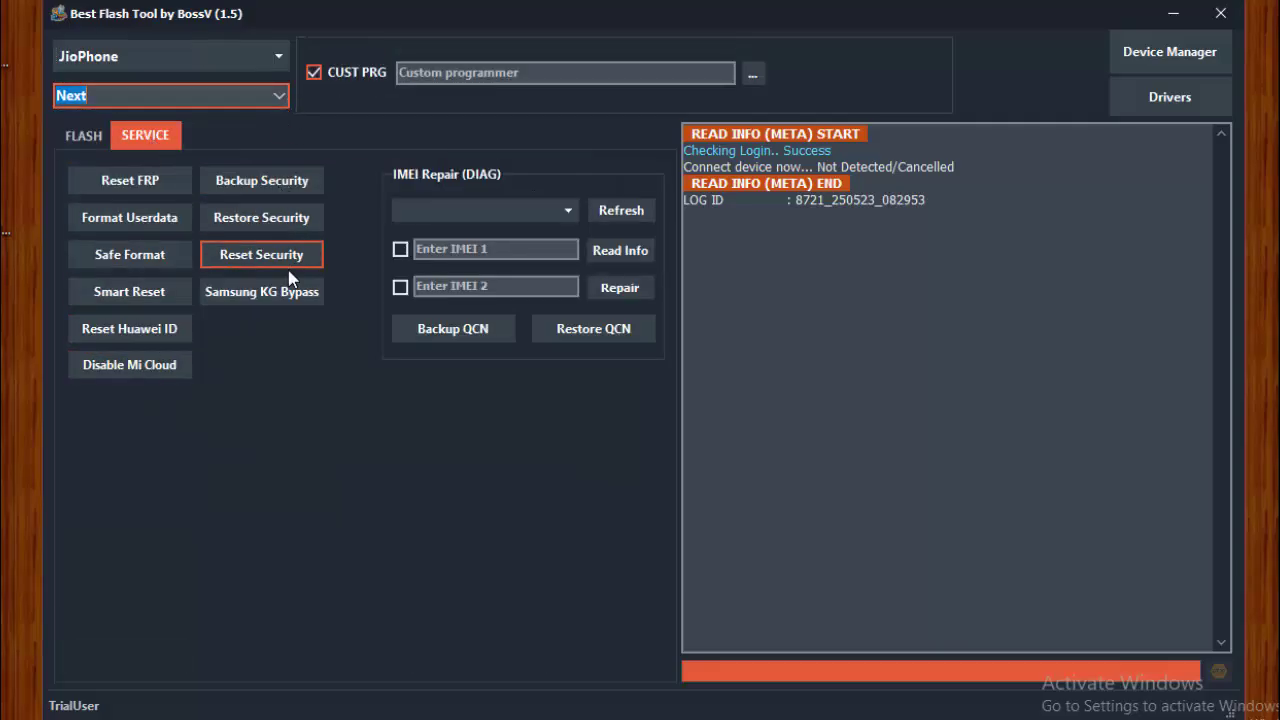
pyautogui.click(410, 211)
pyautogui.click(400, 287)
pyautogui.click(560, 211)
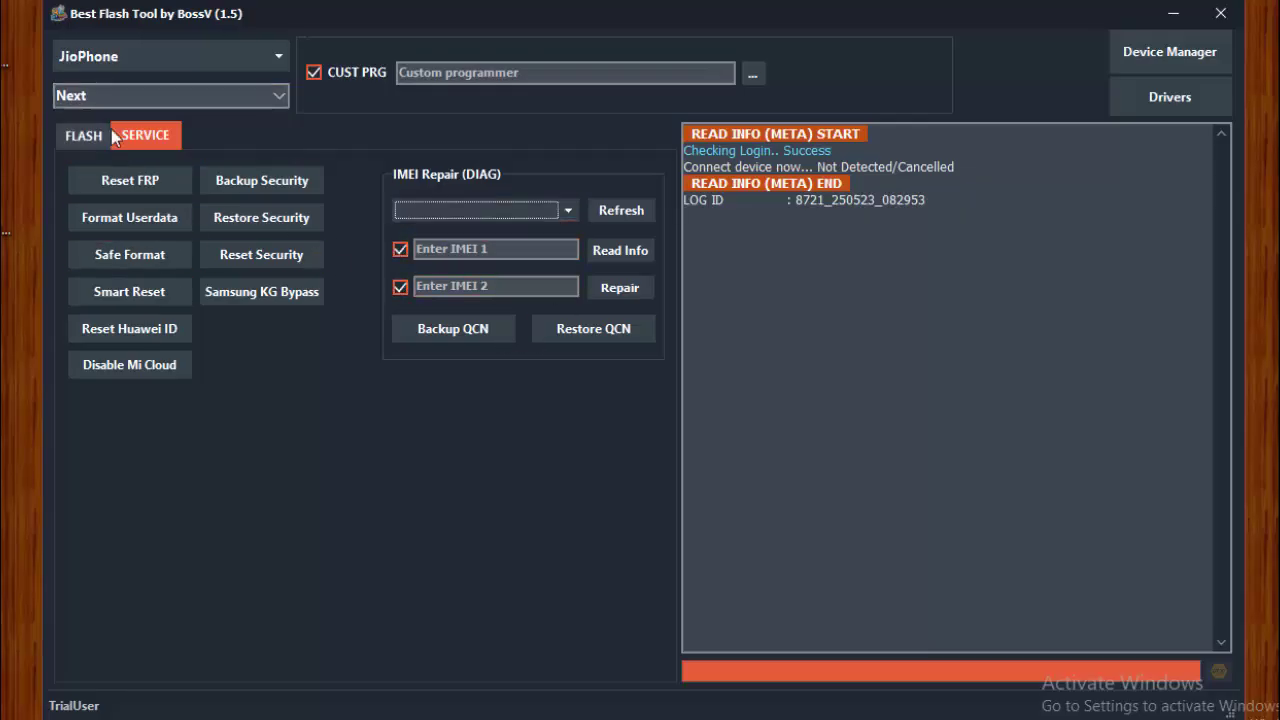
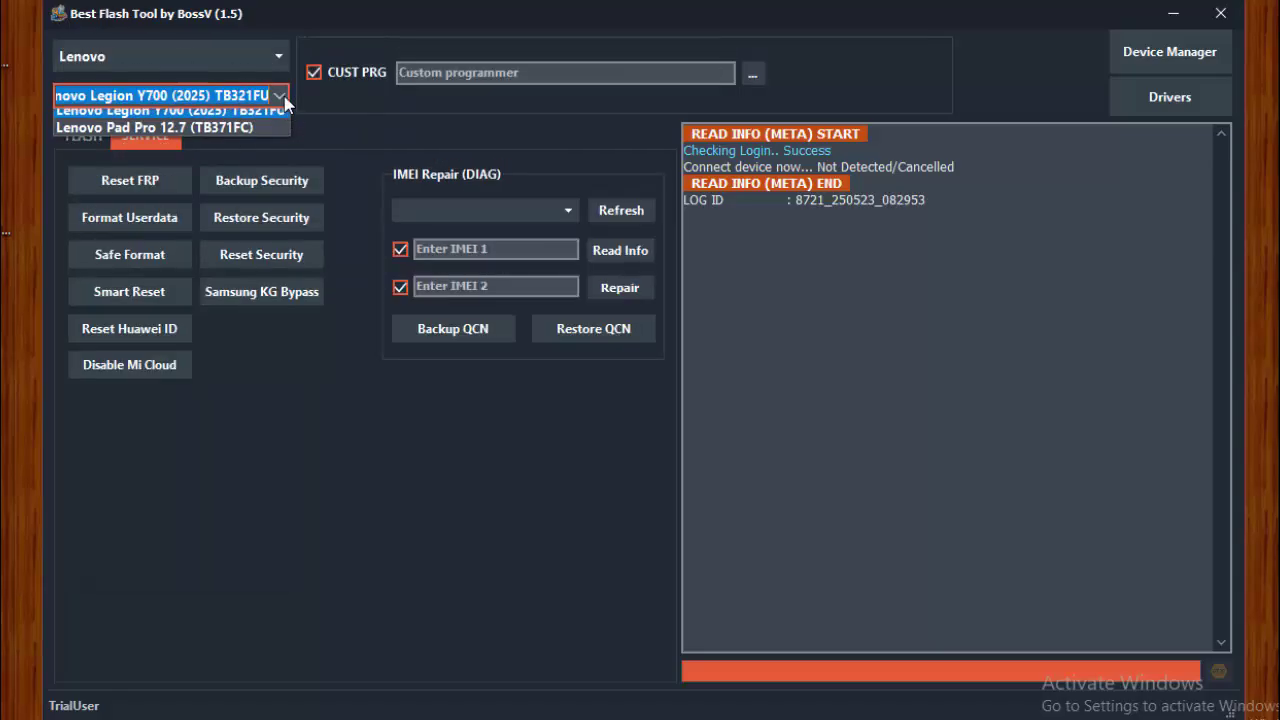
# Step: Keep the Lenovo Legion Y700 (2025) TB321FU model, then switch the brand to Nokia and browse its models
pyautogui.click(159, 118)
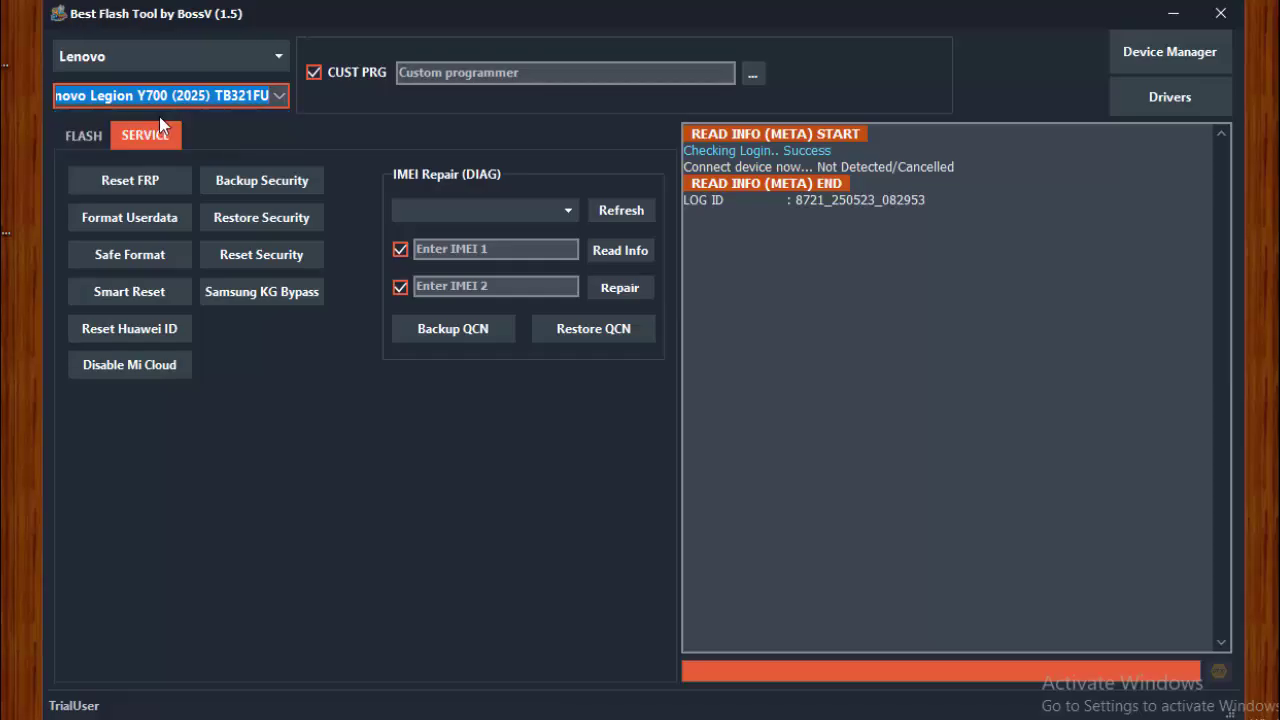
pyautogui.click(270, 62)
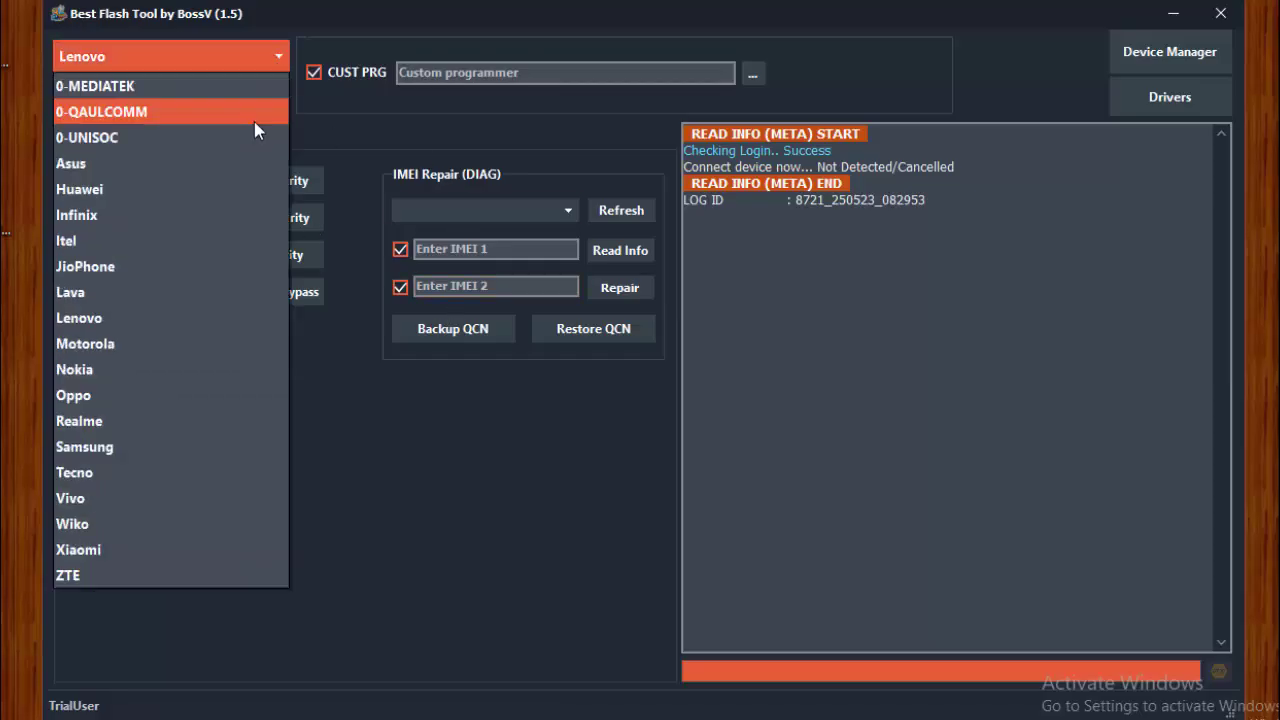
pyautogui.click(117, 378)
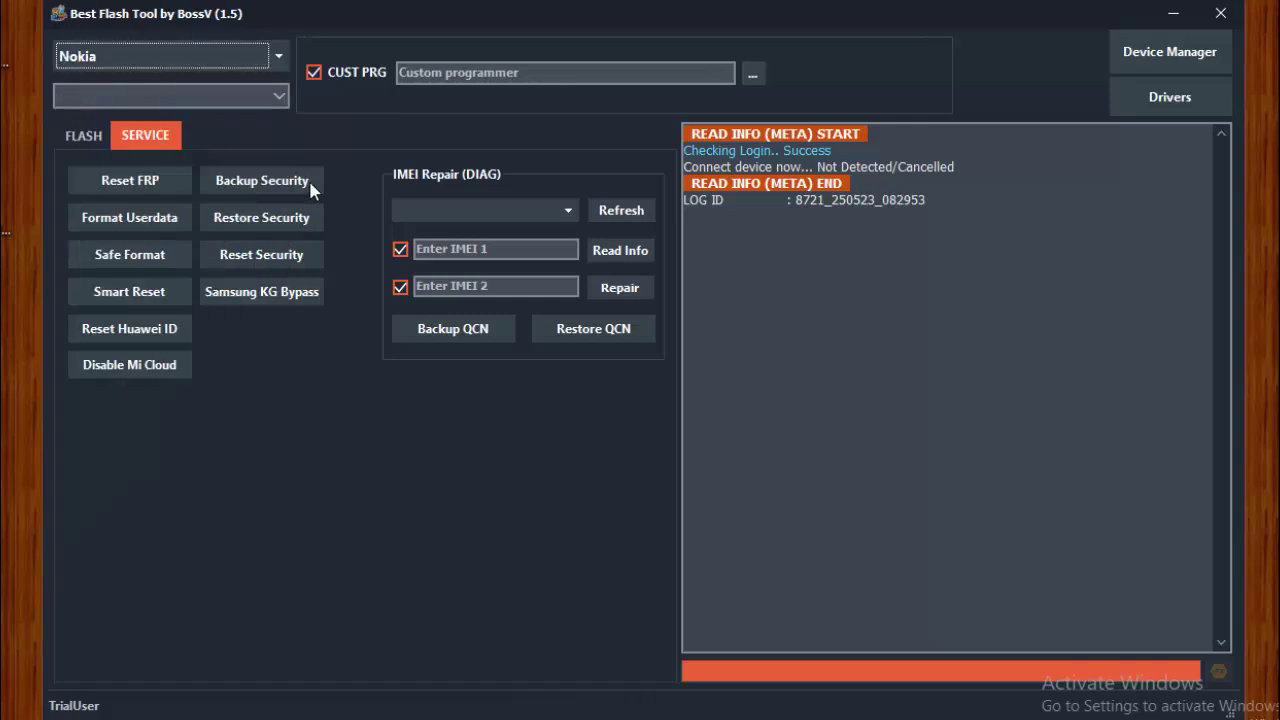
pyautogui.click(280, 95)
pyautogui.moveTo(280, 182); pyautogui.dragTo(287, 392)
pyautogui.click(338, 374)
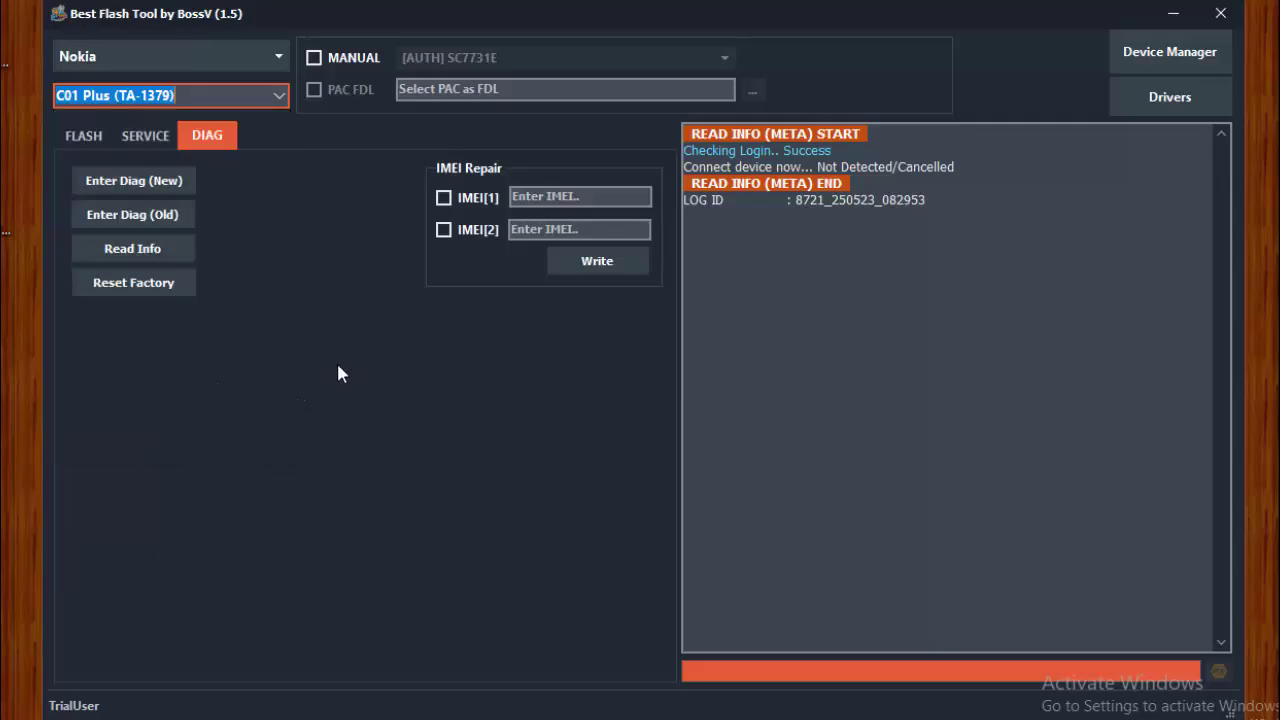
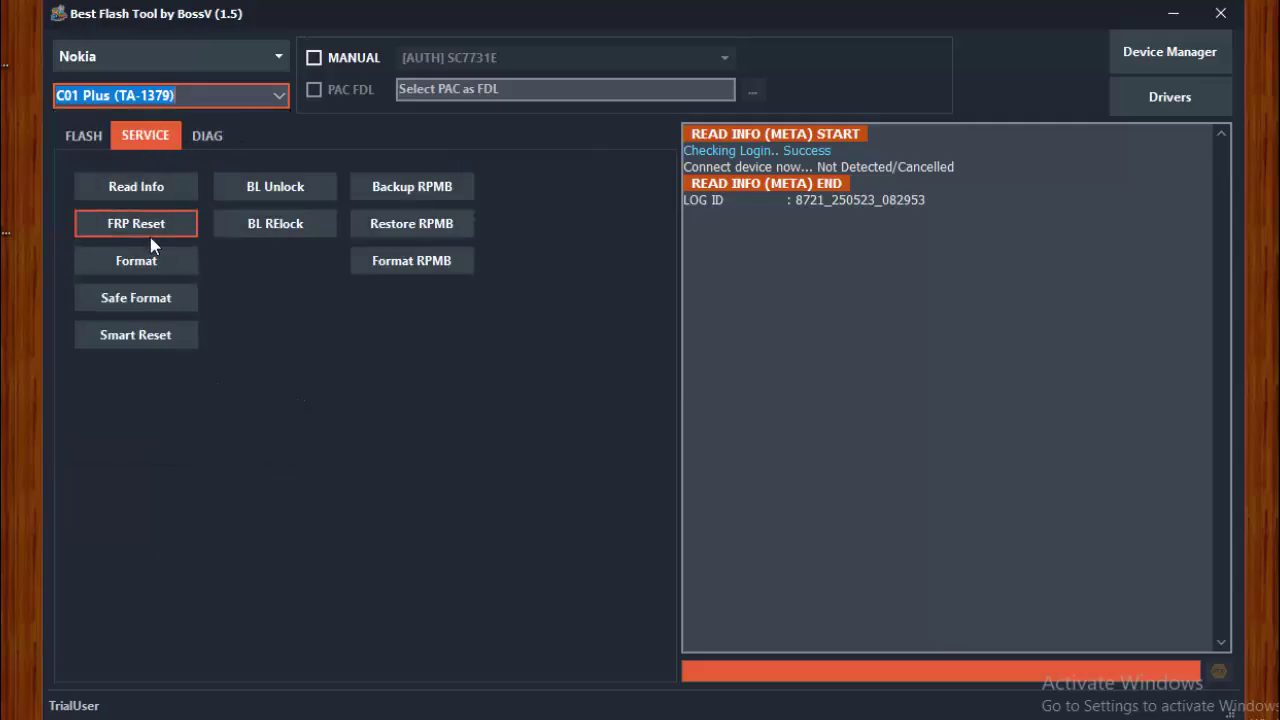
# Step: View the Nokia C01 Plus (TA-1379) flashing layout, then switch the brand to Oppo
pyautogui.click(84, 136)
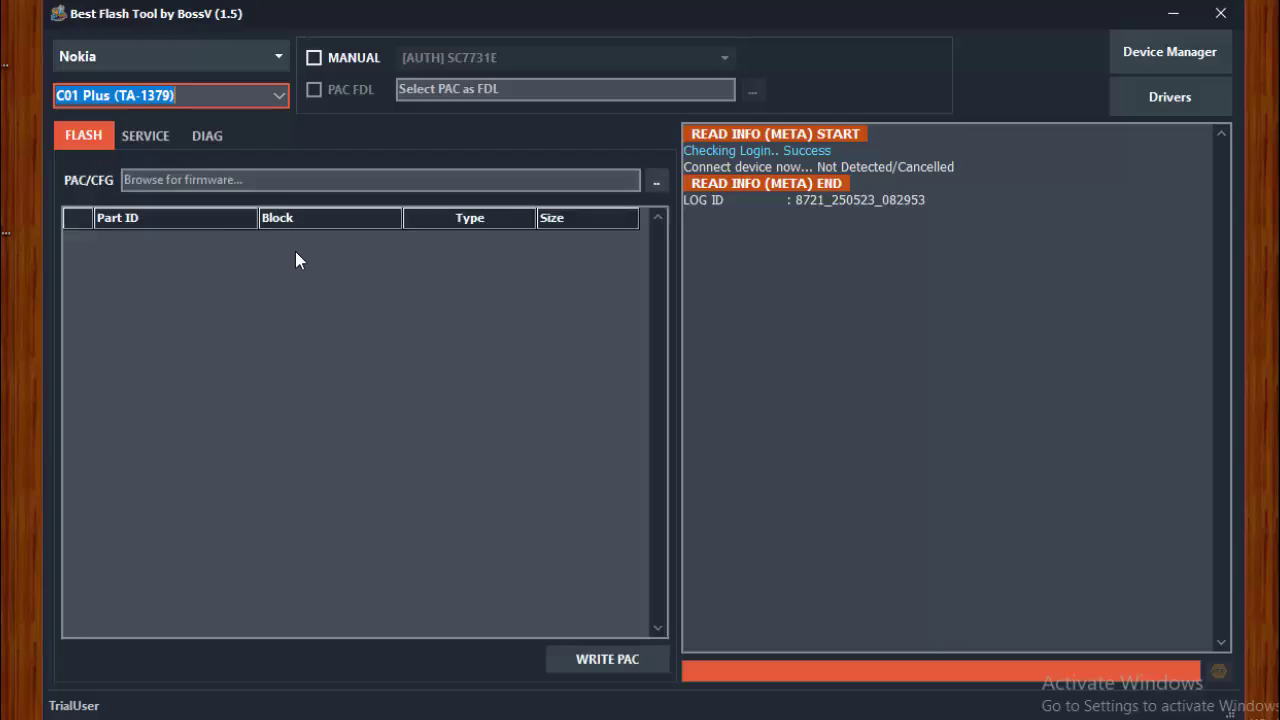
pyautogui.click(280, 57)
pyautogui.click(160, 395)
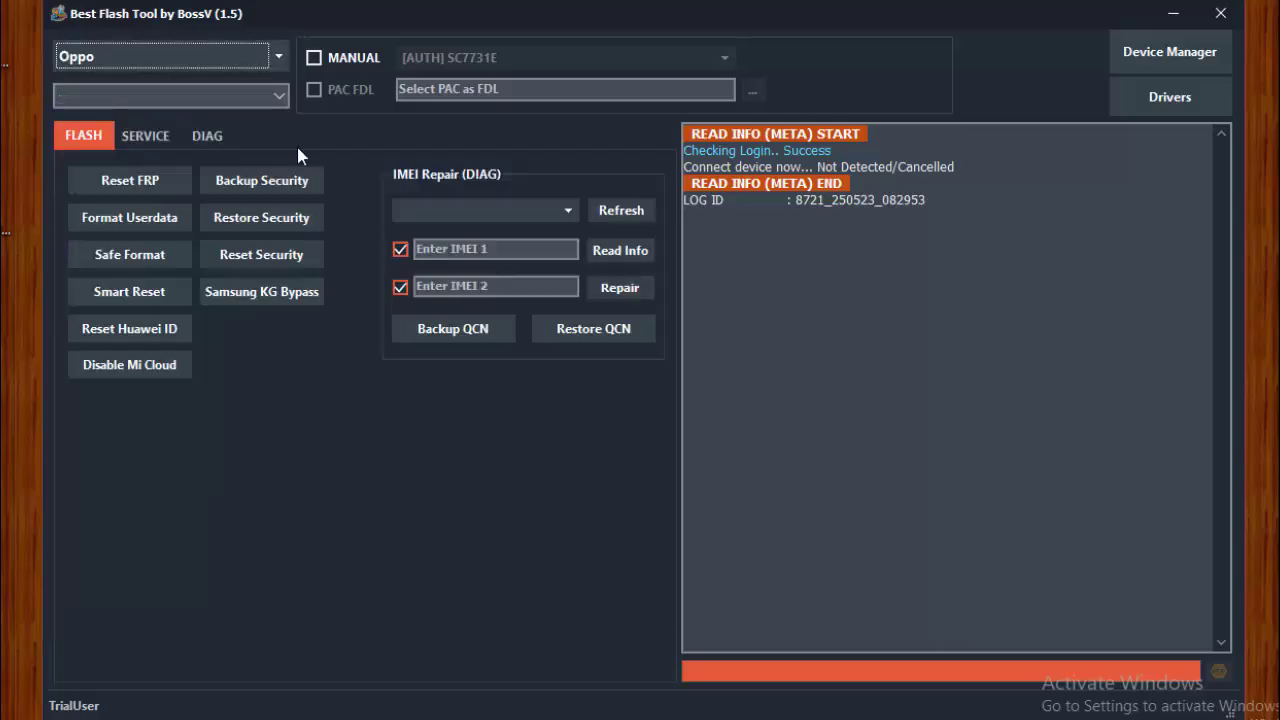
# Step: Browse the list of supported Oppo models from the A series through the Reno series
pyautogui.click(280, 95)
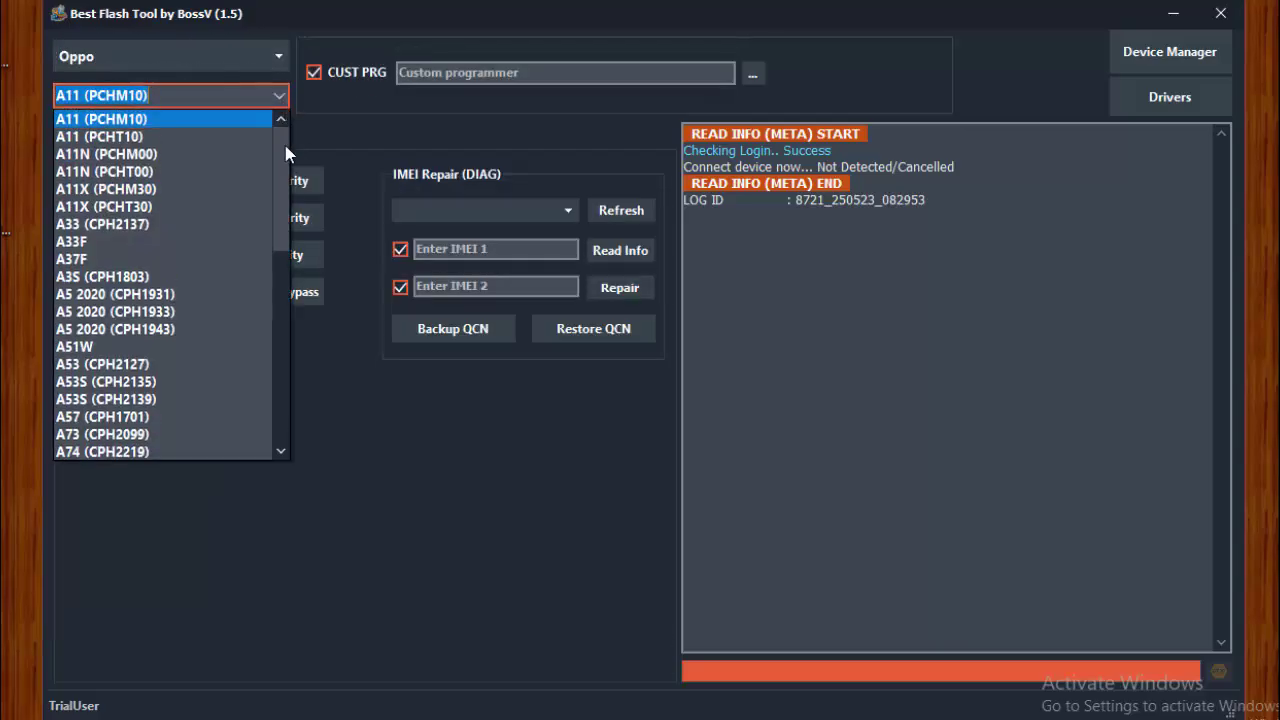
pyautogui.scroll(-2, 285, 152)
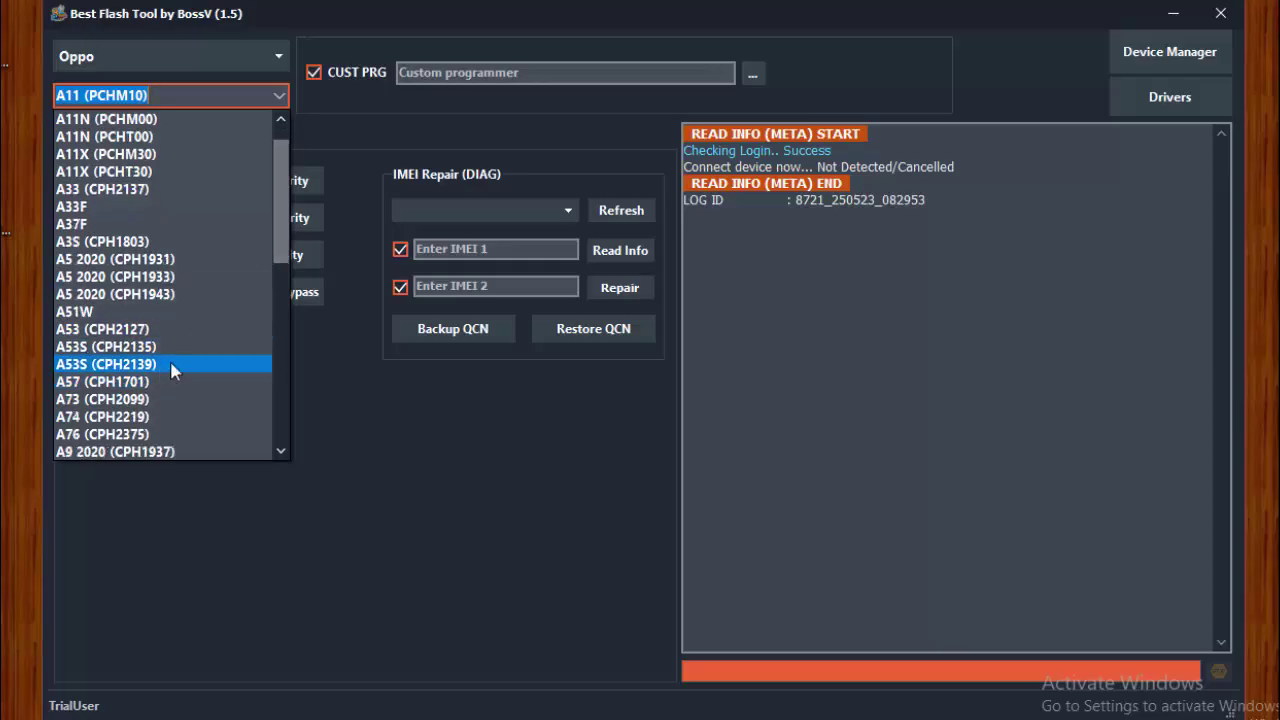
pyautogui.scroll(2, 180, 280)
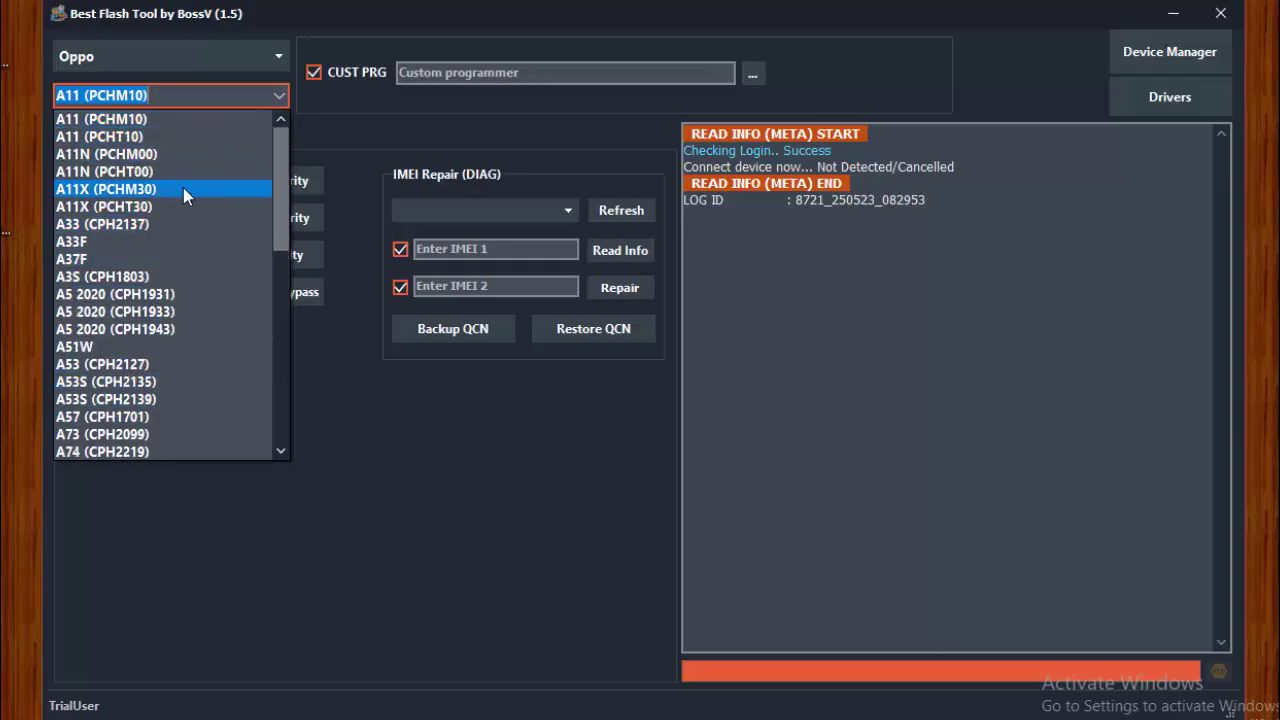
pyautogui.scroll(-6, 174, 390)
pyautogui.moveTo(279, 333); pyautogui.dragTo(273, 436)
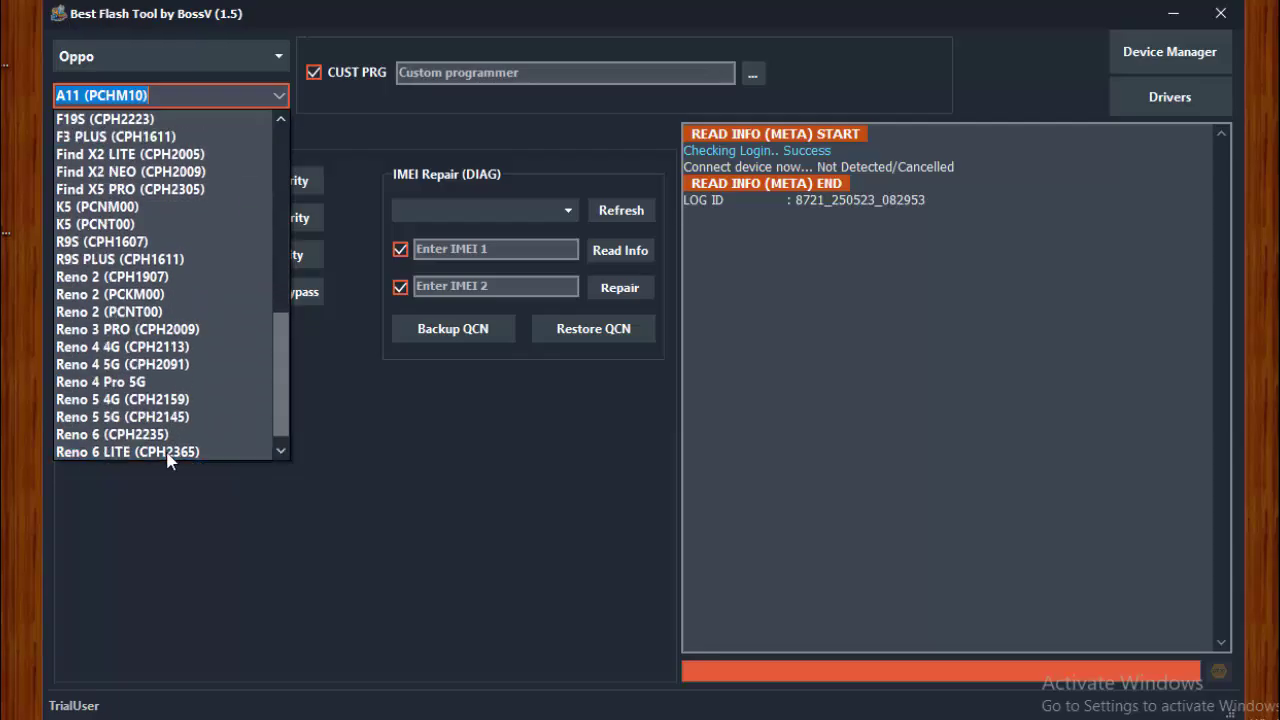
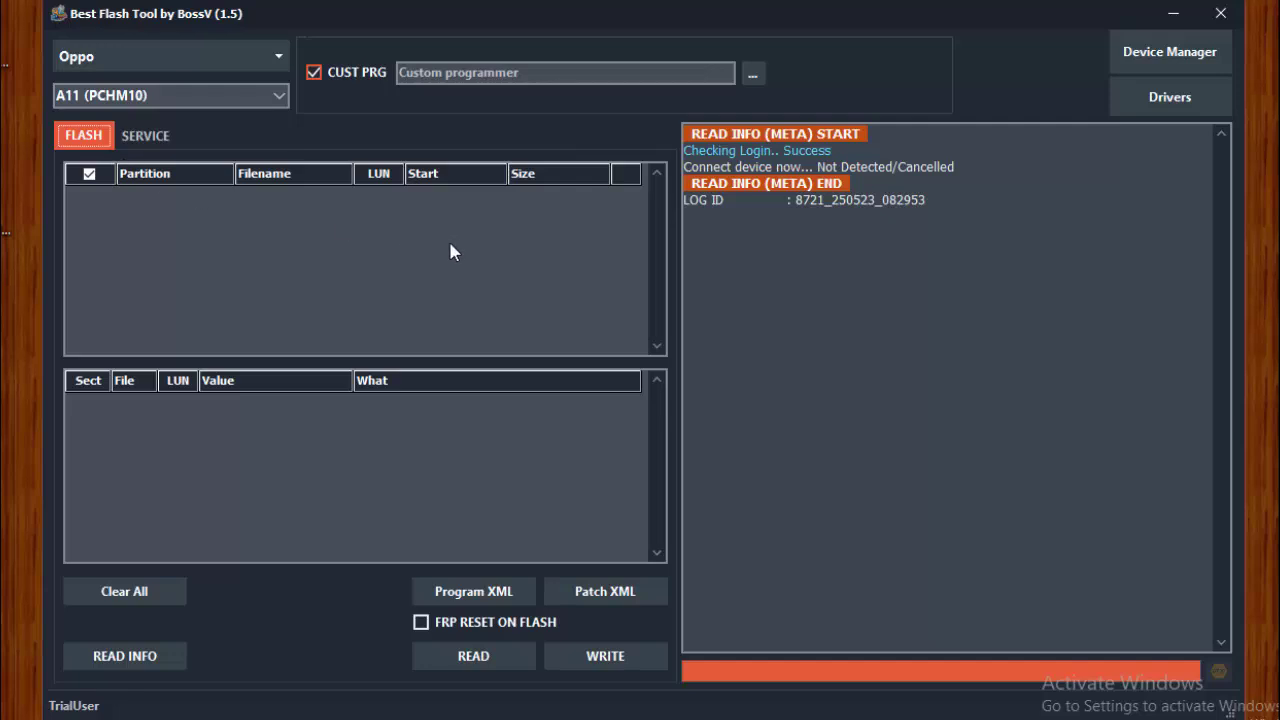
# Step: Switch the brand to Realme and browse its supported model list
pyautogui.click(200, 57)
pyautogui.click(180, 397)
pyautogui.click(278, 95)
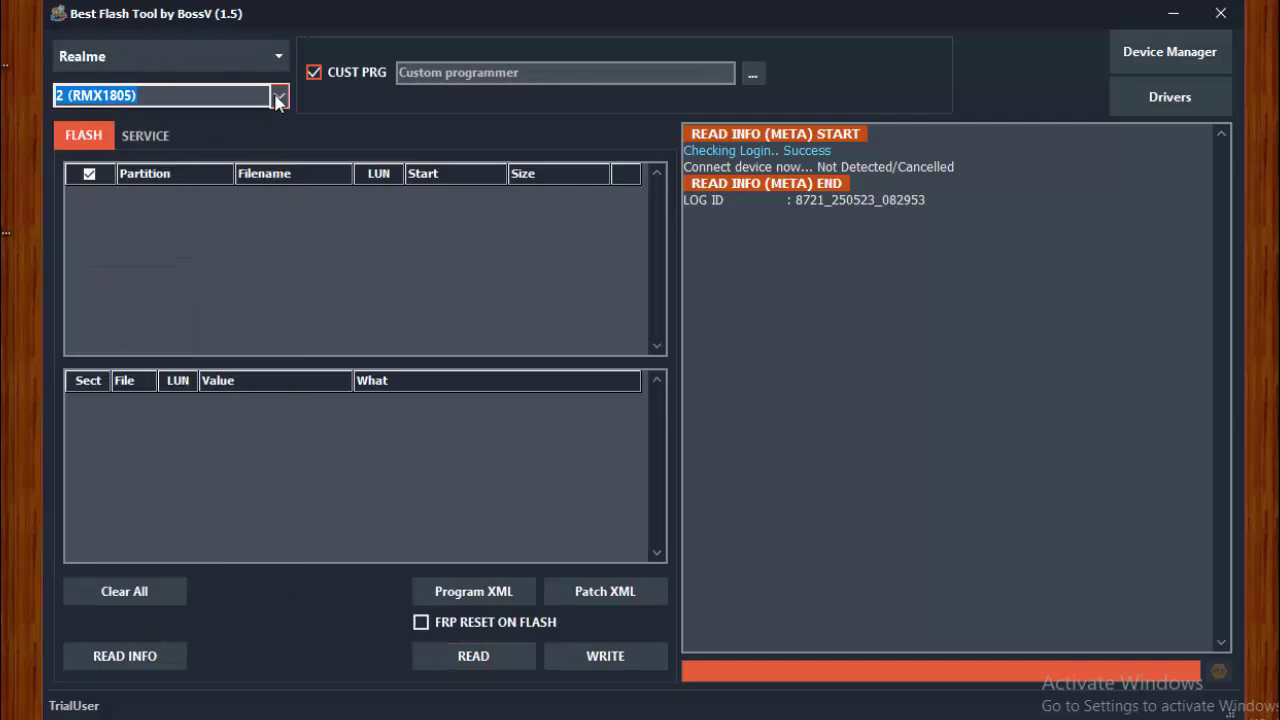
pyautogui.moveTo(280, 151); pyautogui.dragTo(264, 393)
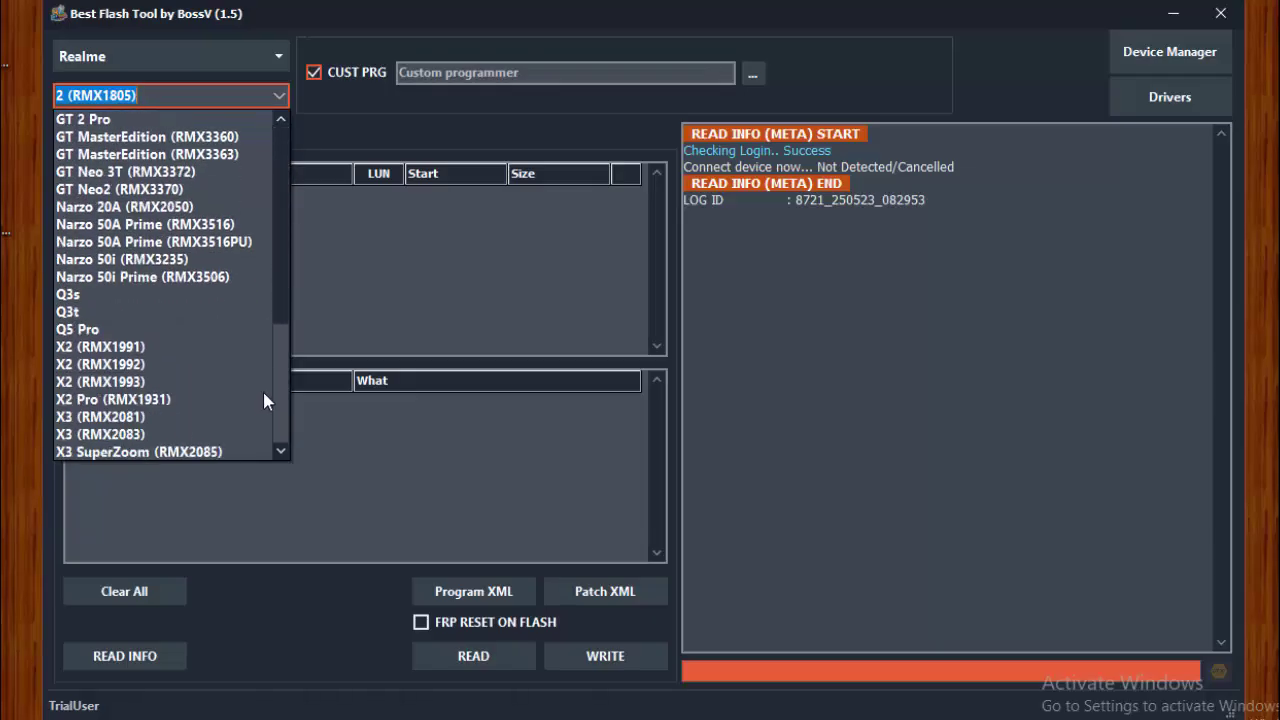
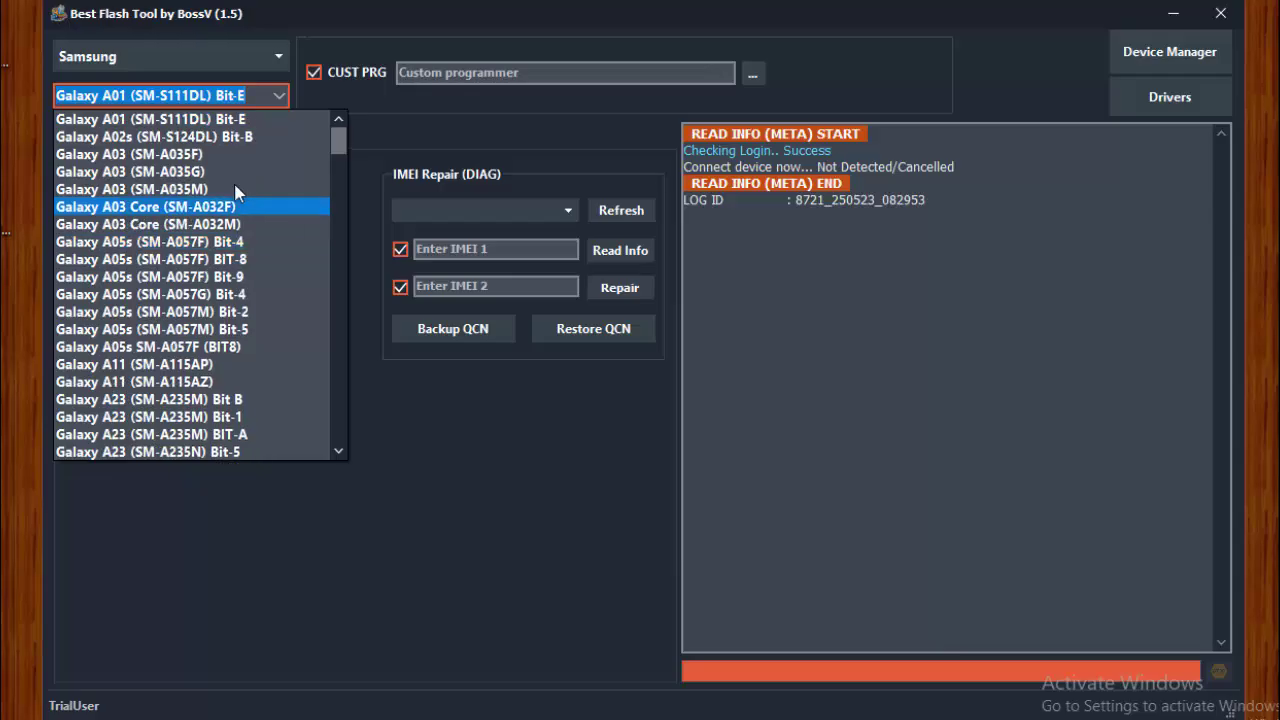
# Step: Select the Galaxy S20 FE 5G (SM-G781W) from the Samsung models and show its Odin firmware functions
pyautogui.scroll(-10, 160, 426)
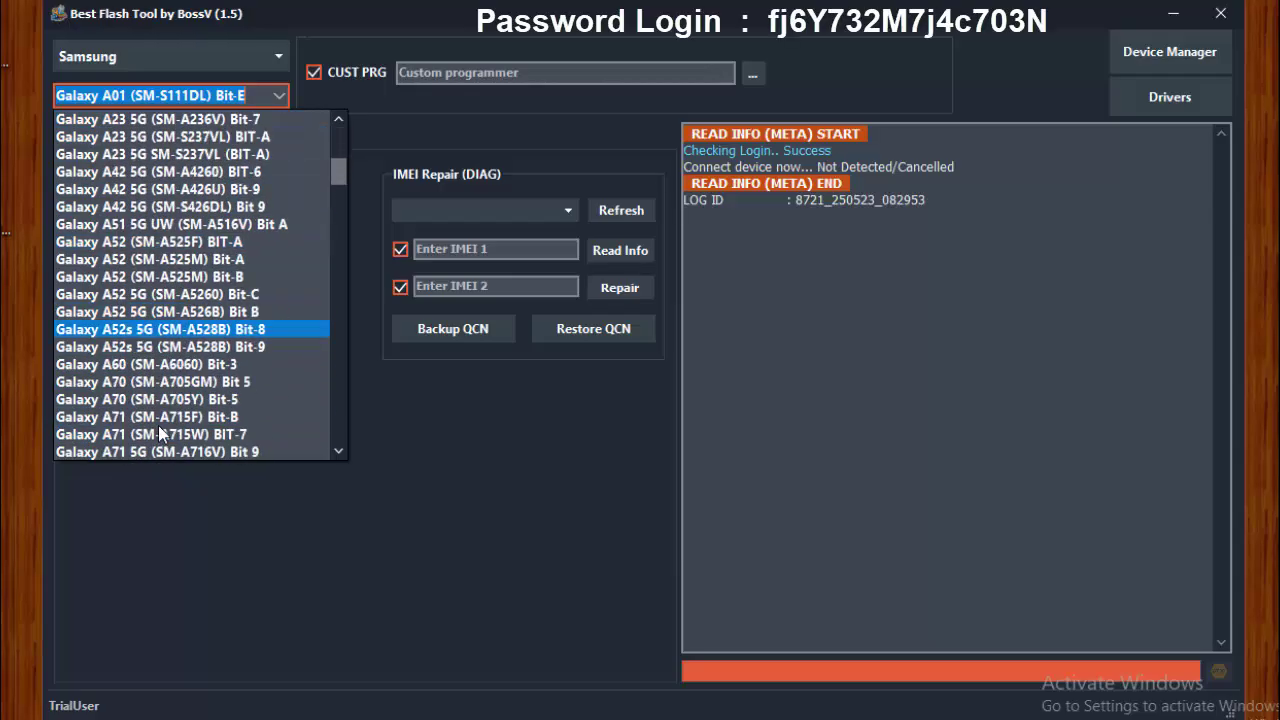
pyautogui.click(336, 265)
pyautogui.moveTo(334, 258)
pyautogui.mouseDown()
pyautogui.moveTo(335, 452)
pyautogui.moveTo(357, 147)
pyautogui.moveTo(338, 275)
pyautogui.mouseUp()
pyautogui.click(255, 330)
pyautogui.click(215, 137)
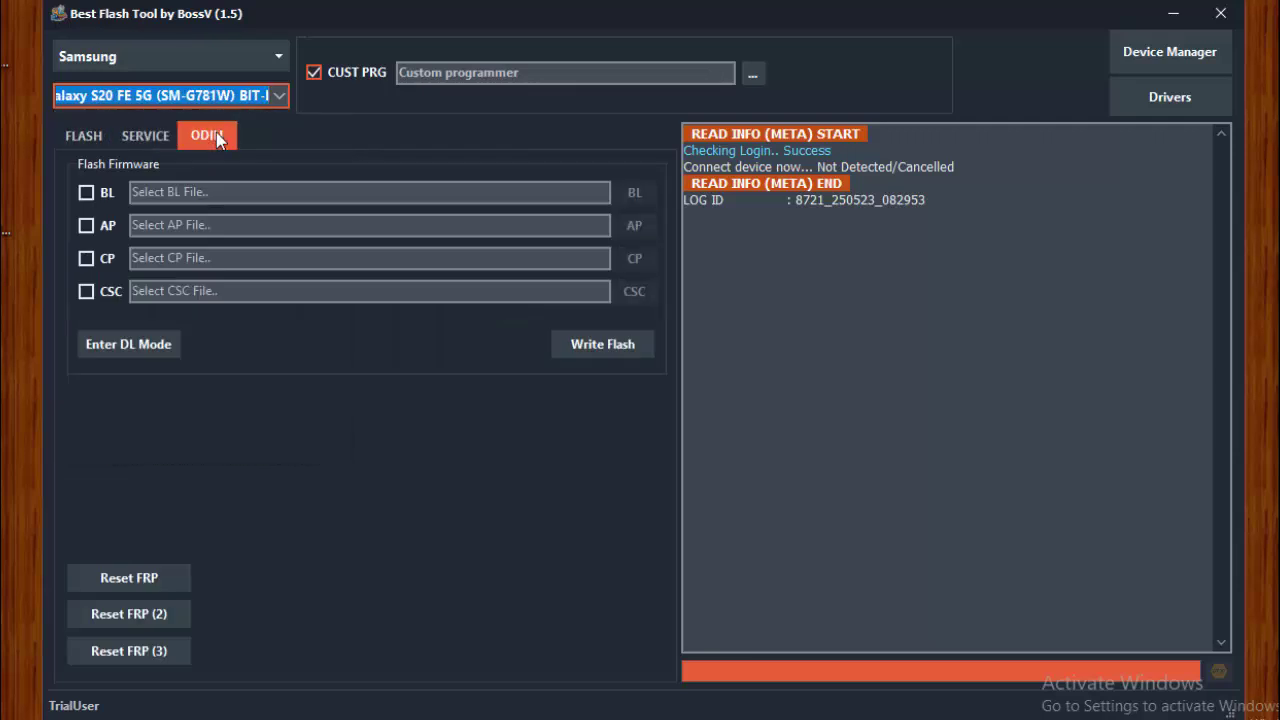
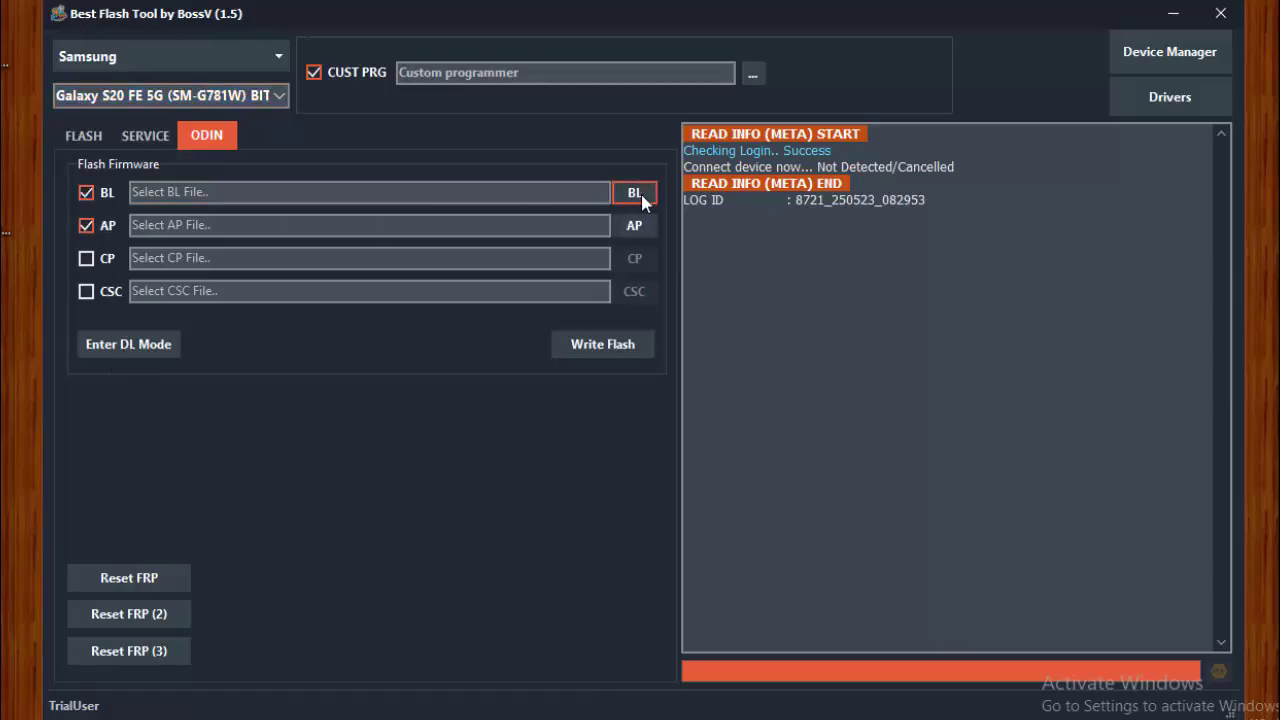
# Step: Check the BL firmware file selection without choosing a file, then view the Samsung partition flashing layout
pyautogui.click(641, 200)
pyautogui.click(876, 518)
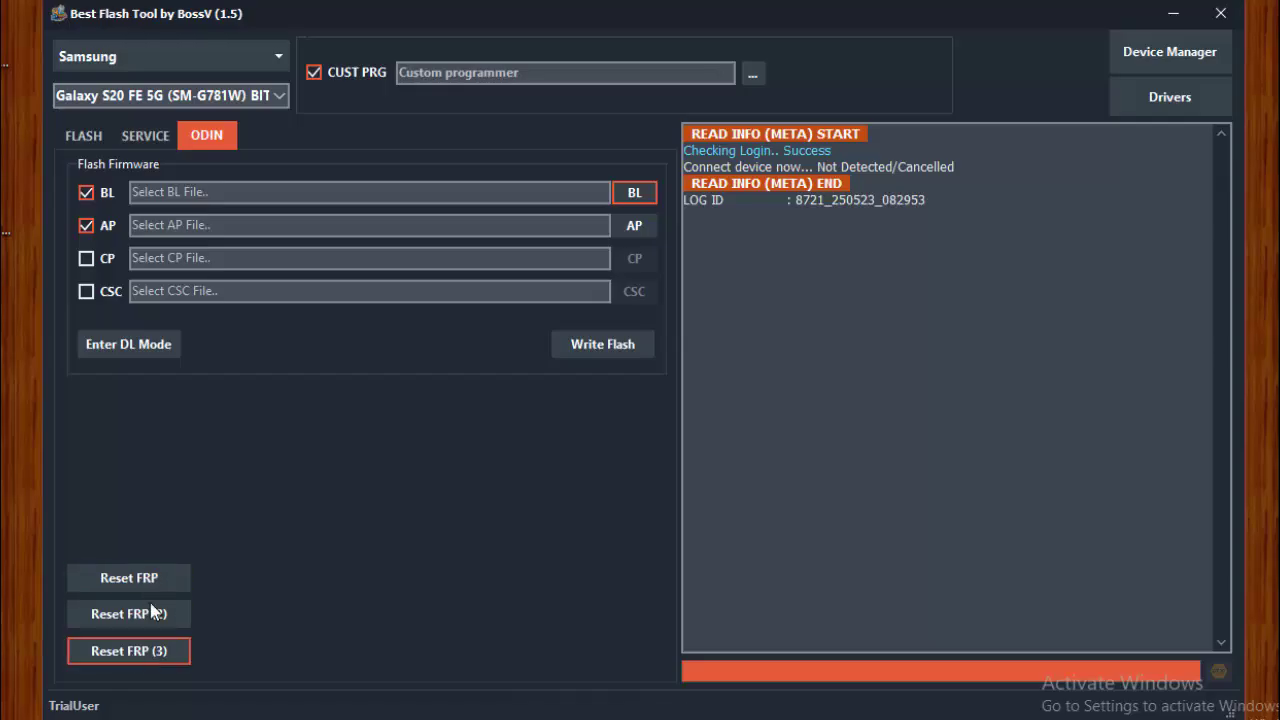
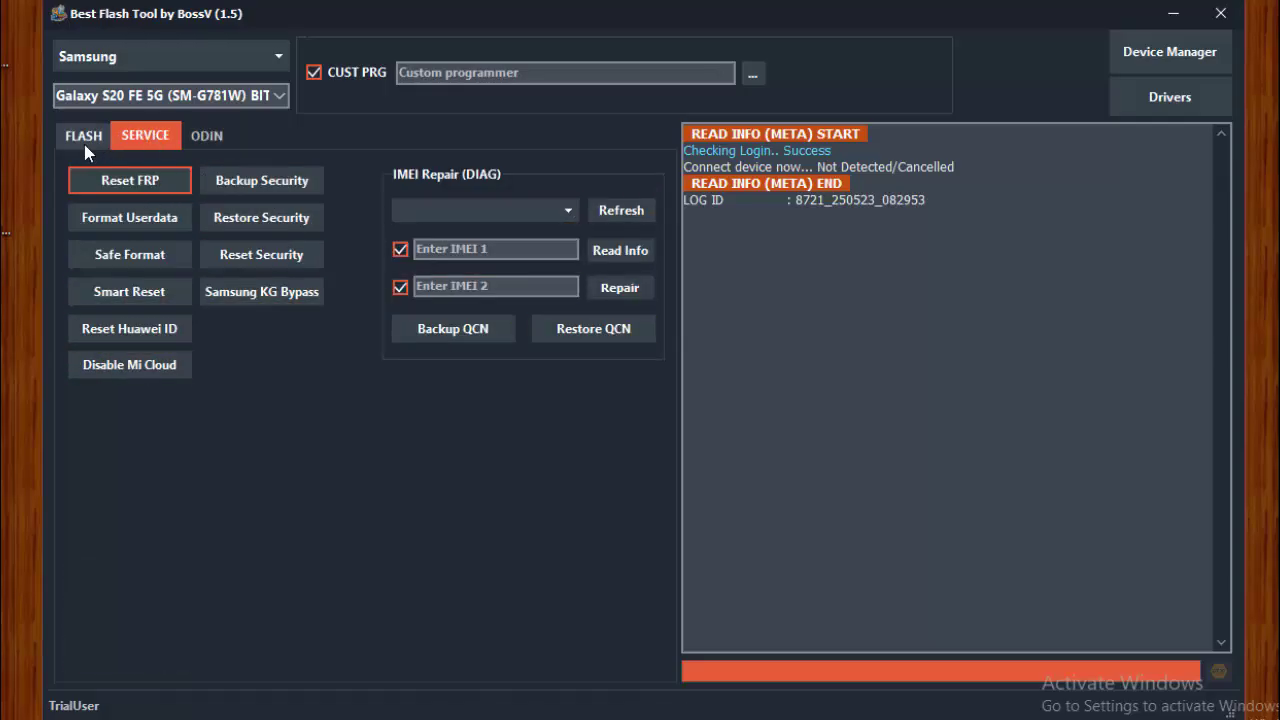
pyautogui.click(84, 140)
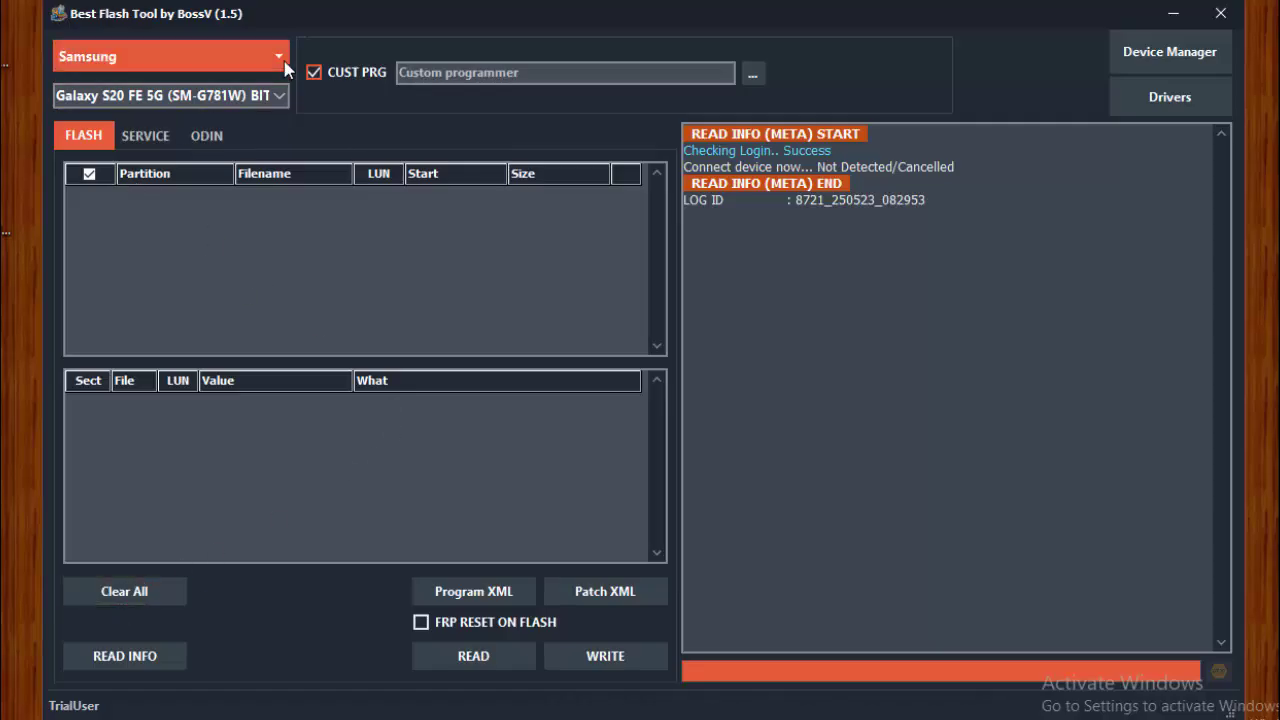
# Step: Switch the brand to Tecno, enable manual mode and browse the available chipset options
pyautogui.click(160, 56)
pyautogui.click(159, 476)
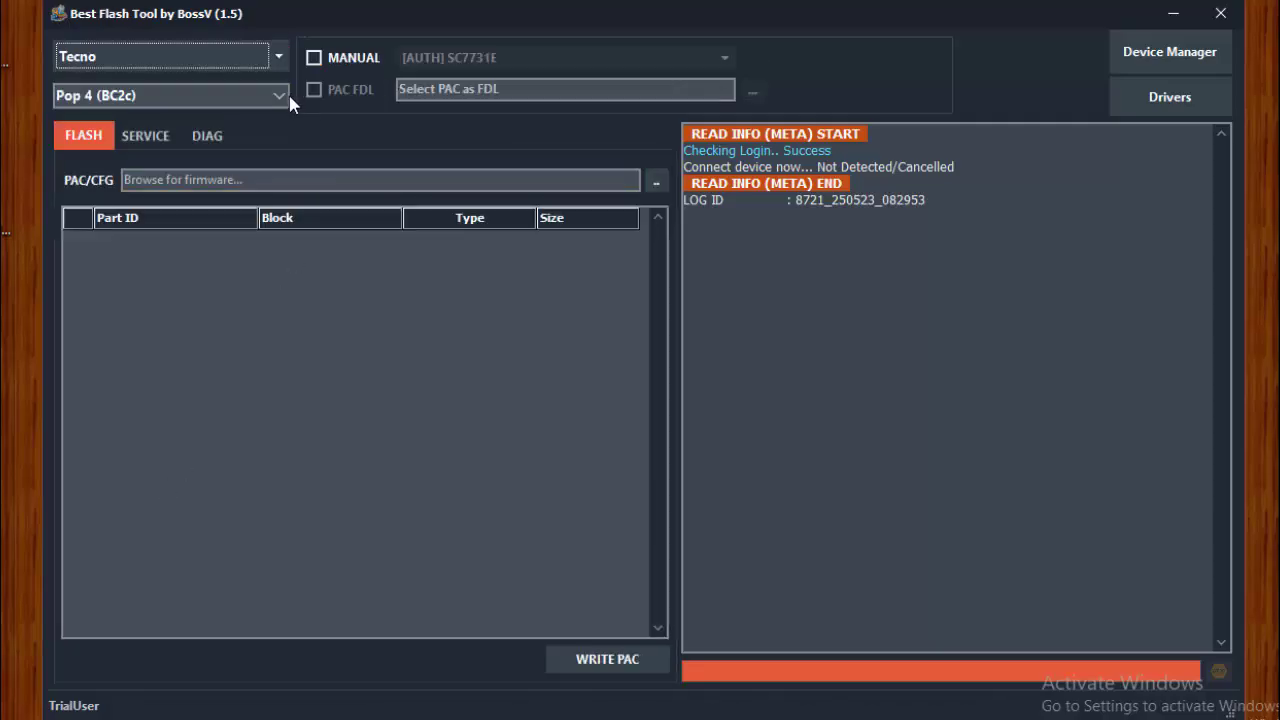
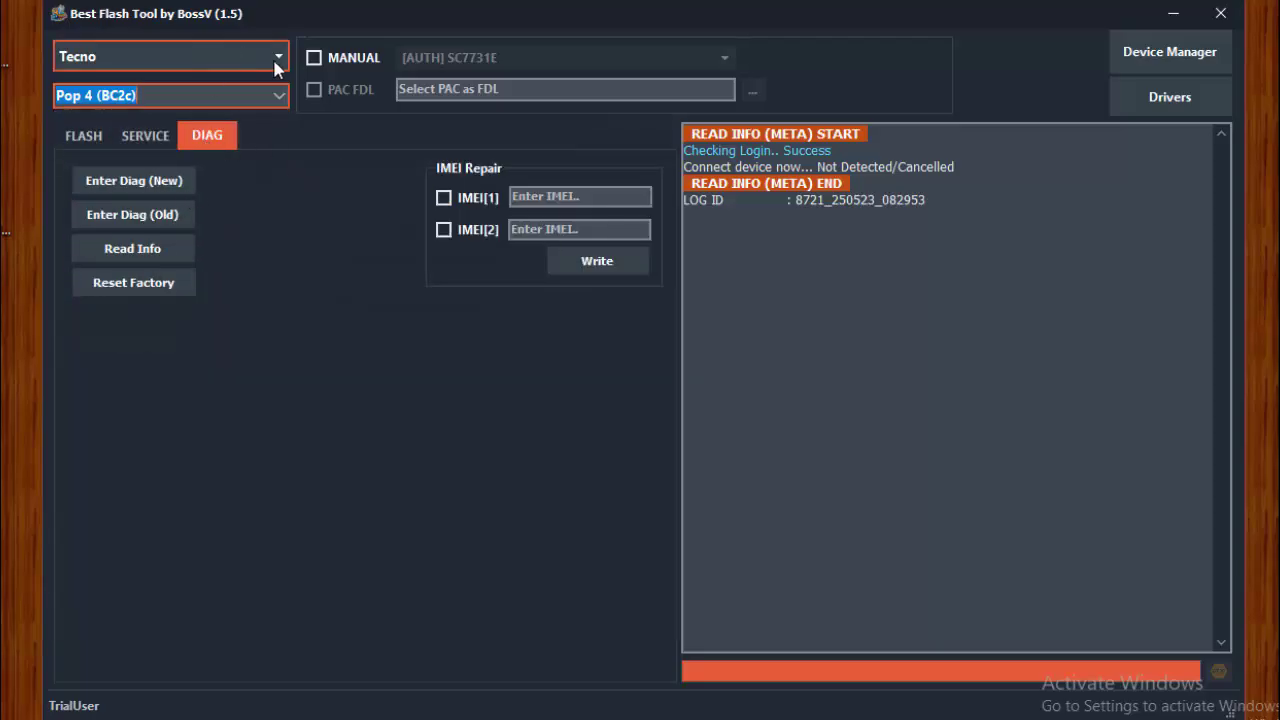
pyautogui.click(314, 58)
pyautogui.click(726, 60)
pyautogui.click(727, 62)
pyautogui.click(727, 63)
pyautogui.scroll(-2, 708, 192)
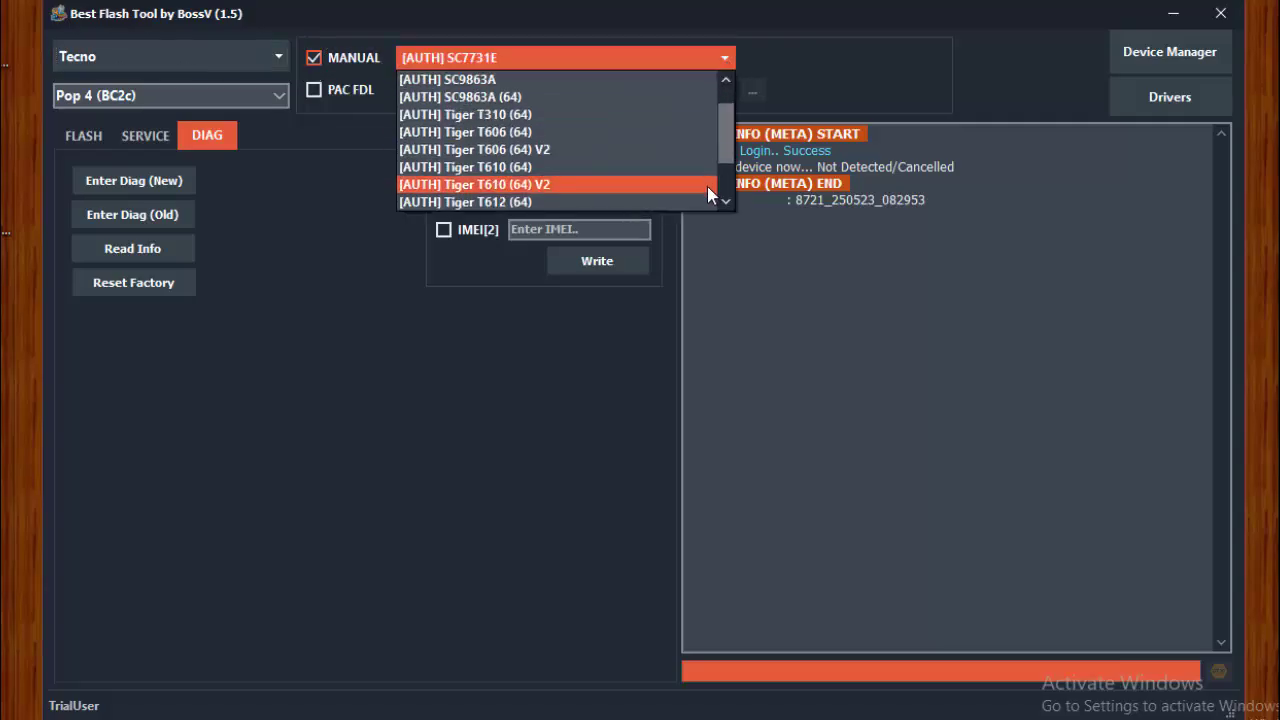
pyautogui.scroll(2, 714, 192)
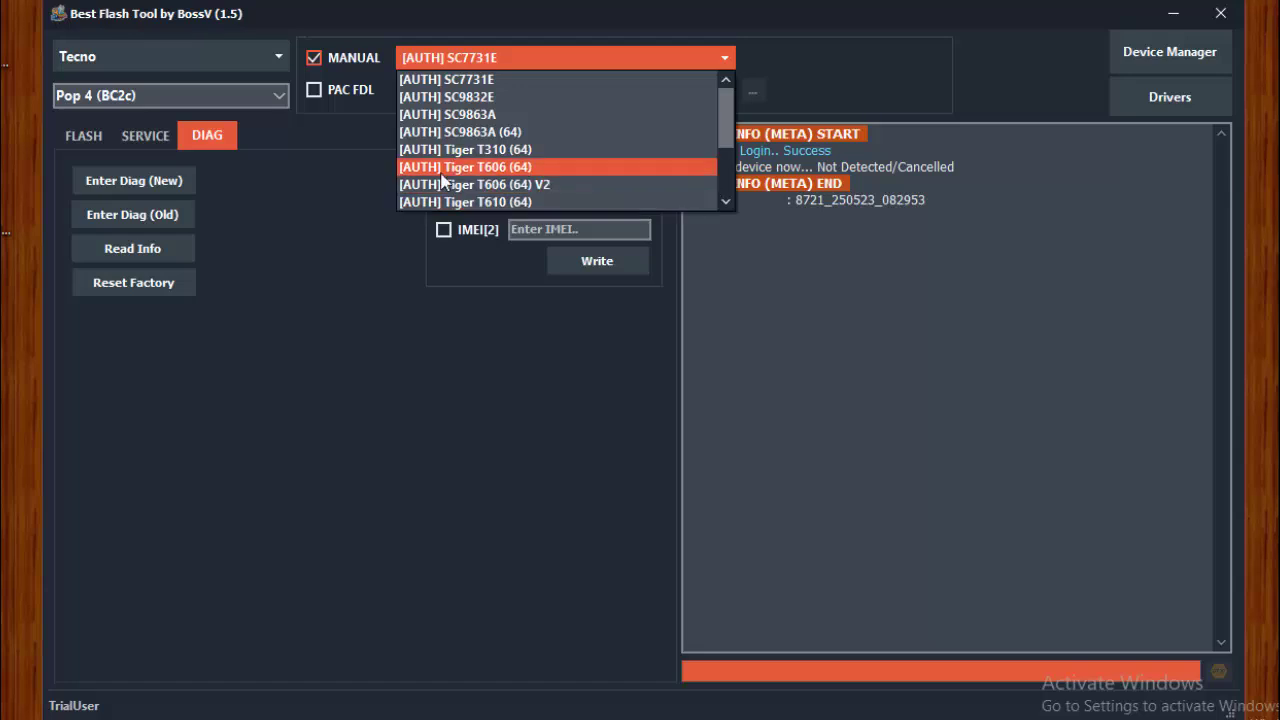
pyautogui.click(343, 104)
# Step: Switch the brand to Vivo and open its list of supported models
pyautogui.click(278, 58)
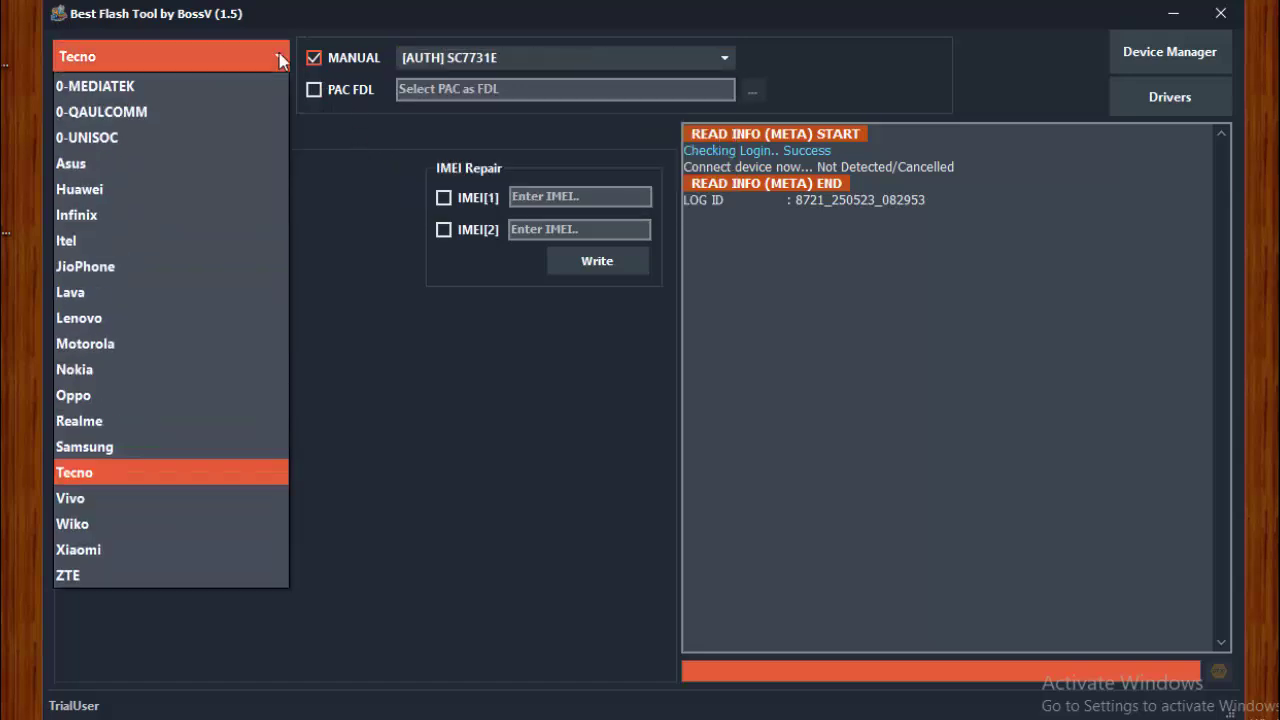
pyautogui.click(145, 497)
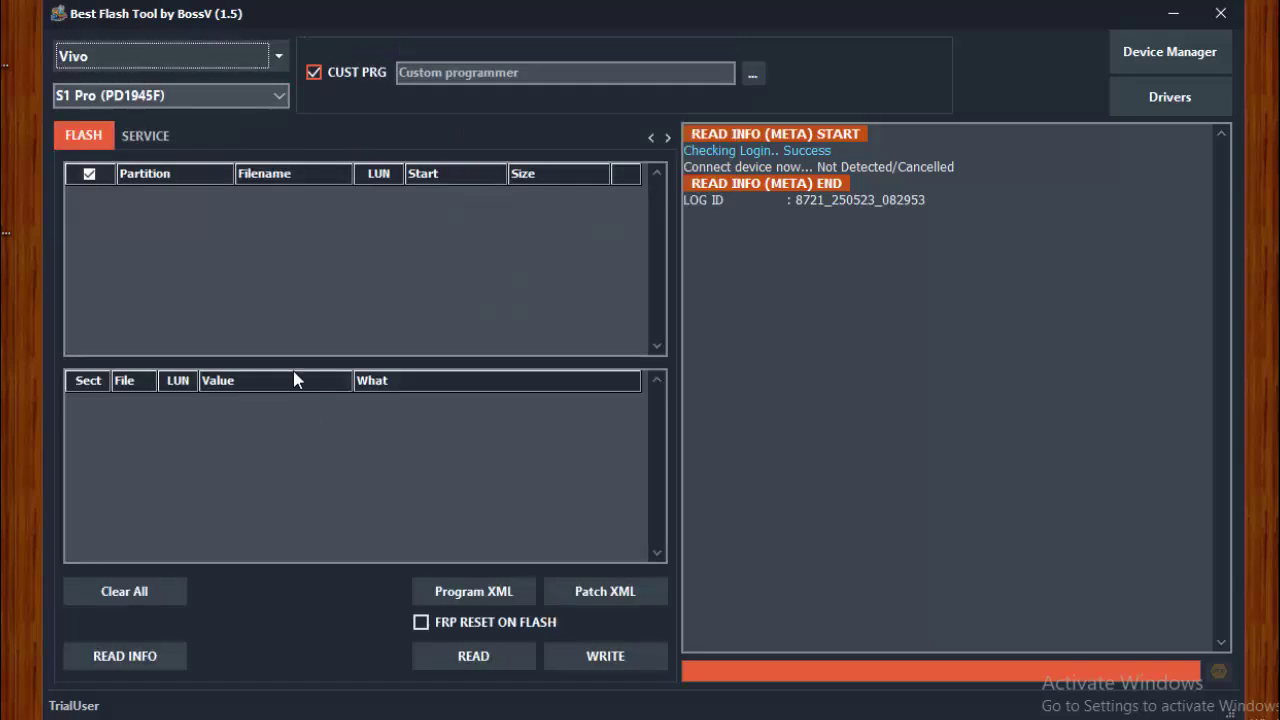
pyautogui.click(271, 104)
pyautogui.click(280, 100)
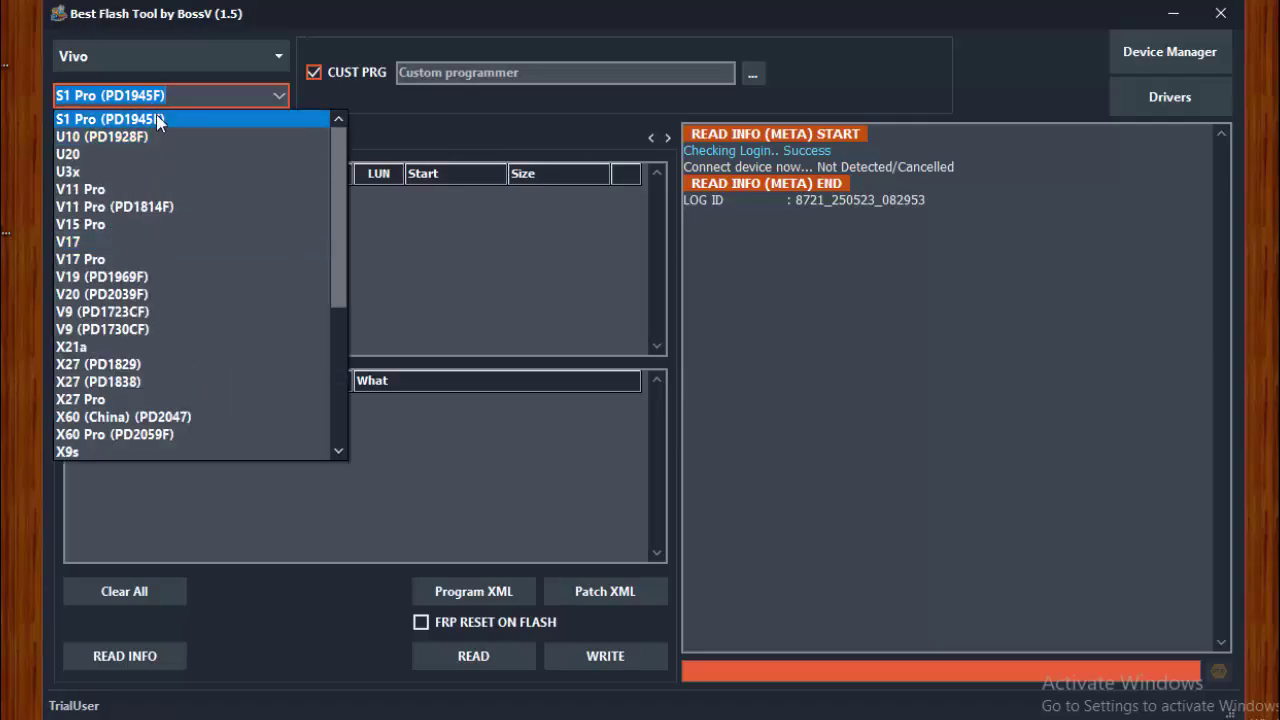
# Step: Select V19 (PD1969F) from the Vivo models and show its service functions
pyautogui.scroll(-4, 147, 378)
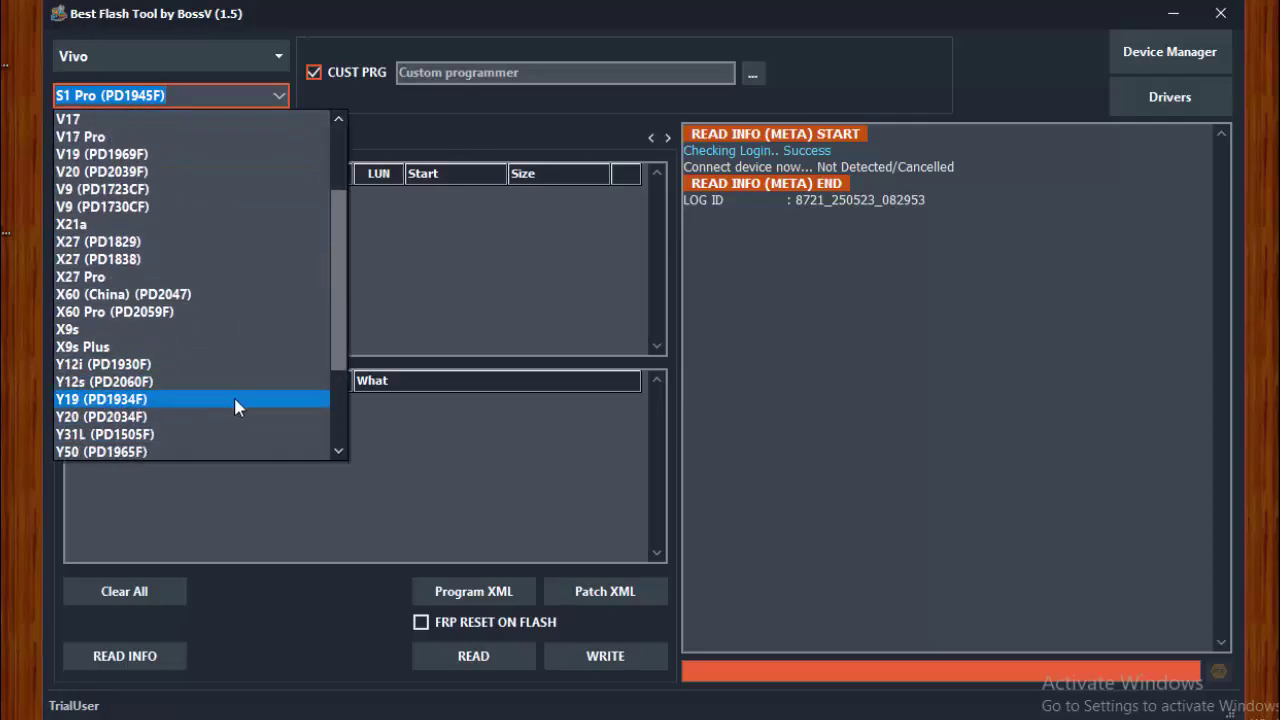
pyautogui.scroll(-2, 252, 396)
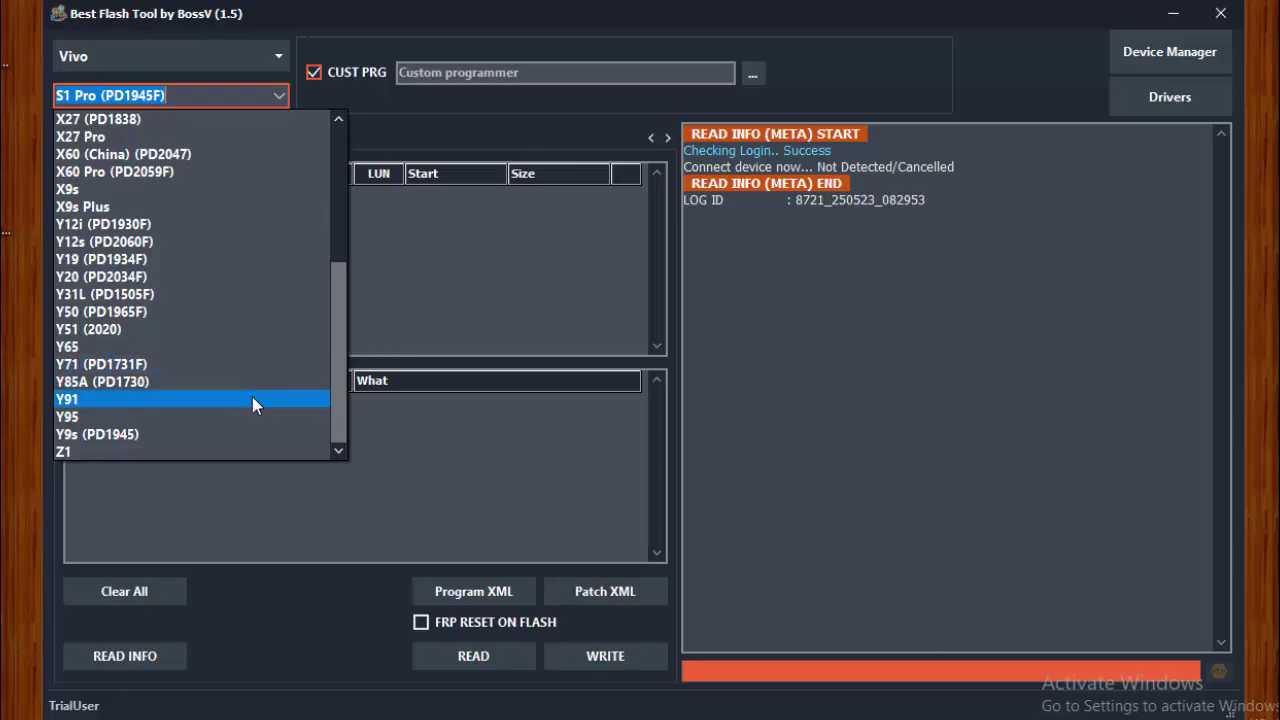
pyautogui.scroll(3, 253, 295)
pyautogui.scroll(2, 263, 267)
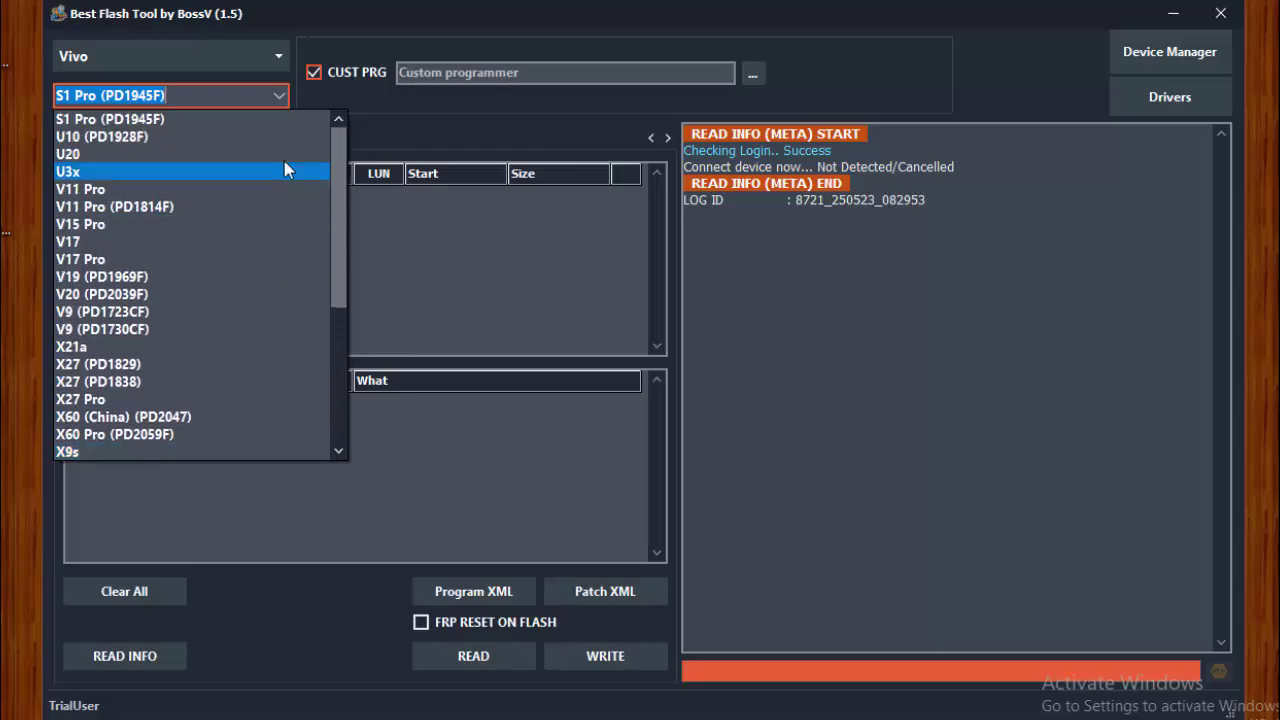
pyautogui.click(209, 279)
pyautogui.click(160, 138)
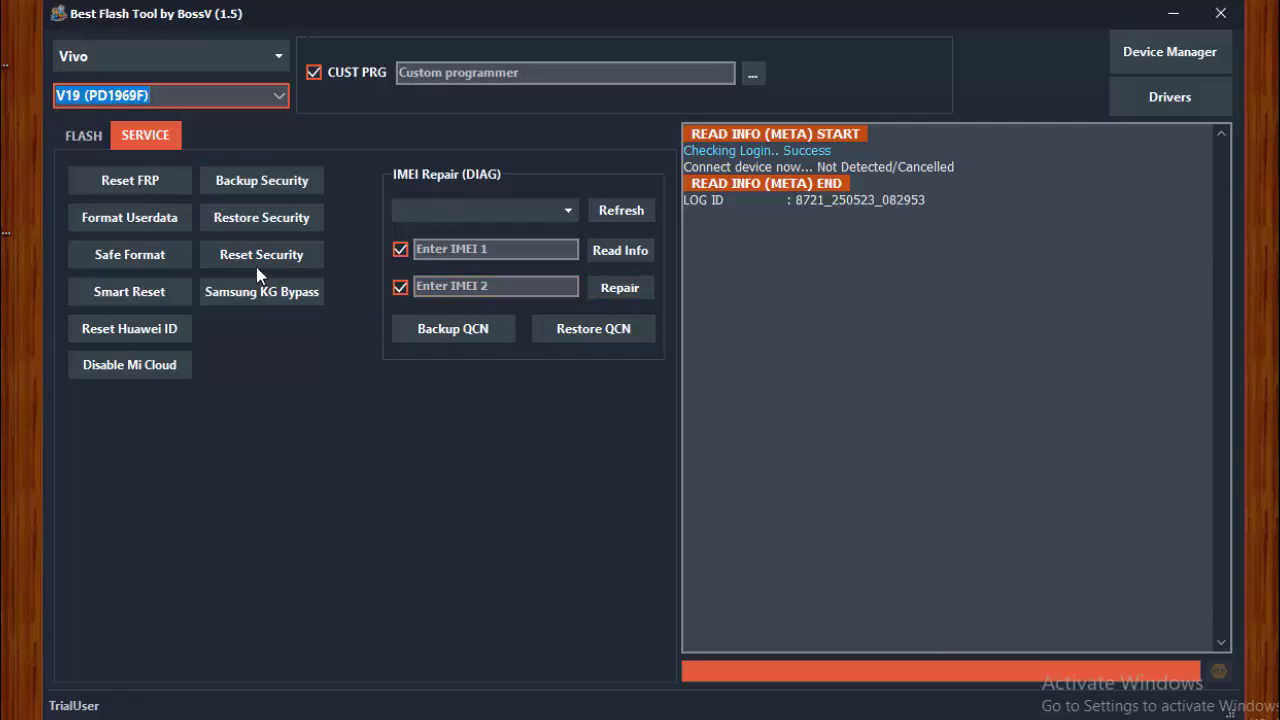
# Step: Switch the brand to Wiko and select the Y80 (W-V720) model
pyautogui.click(277, 55)
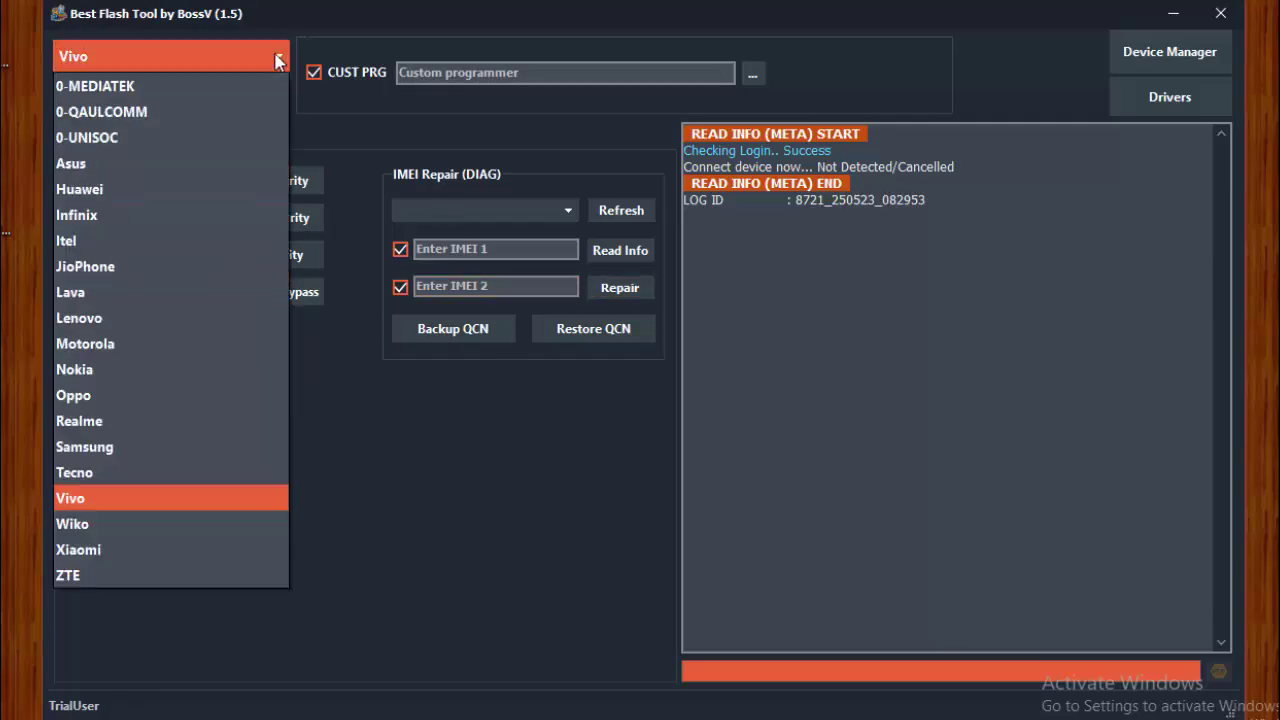
pyautogui.click(206, 527)
pyautogui.click(280, 98)
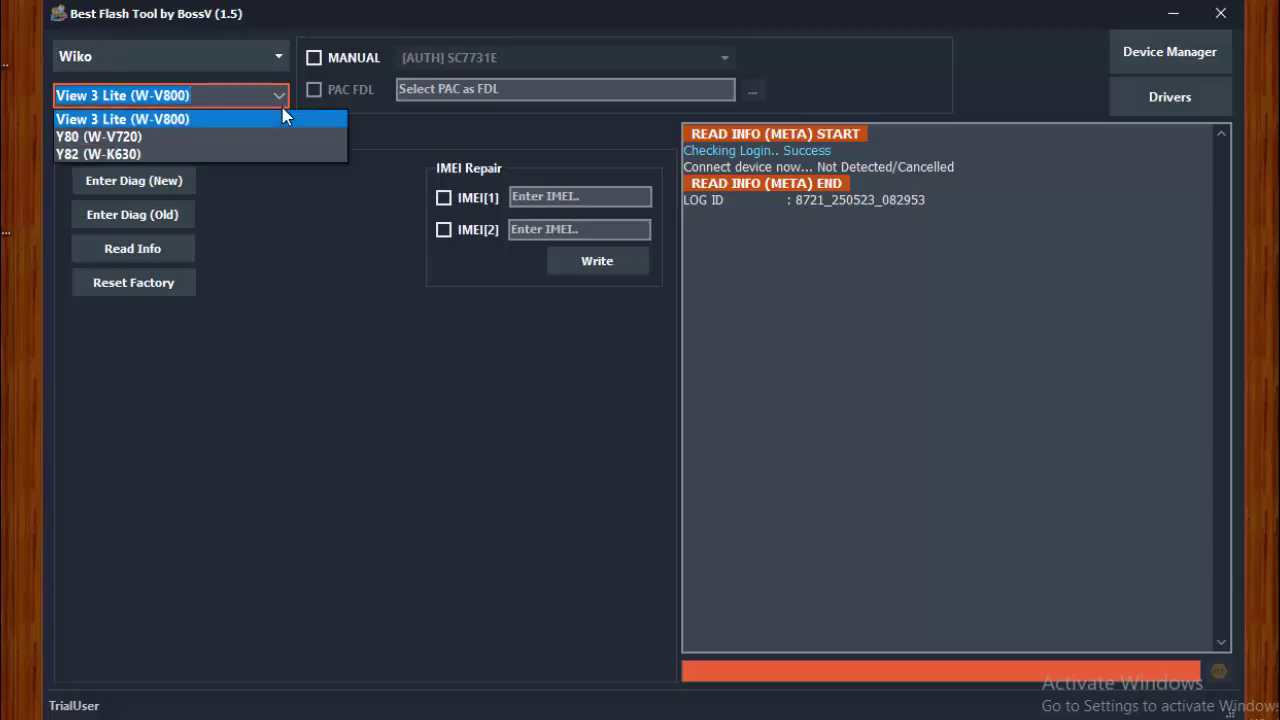
pyautogui.click(110, 134)
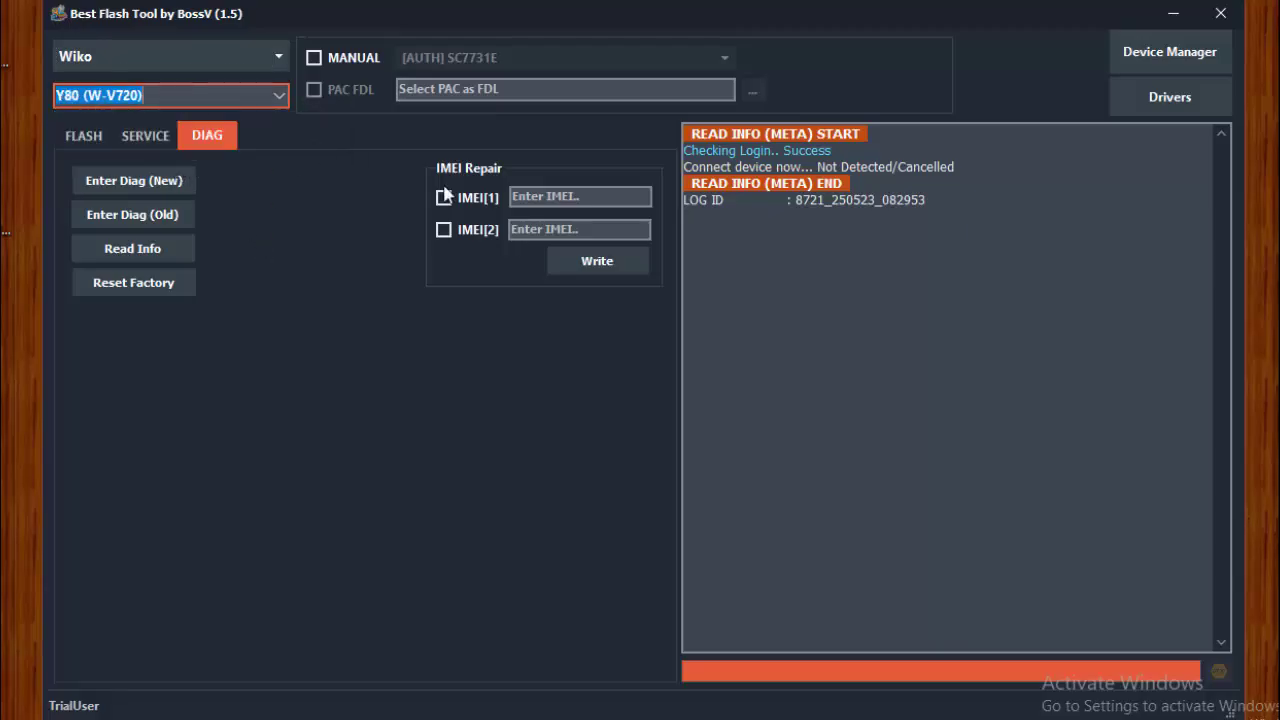
# Step: Enable IMEI[1] and IMEI[2] for the Wiko Y80's diagnostic IMEI repair, then view its service functions
pyautogui.click(480, 232)
pyautogui.click(478, 198)
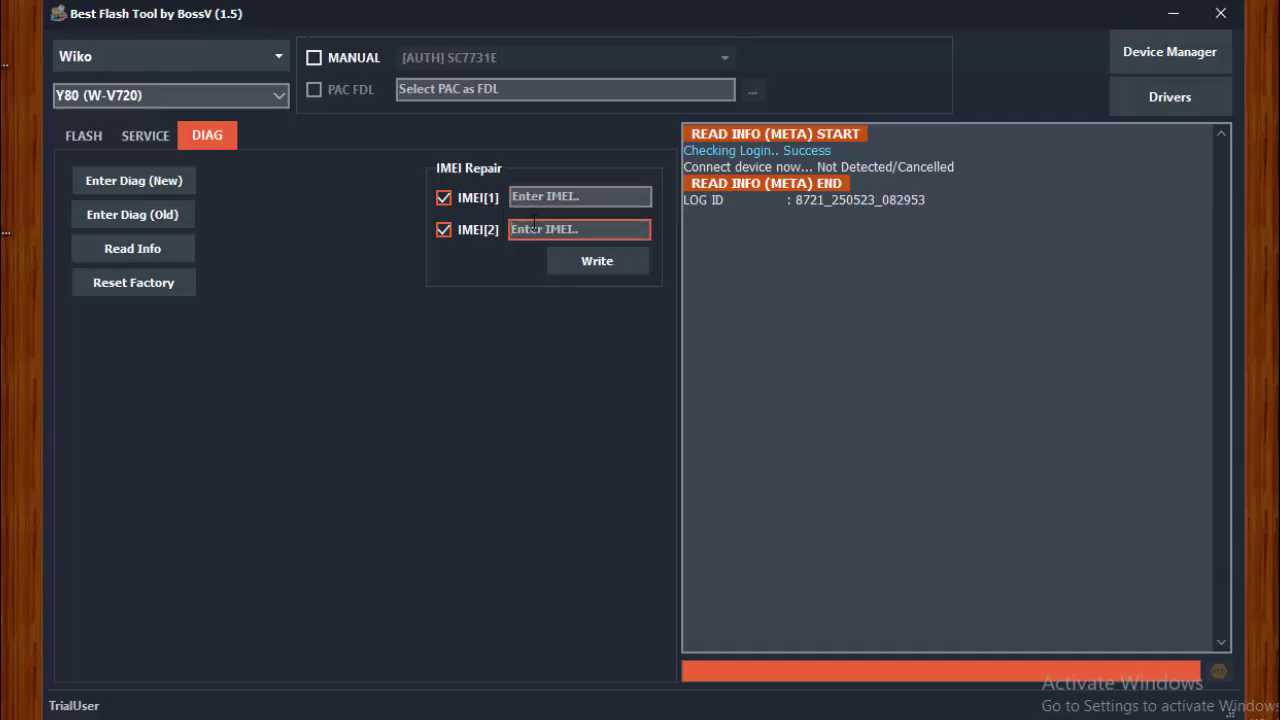
pyautogui.click(149, 137)
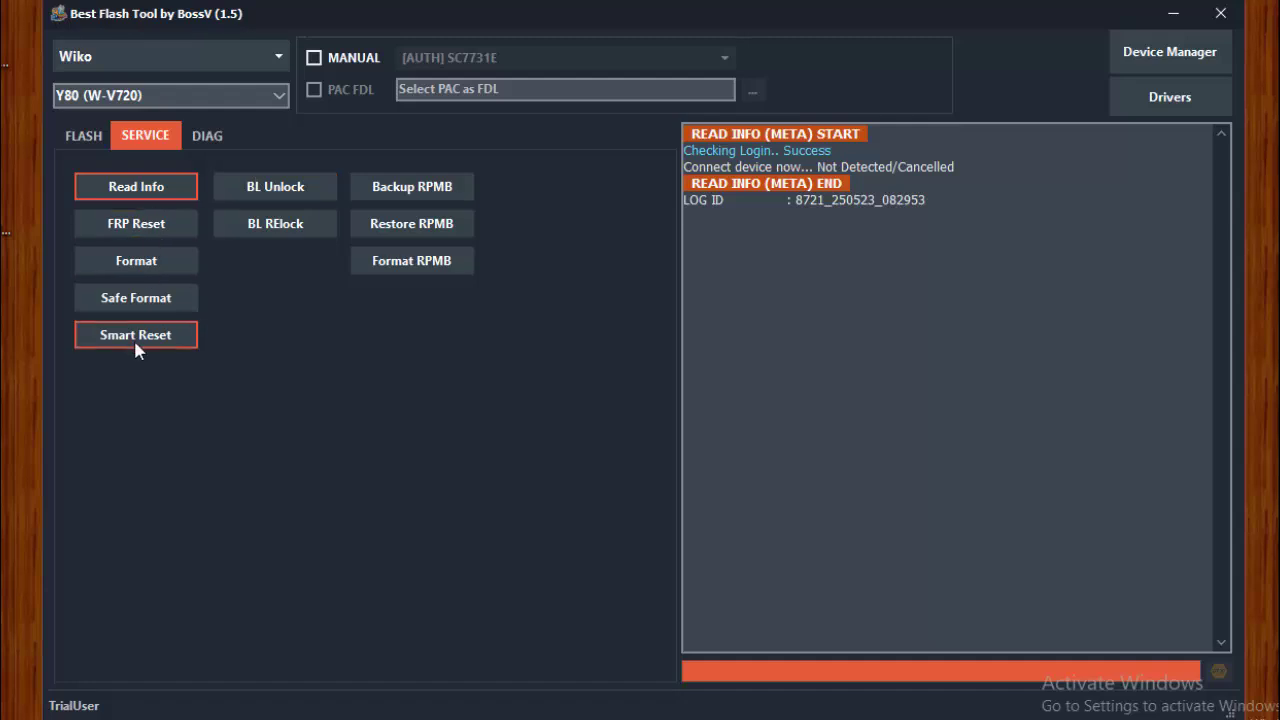
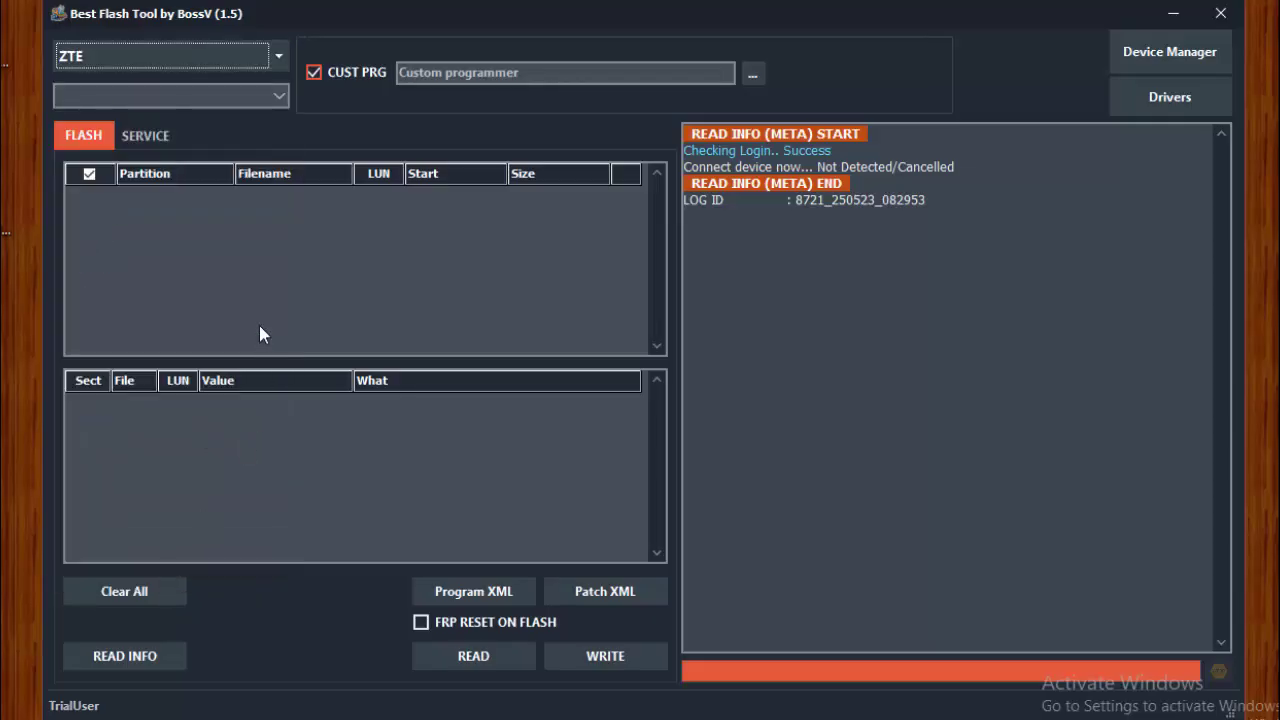
# Step: Browse the list of supported ZTE models, including the Blade and nubia series
pyautogui.click(279, 95)
pyautogui.scroll(-1, 160, 300)
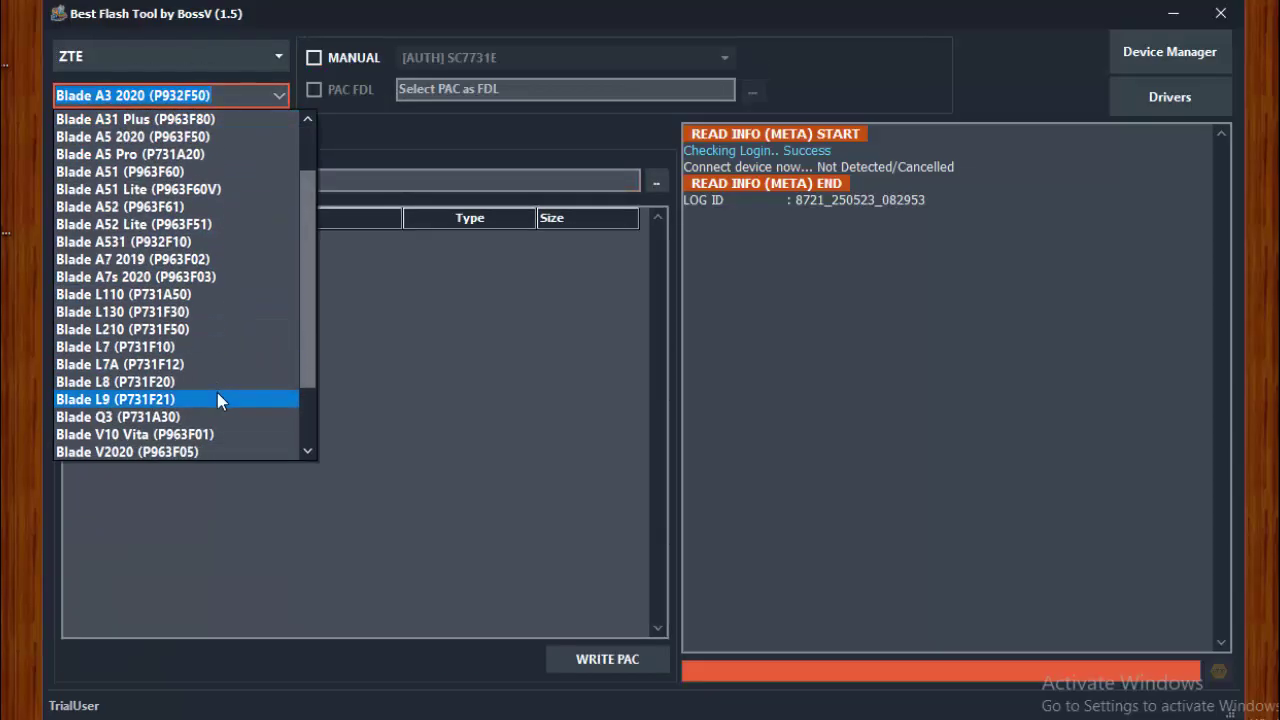
pyautogui.scroll(-2, 217, 399)
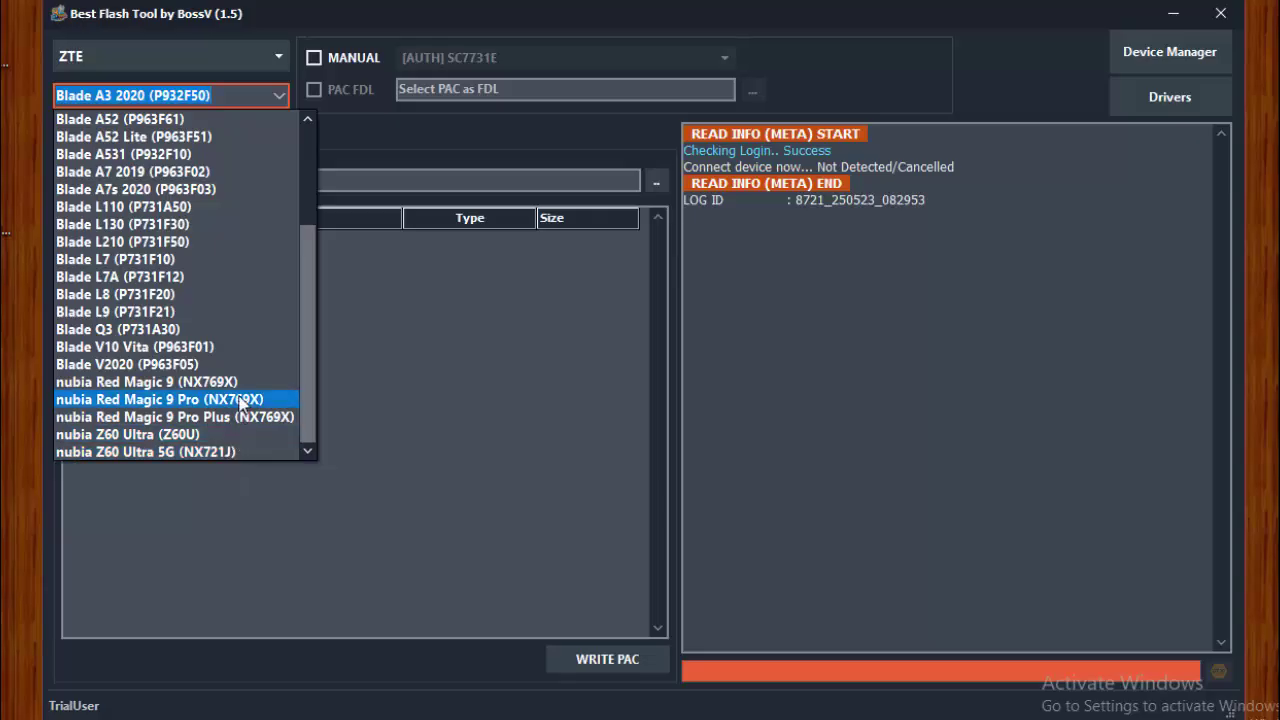
pyautogui.scroll(3, 250, 239)
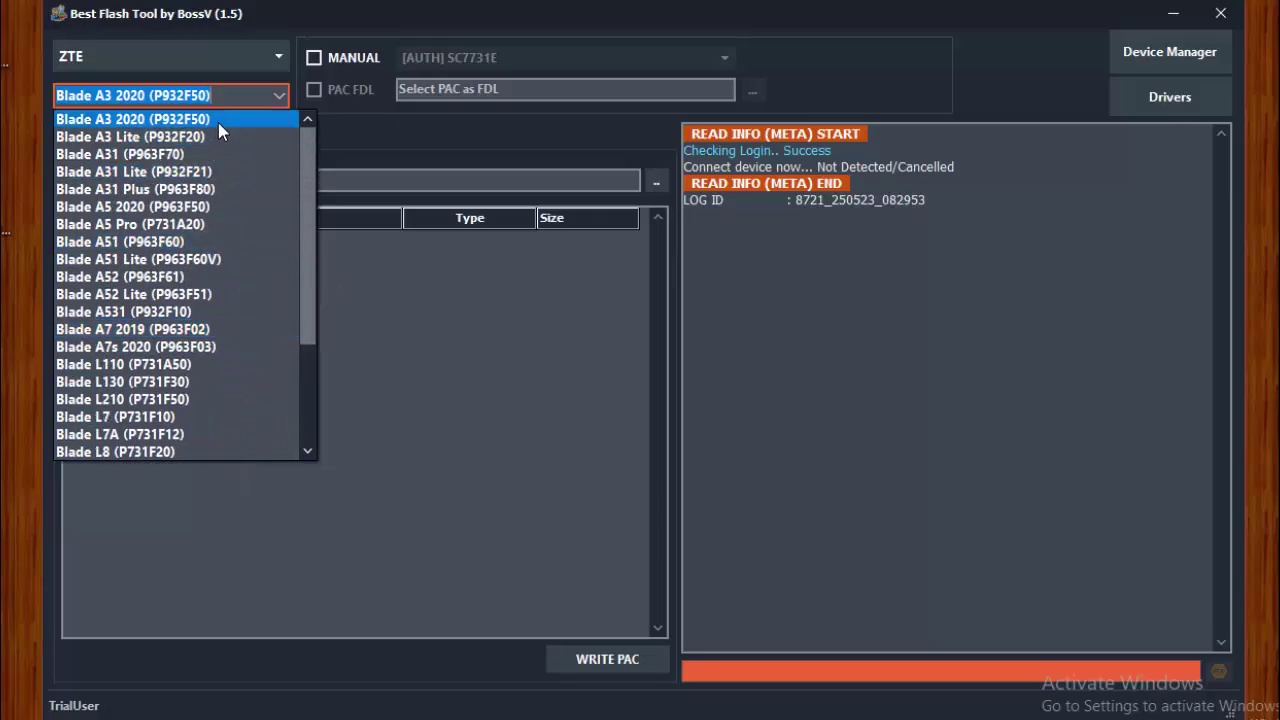
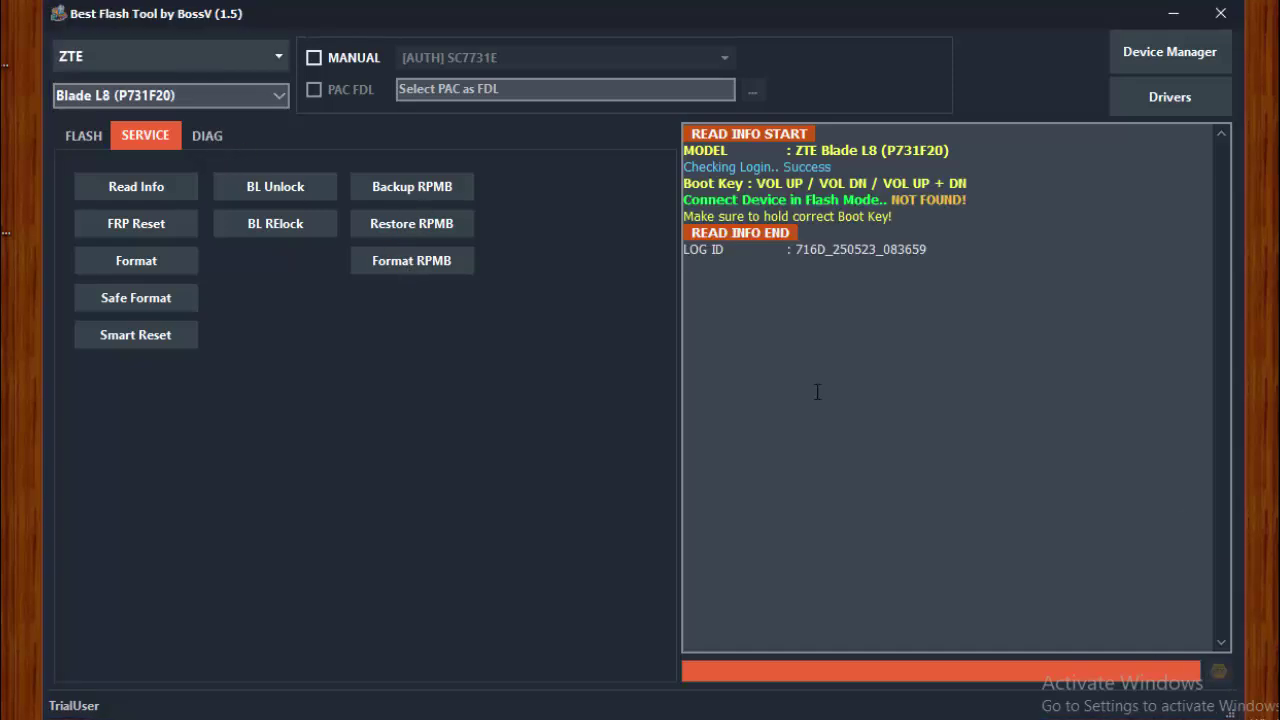
# Step: Review the diagnostic, service and flash functions for the ZTE Blade L8 (P731F20)
pyautogui.click(212, 137)
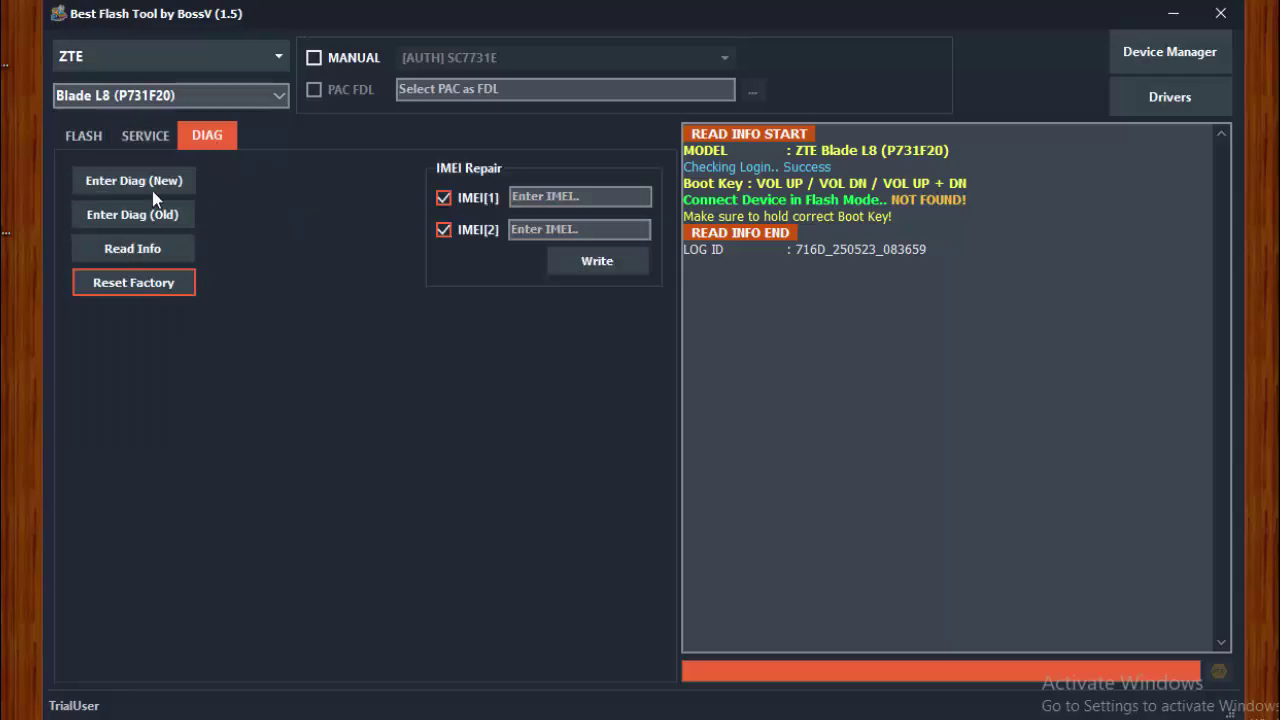
pyautogui.click(145, 135)
pyautogui.click(88, 136)
pyautogui.click(145, 135)
pyautogui.click(207, 135)
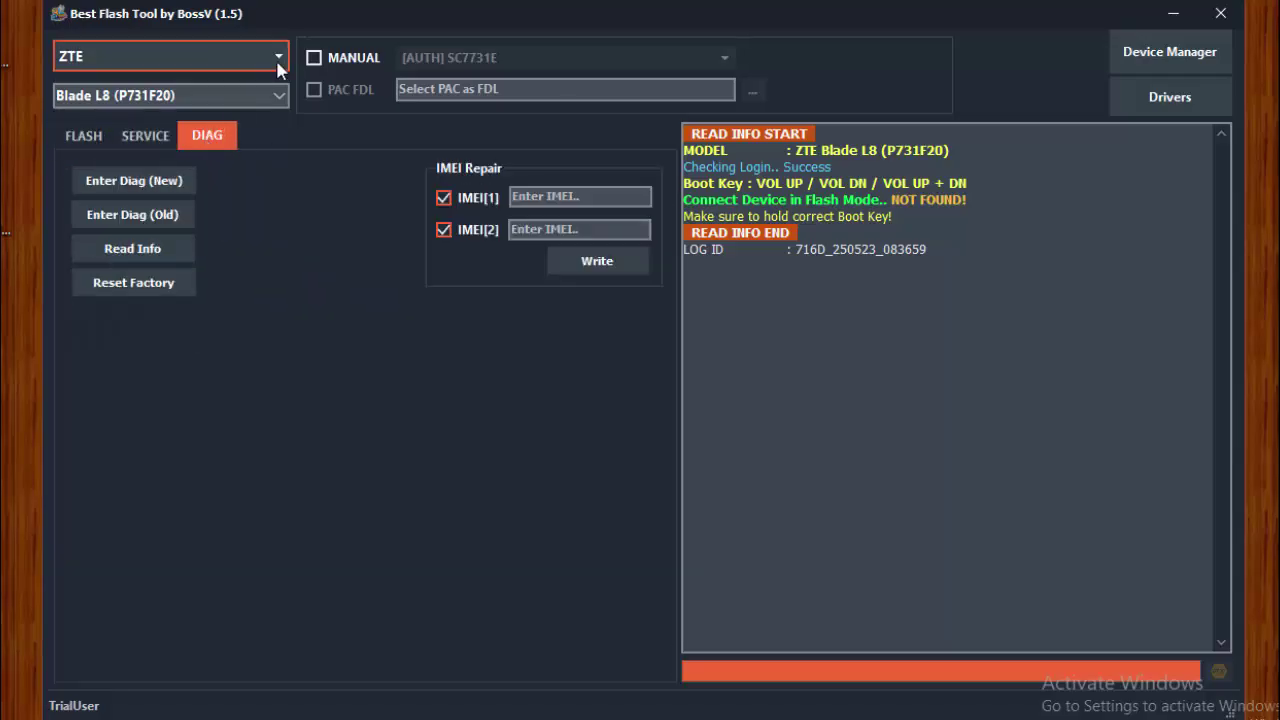
# Step: Switch the platform to 0-MEDIATEK with the model on Auto and view its exploit options
pyautogui.click(278, 56)
pyautogui.click(169, 86)
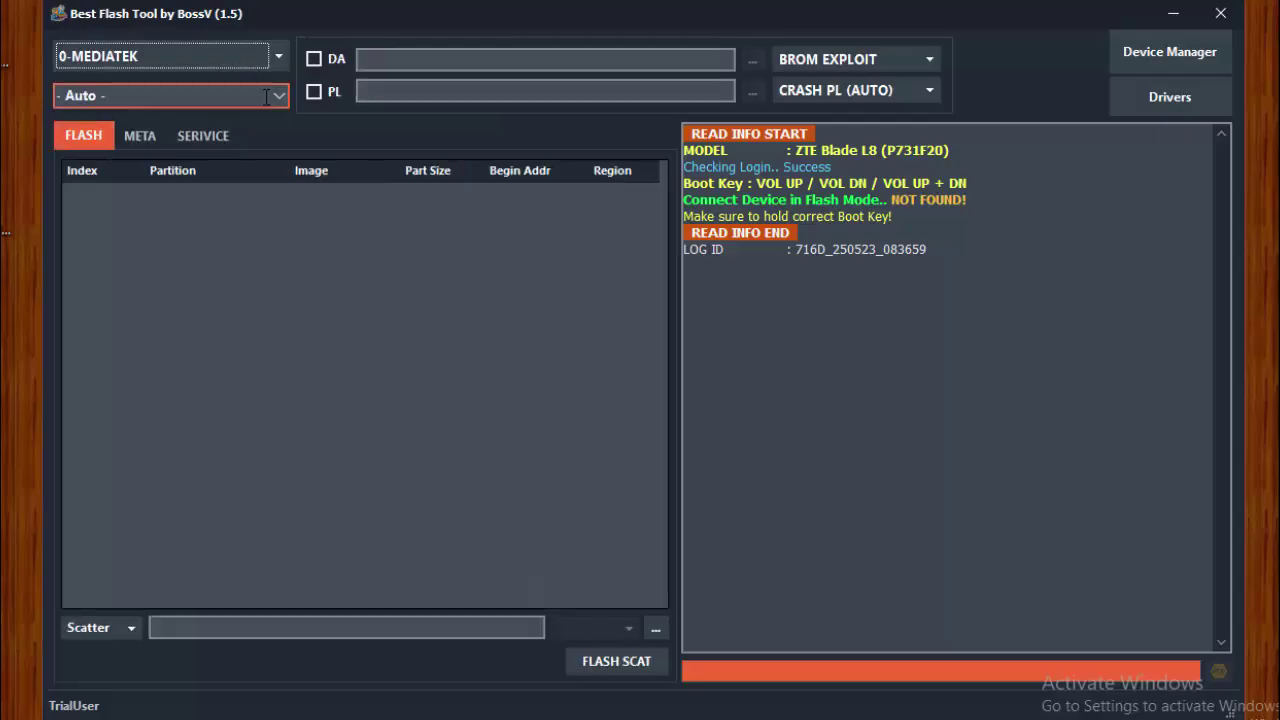
pyautogui.press('Tab')
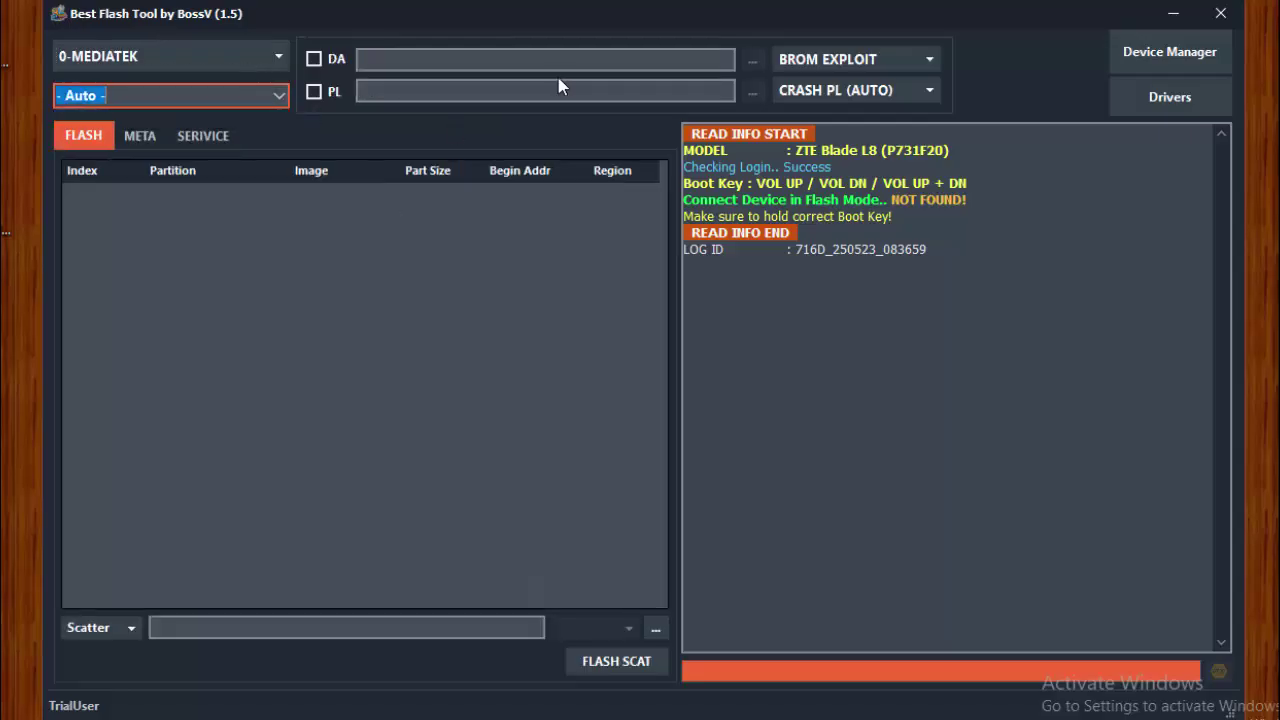
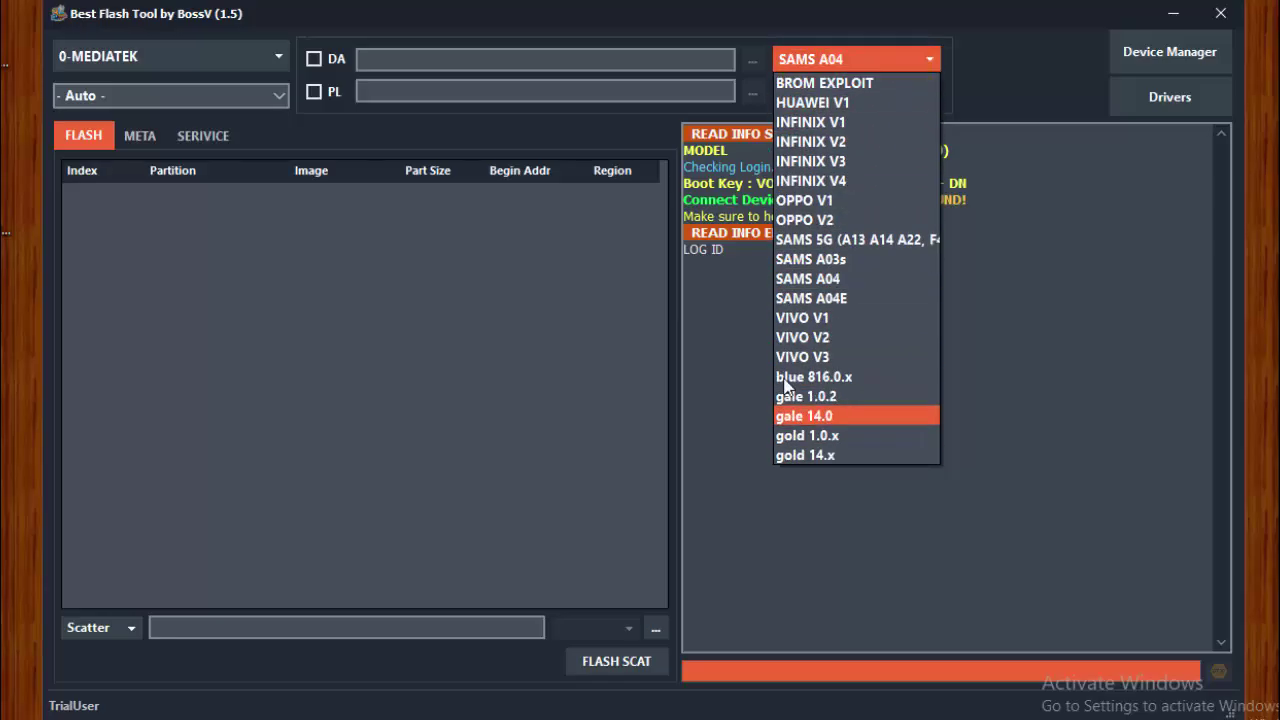
# Step: Switch the platform to 0-UNISOC and on to 0-QAULCOMM, and review the latter's service and flash functions
pyautogui.click(285, 58)
pyautogui.click(210, 132)
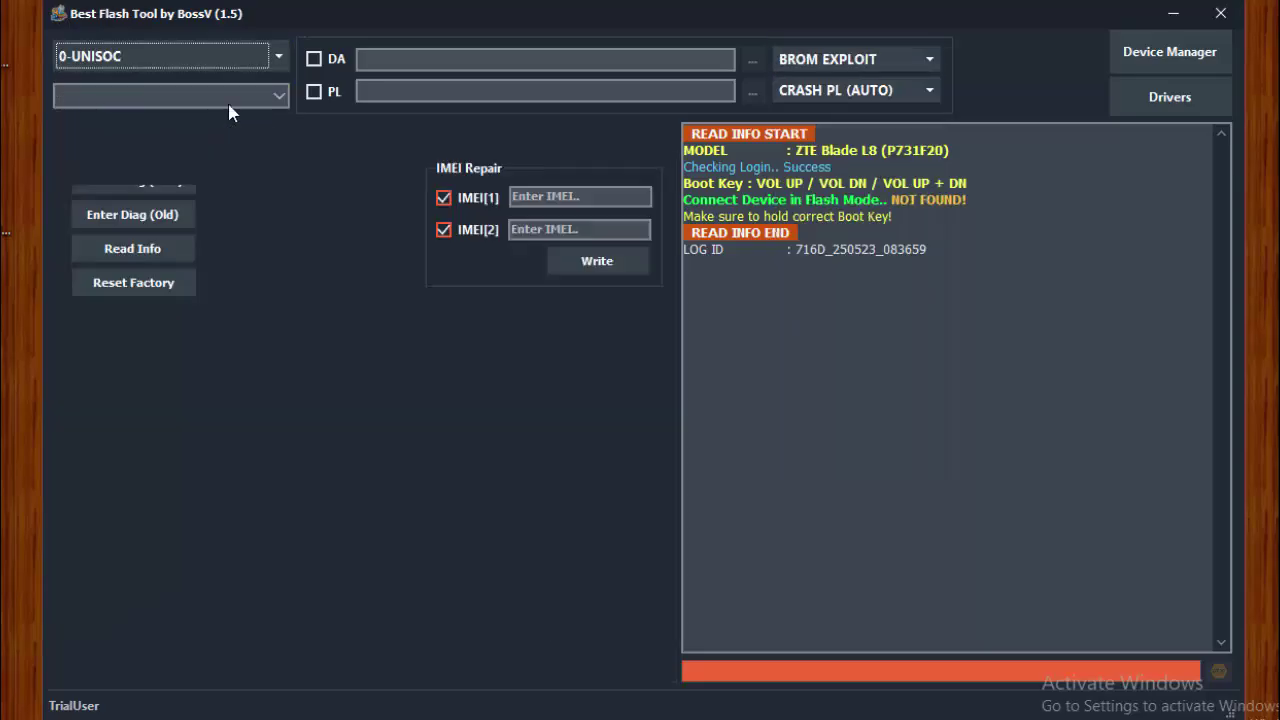
pyautogui.click(283, 58)
pyautogui.click(248, 113)
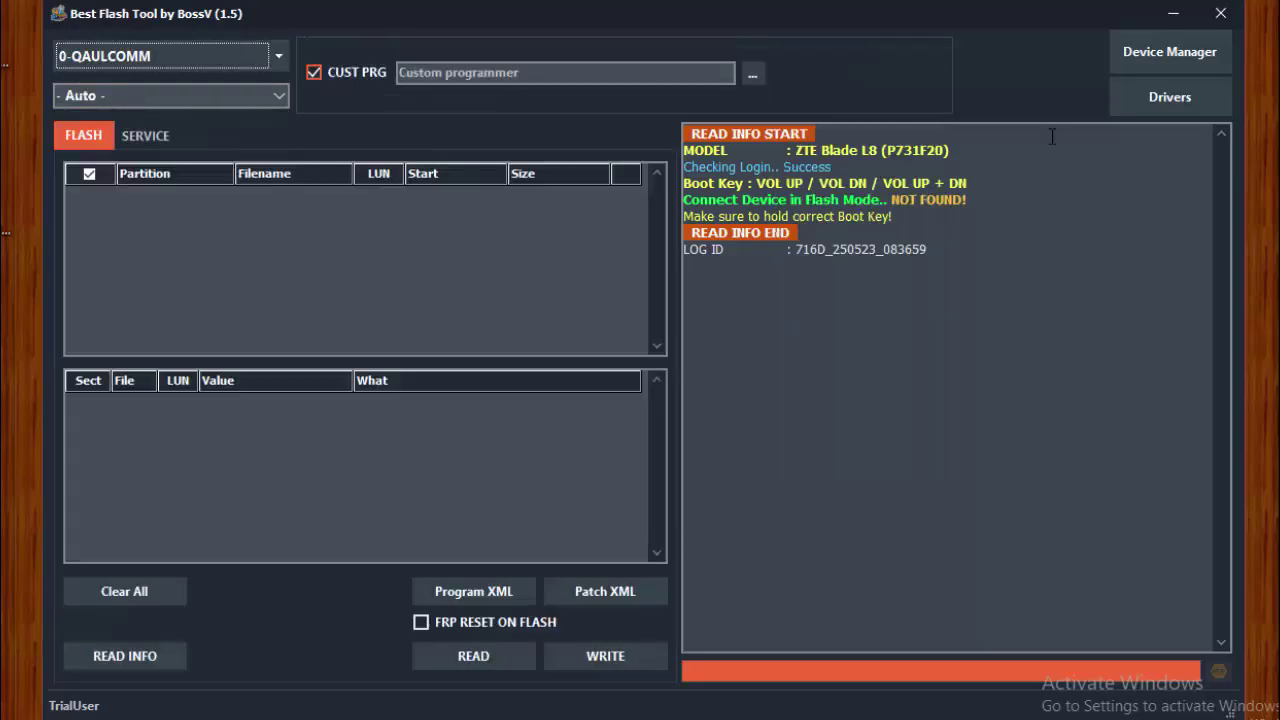
pyautogui.click(157, 141)
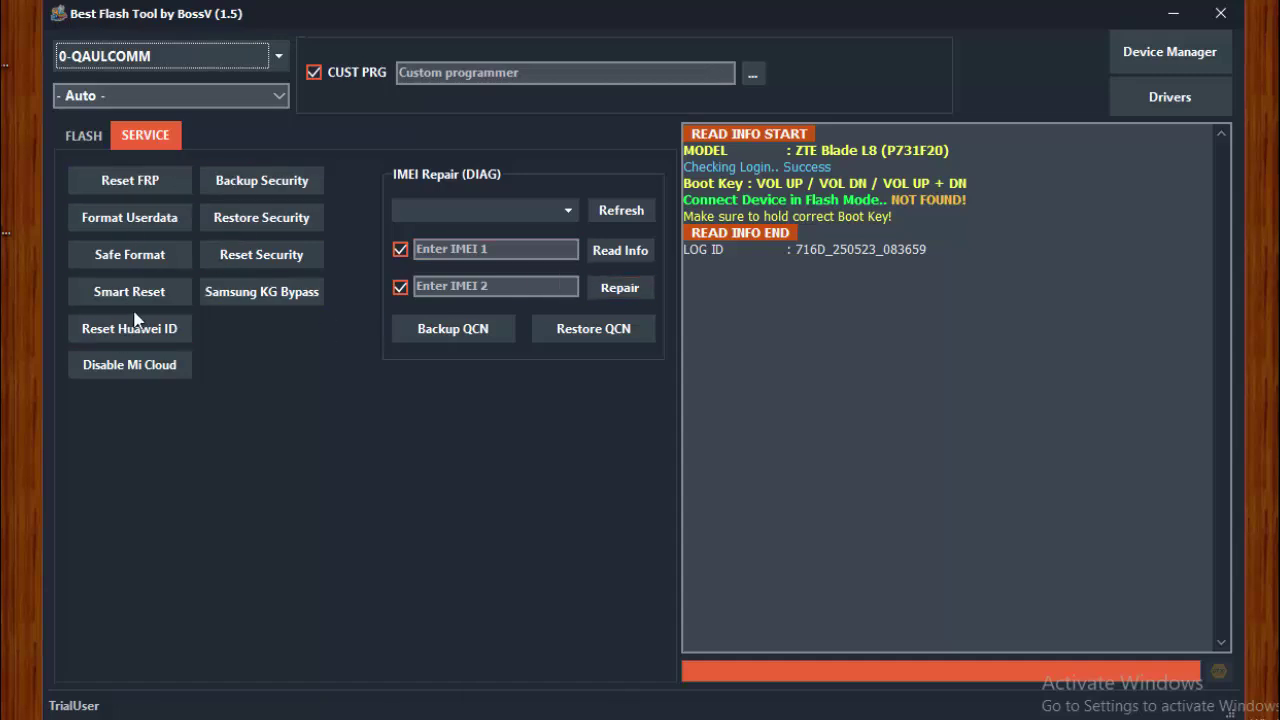
pyautogui.click(84, 135)
# Step: Select the Asus brand, return to the 0-UNISOC platform and show its diagnostic functions
pyautogui.click(279, 57)
pyautogui.click(183, 162)
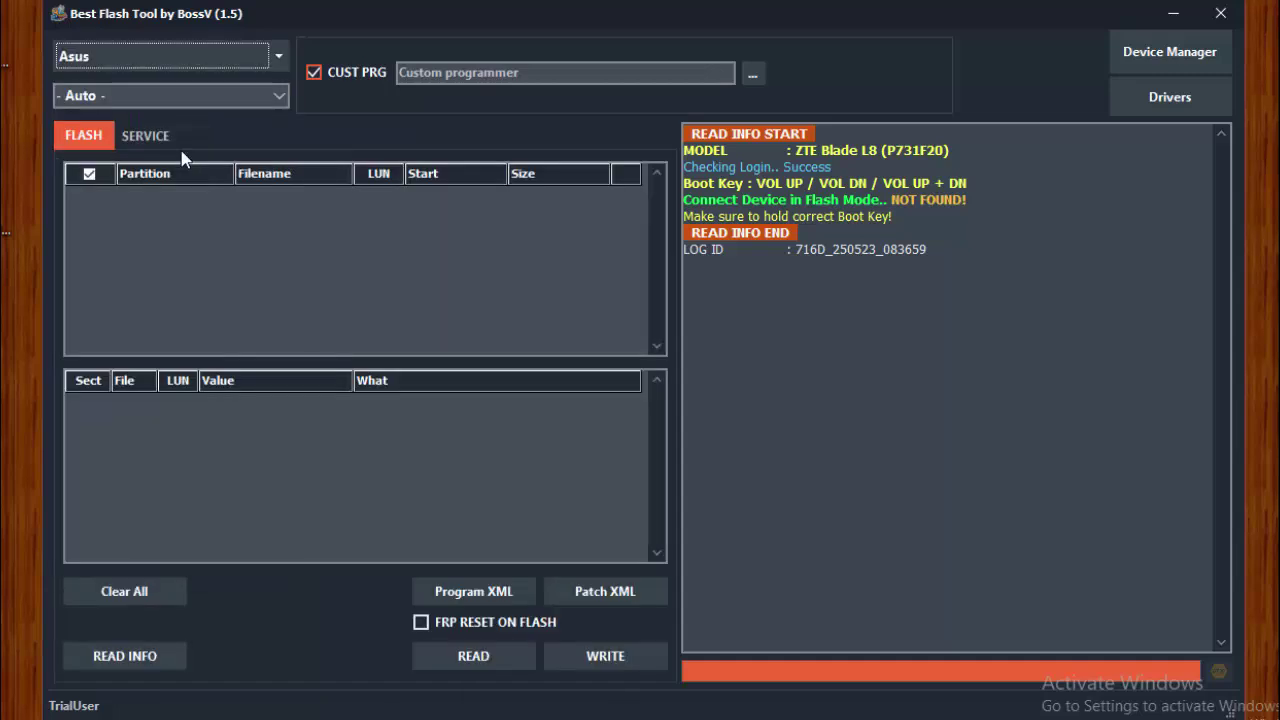
pyautogui.click(279, 56)
pyautogui.click(83, 138)
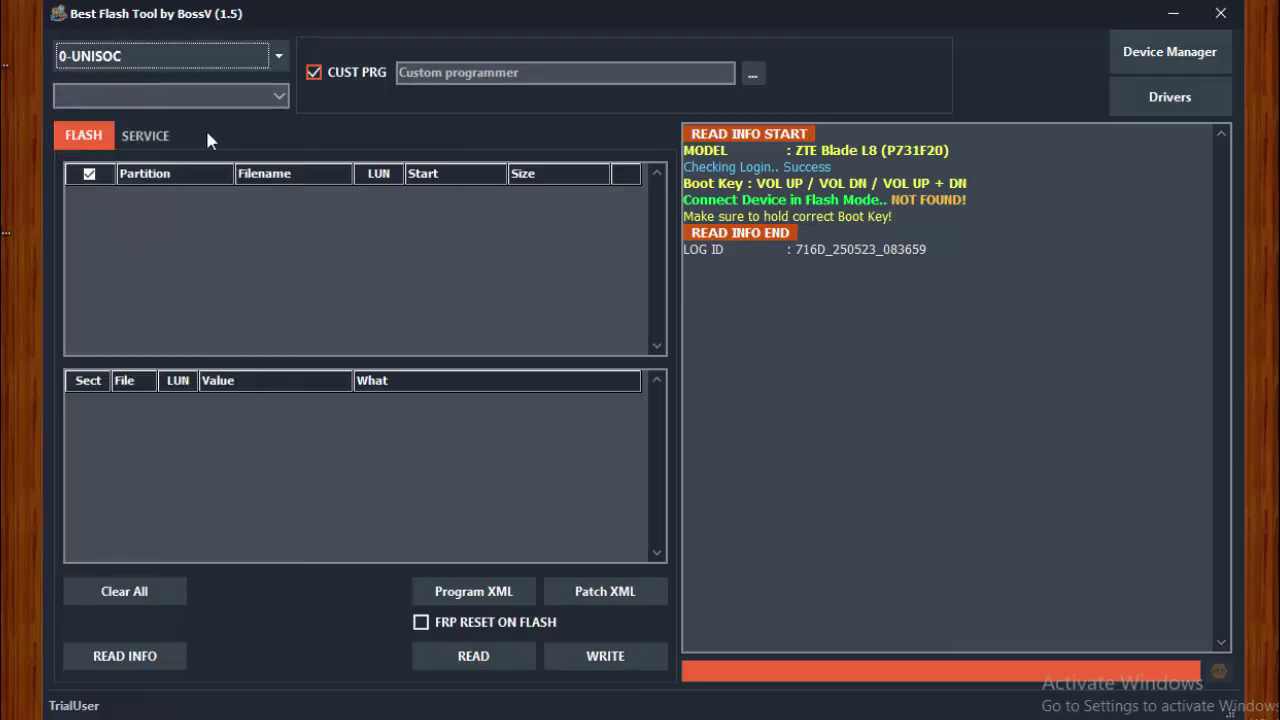
pyautogui.click(208, 137)
# Step: Browse the manual chipset list for 0-UNISOC, keeping [AUTH] SC7731E, and view the platform's service and flash functions
pyautogui.click(604, 58)
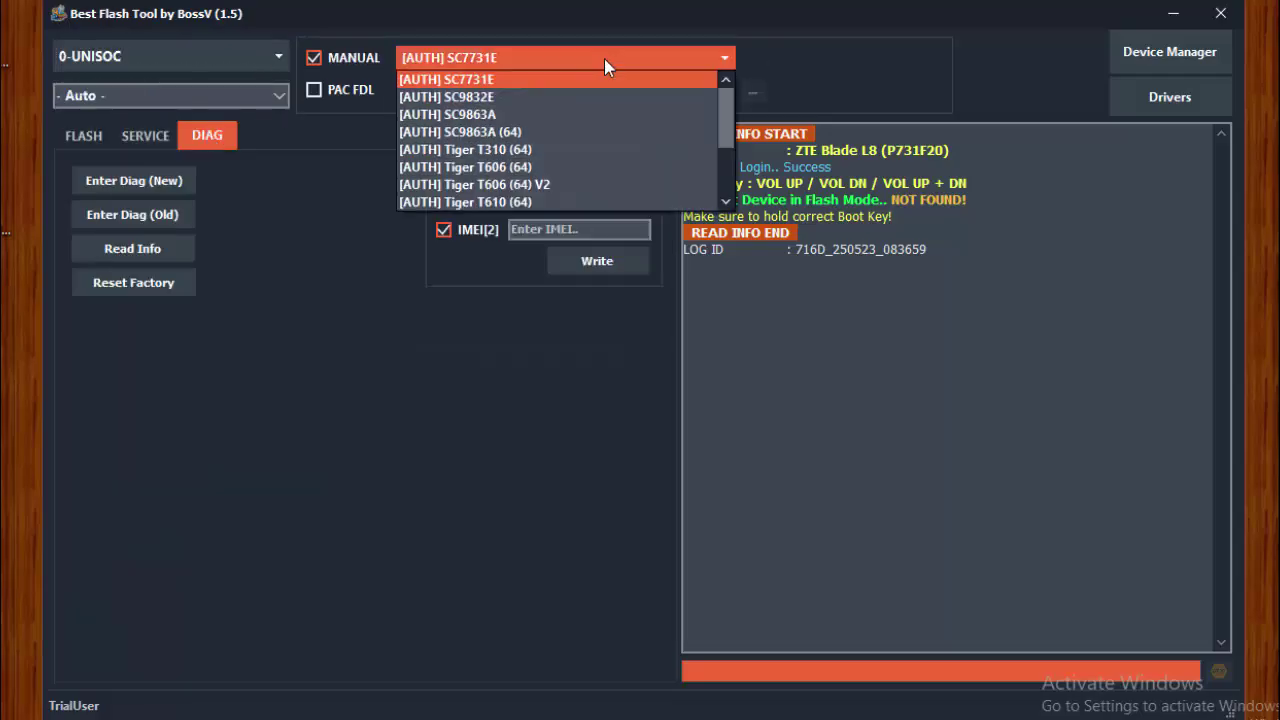
pyautogui.moveTo(728, 96); pyautogui.dragTo(730, 172)
pyautogui.scroll(2, 496, 150)
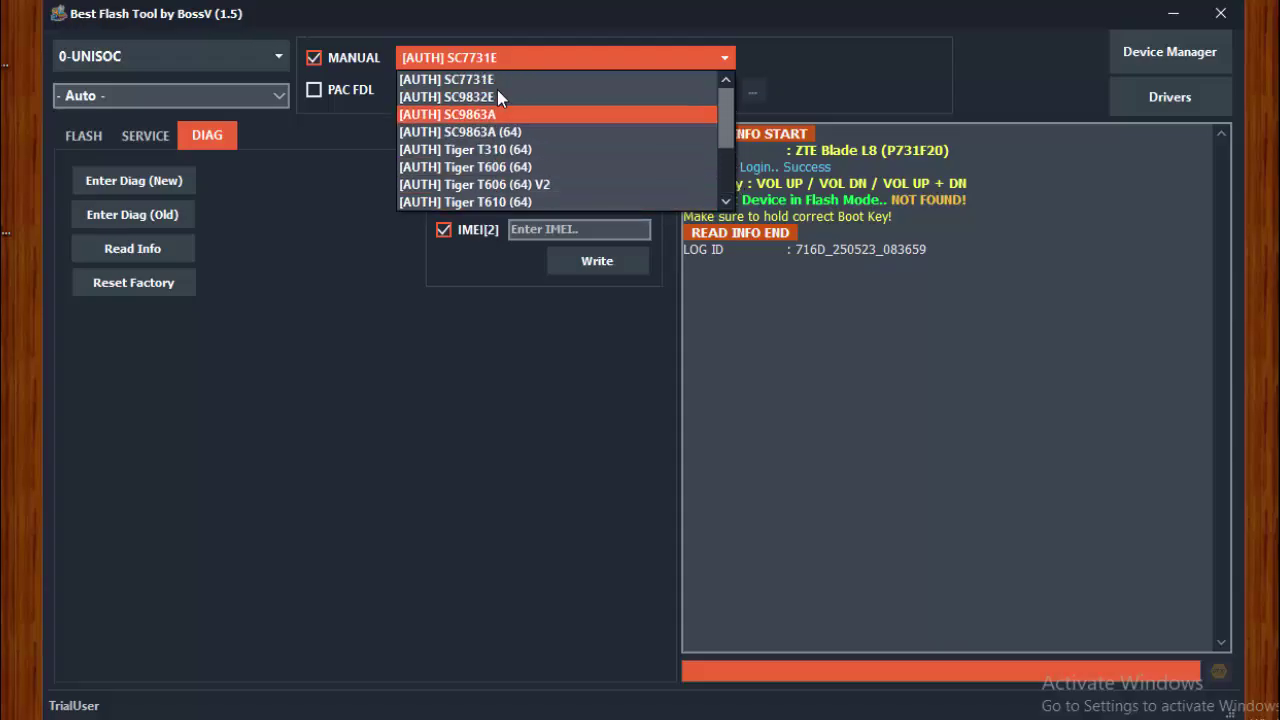
pyautogui.scroll(-1, 497, 87)
pyautogui.scroll(-2, 507, 128)
pyautogui.click(377, 204)
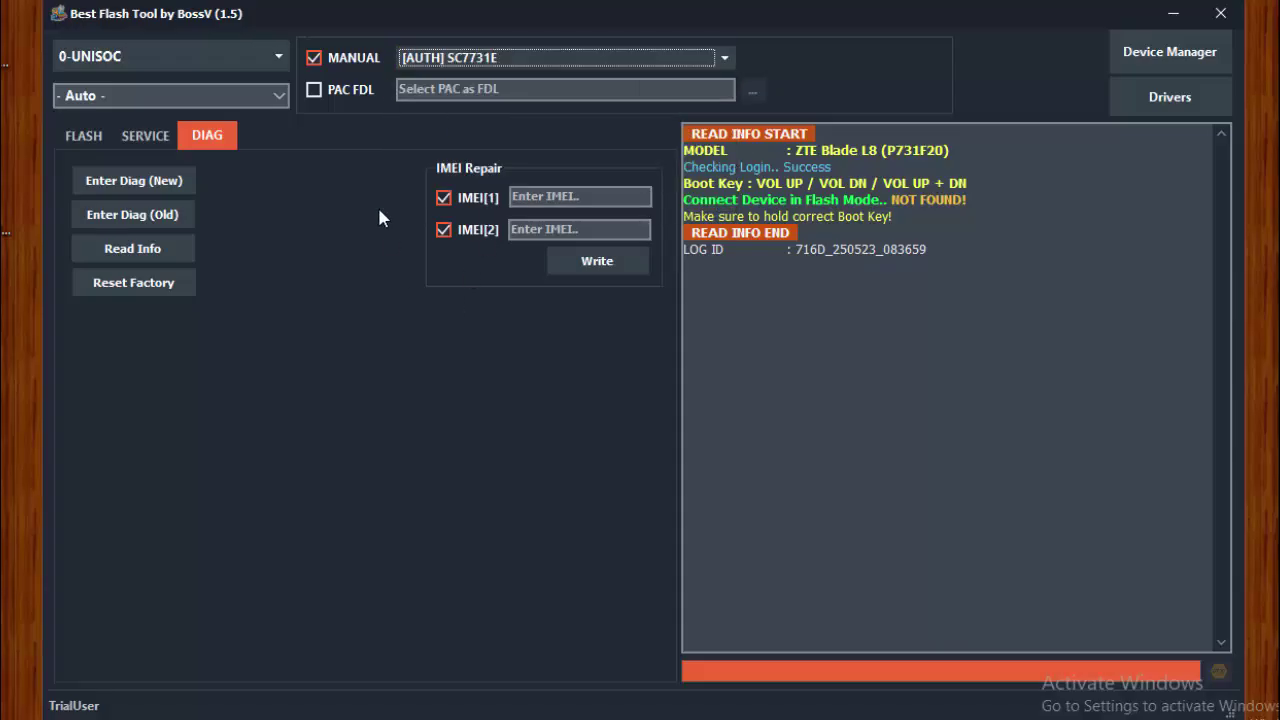
pyautogui.click(152, 142)
pyautogui.click(100, 145)
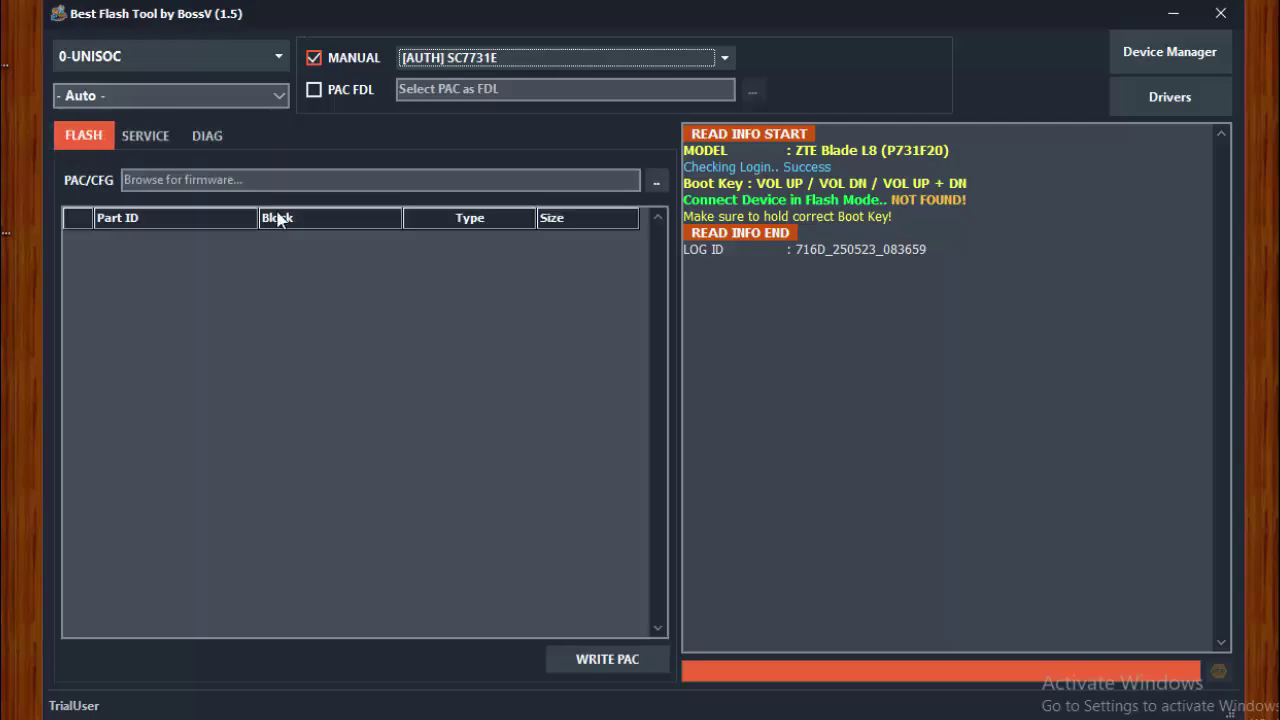
# Step: Switch the platform back to 0-QAULCOMM and review its service and flash functions and the supported brand list
pyautogui.click(278, 57)
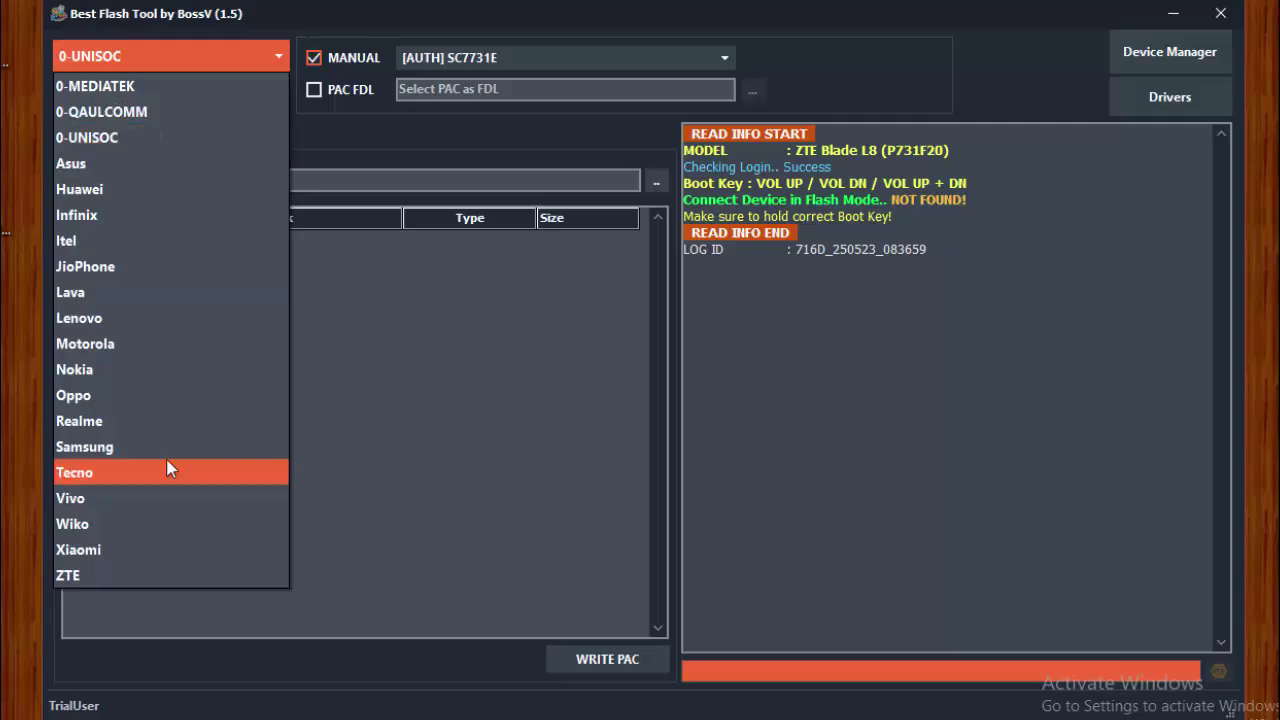
pyautogui.click(136, 112)
pyautogui.click(140, 134)
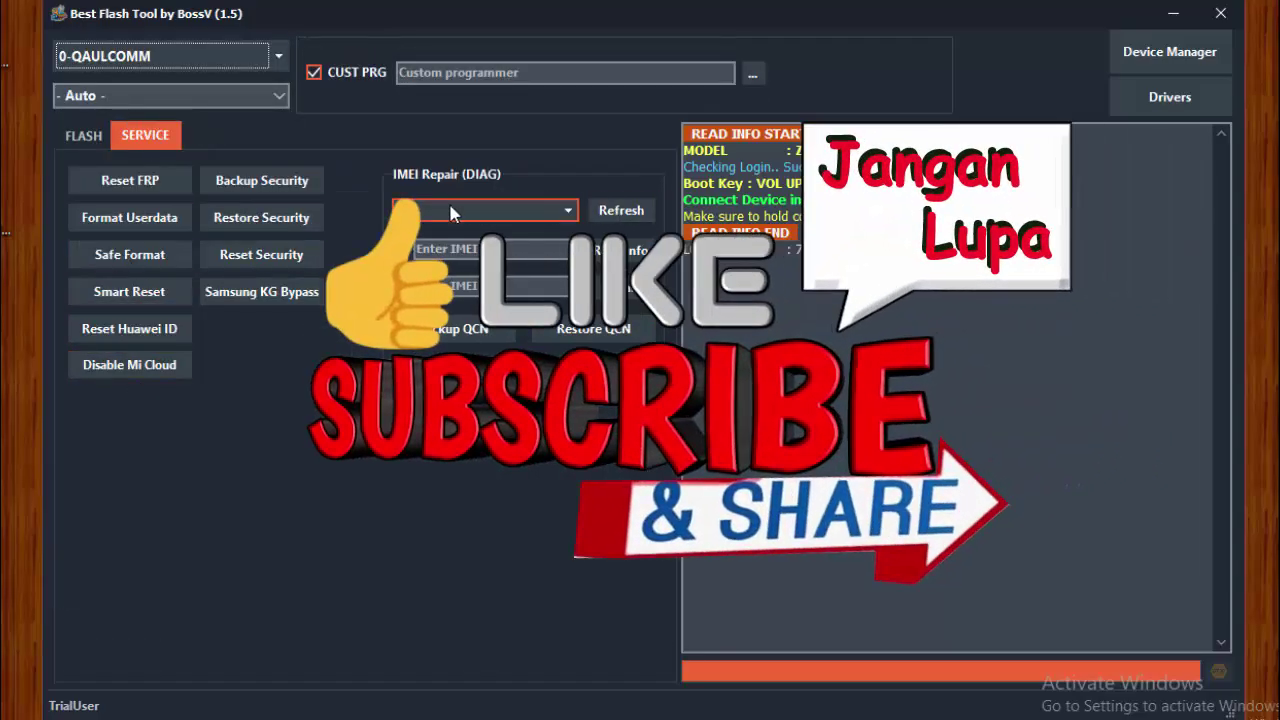
pyautogui.click(100, 135)
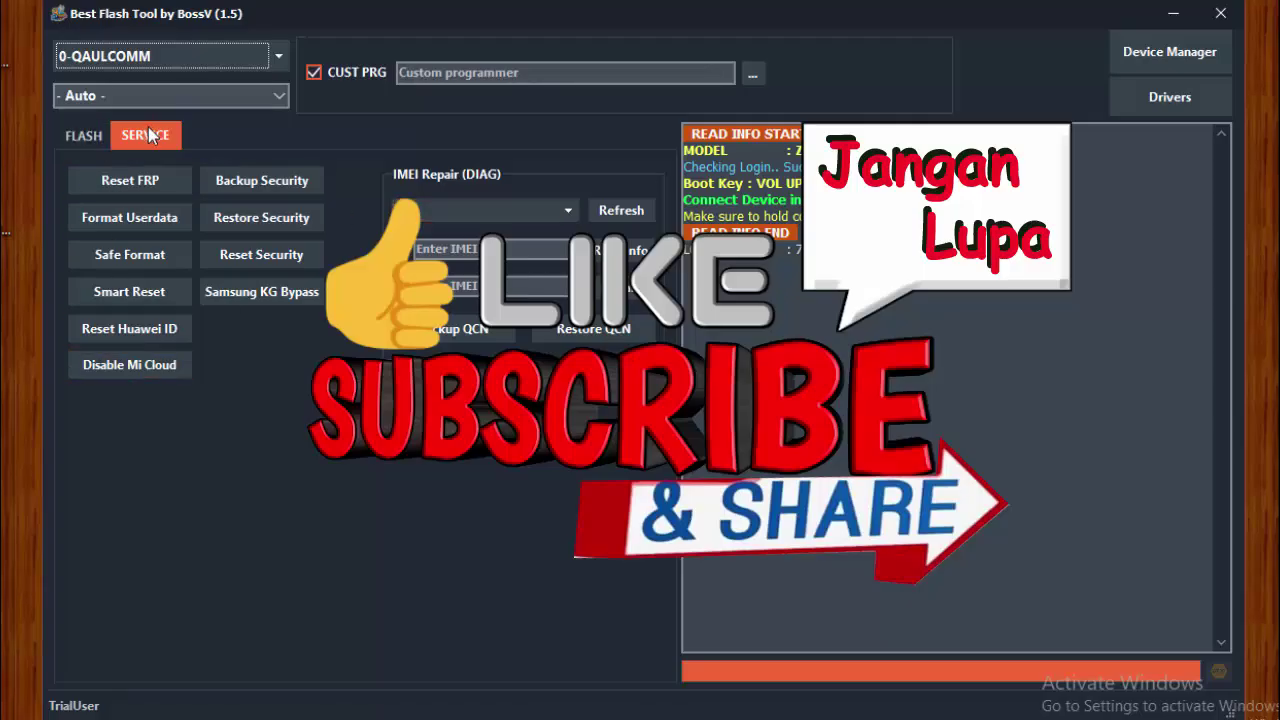
pyautogui.click(279, 57)
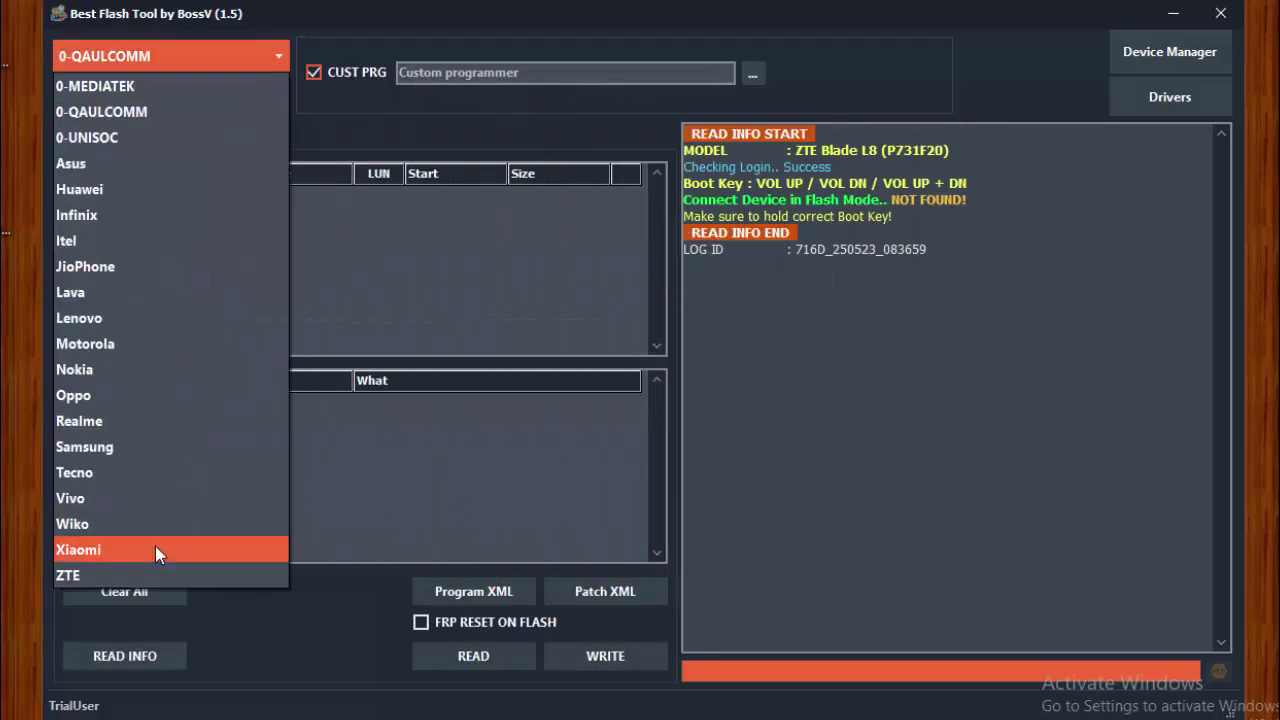
pyautogui.click(483, 283)
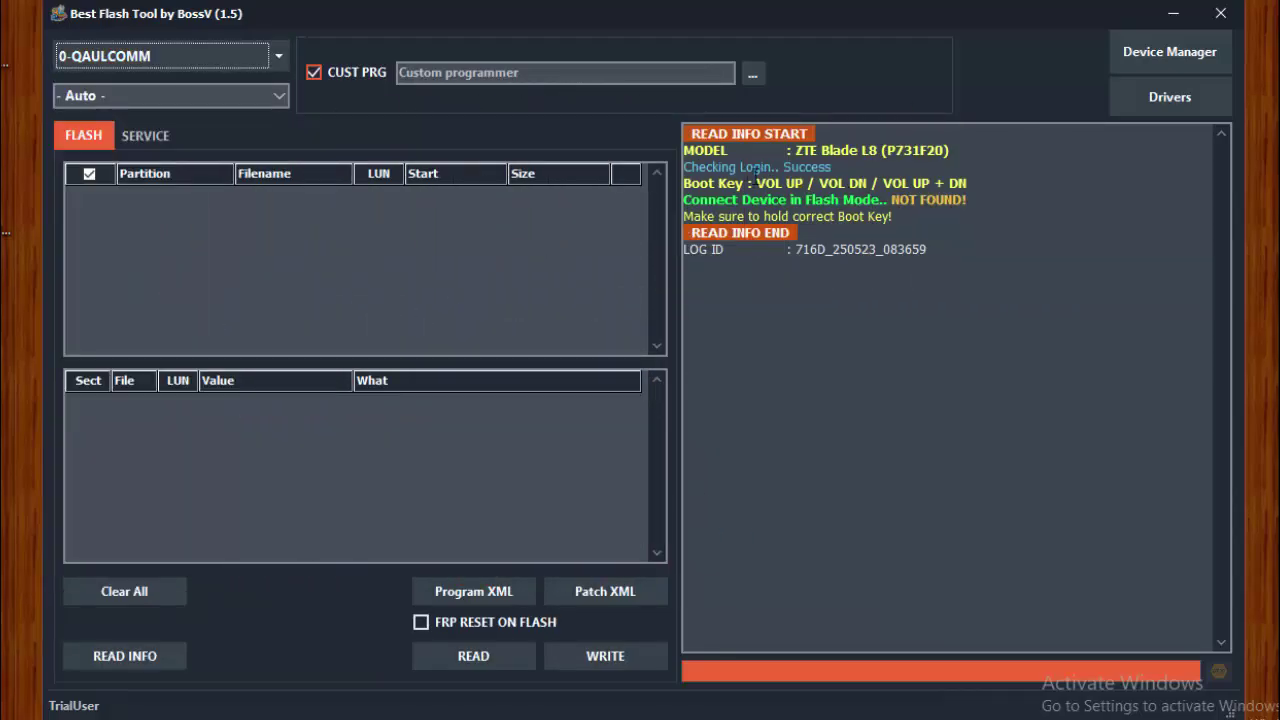